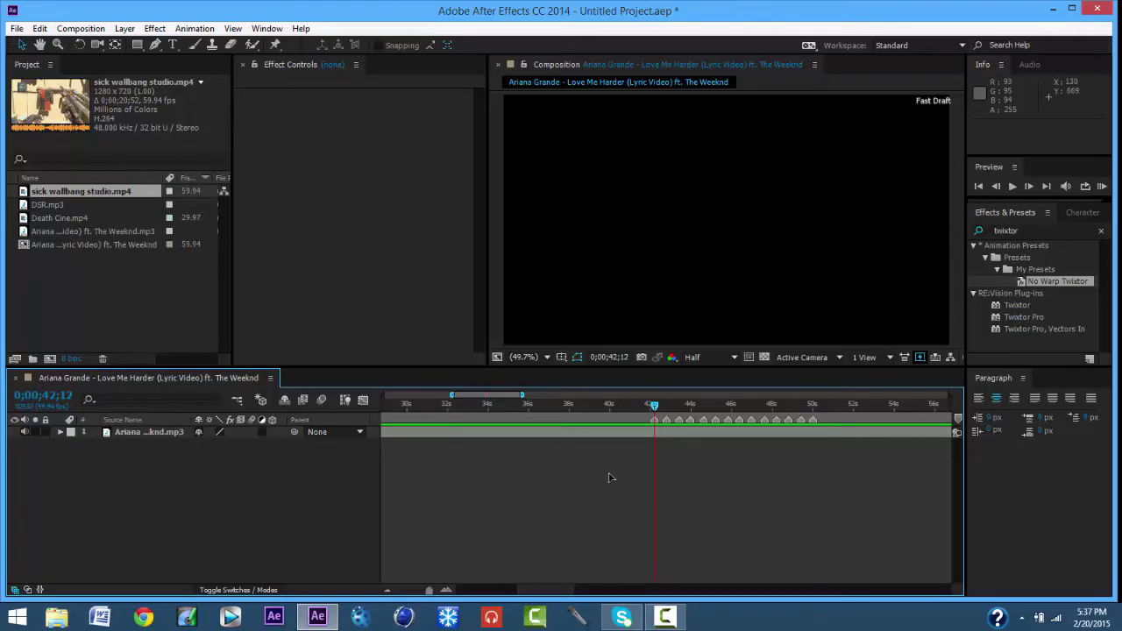
Add the comment "Shot" to the first composition marker, at 0;00;42;11.
left_click(653, 429)
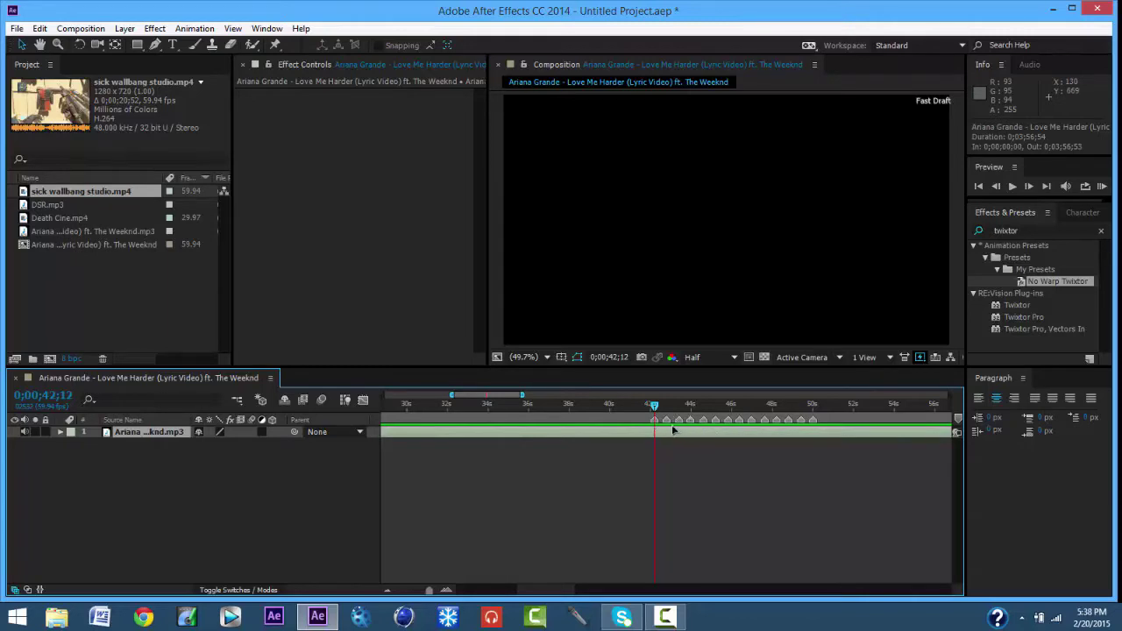
right_click(654, 420)
left_click(697, 430)
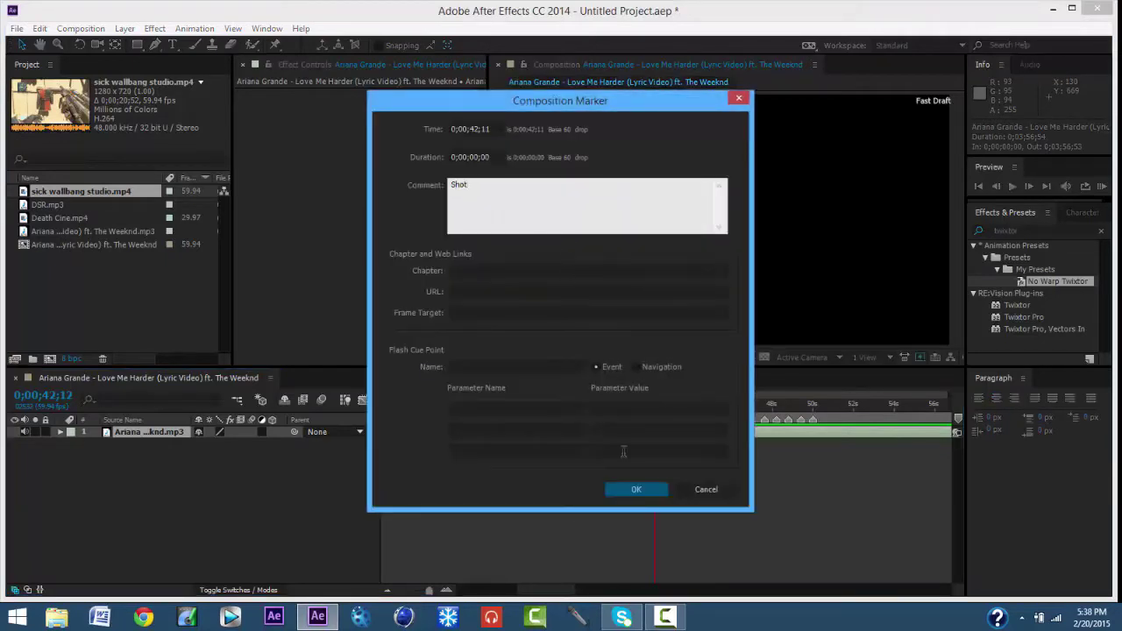
left_click(636, 489)
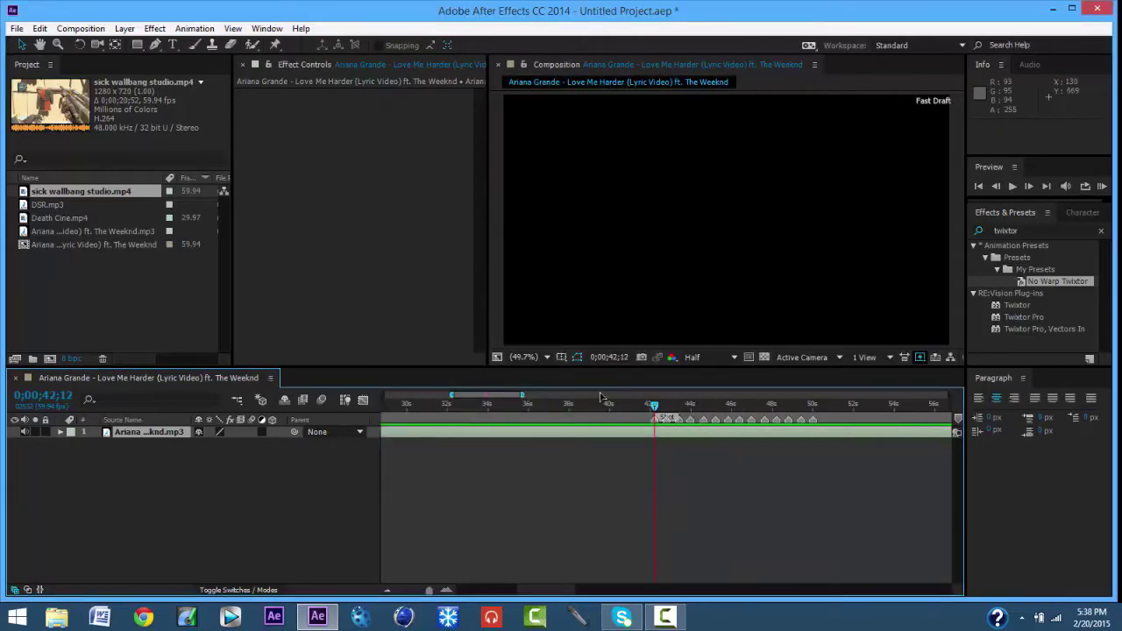
Add sick wallbang studio.mp4 above the music layer and shift it so the gunshot lines up with the Shot marker.
left_click_drag(73, 194, 420, 429)
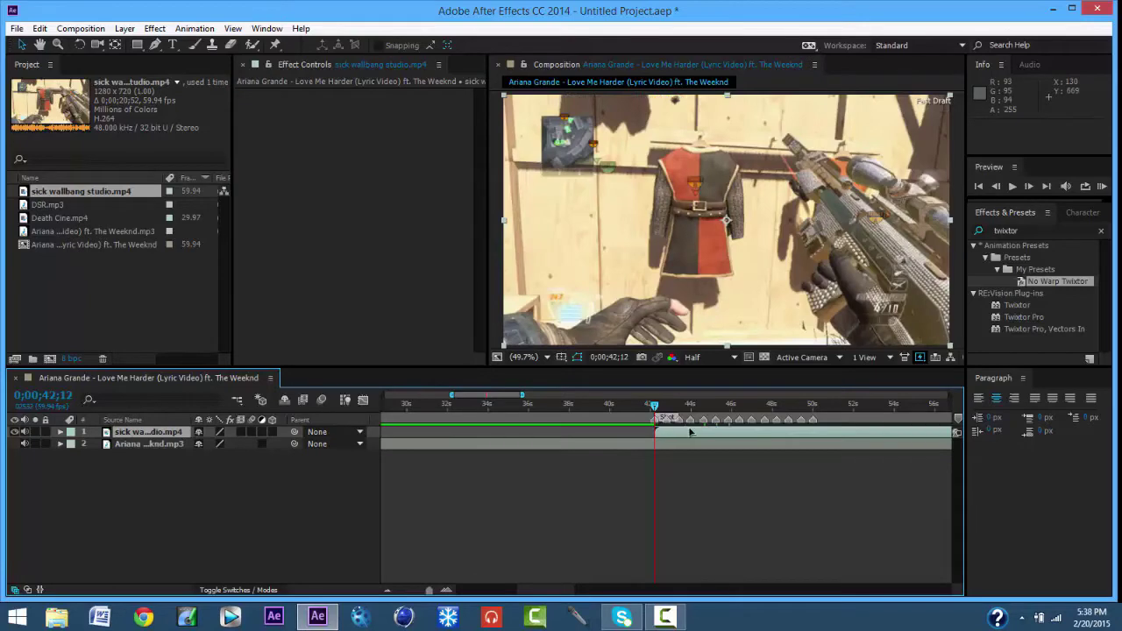
left_click(447, 589)
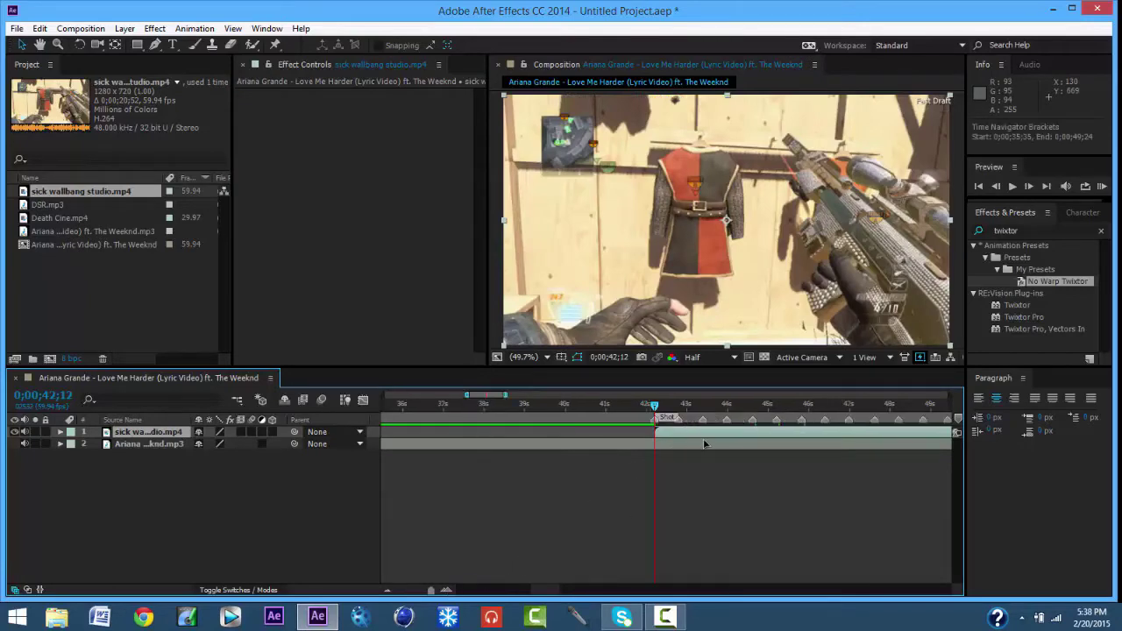
left_click_drag(672, 435, 626, 431)
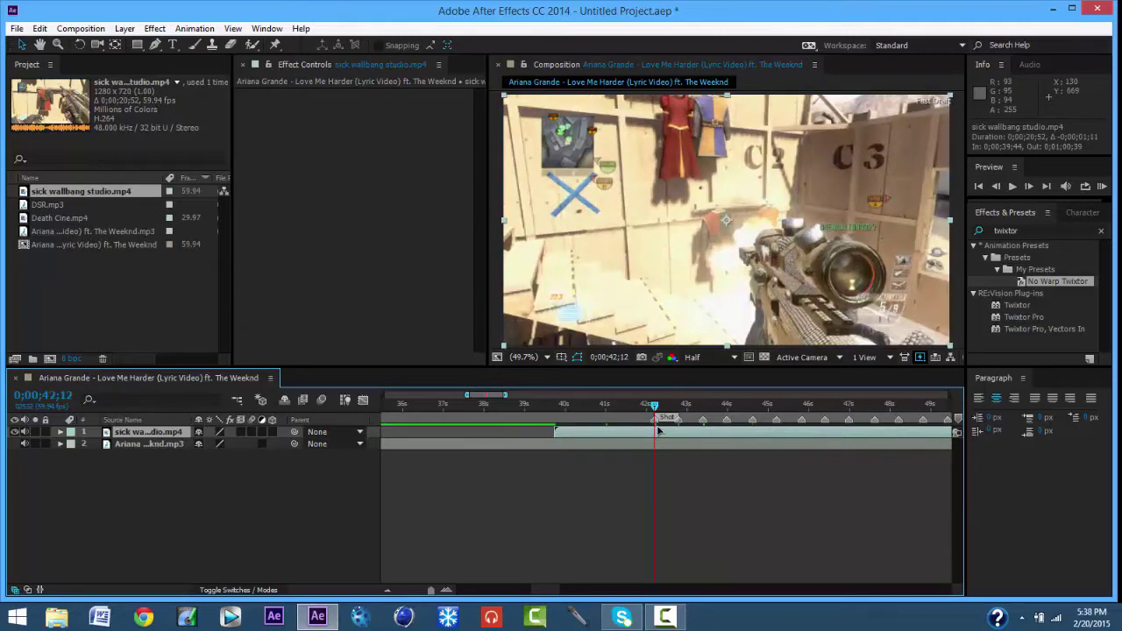
Split the wallbang clip at 0;00;42;12 and again at the marker at 0;00;43;24.
left_click(35, 30)
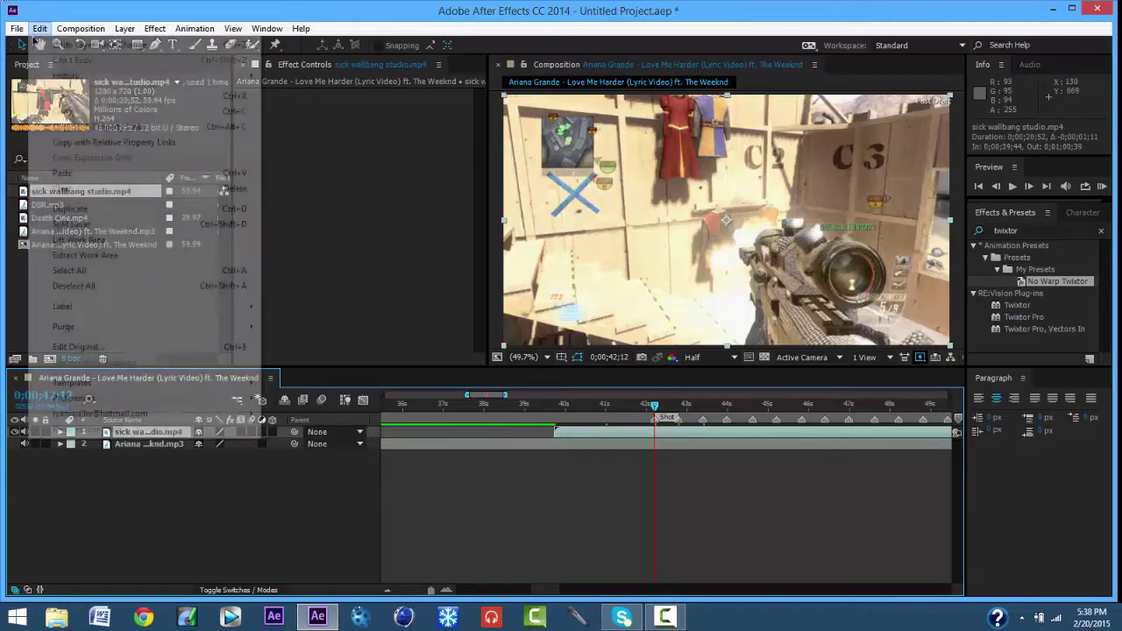
left_click(92, 224)
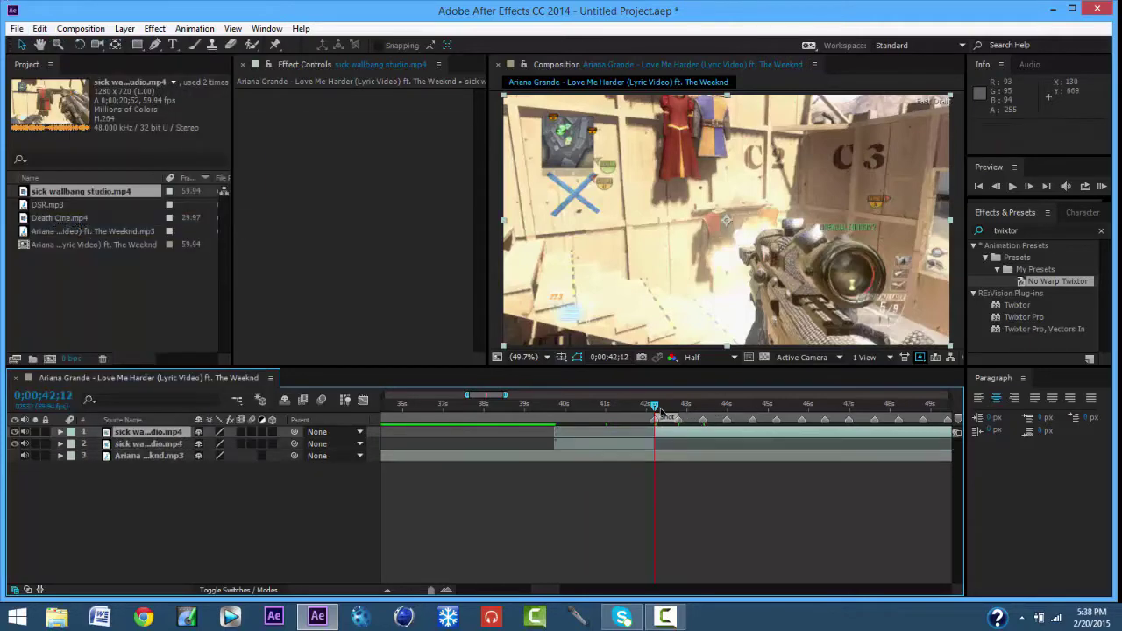
left_click_drag(654, 409, 703, 419)
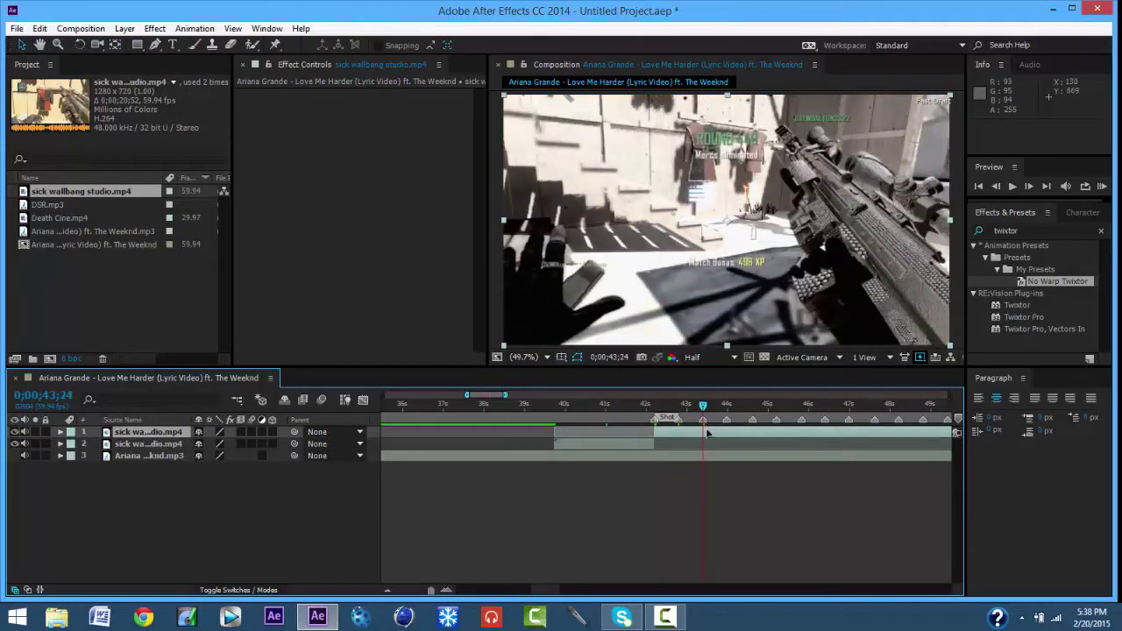
left_click(39, 28)
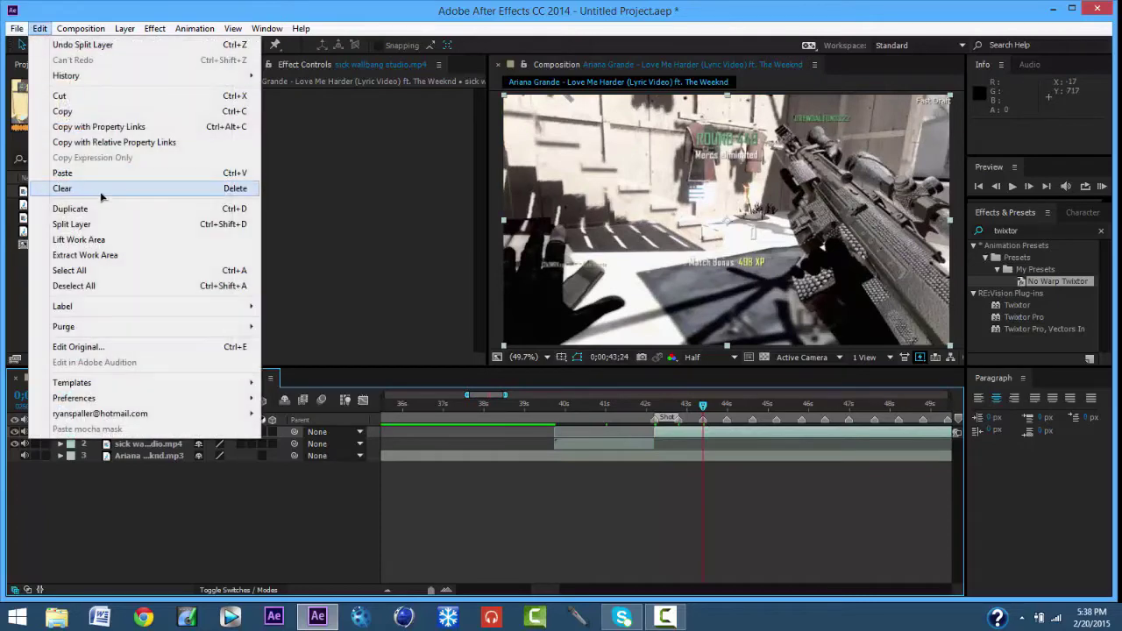
left_click(99, 225)
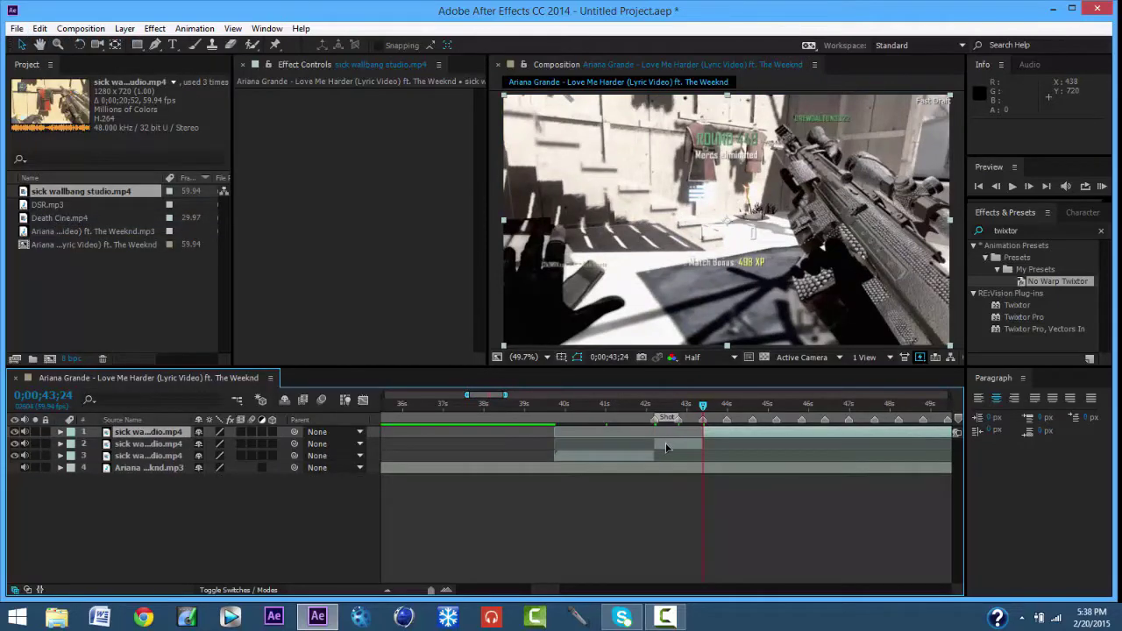
Apply the Twixtor Pro effect to the middle clip segment between the two splits.
left_click(665, 447)
left_click(1025, 317)
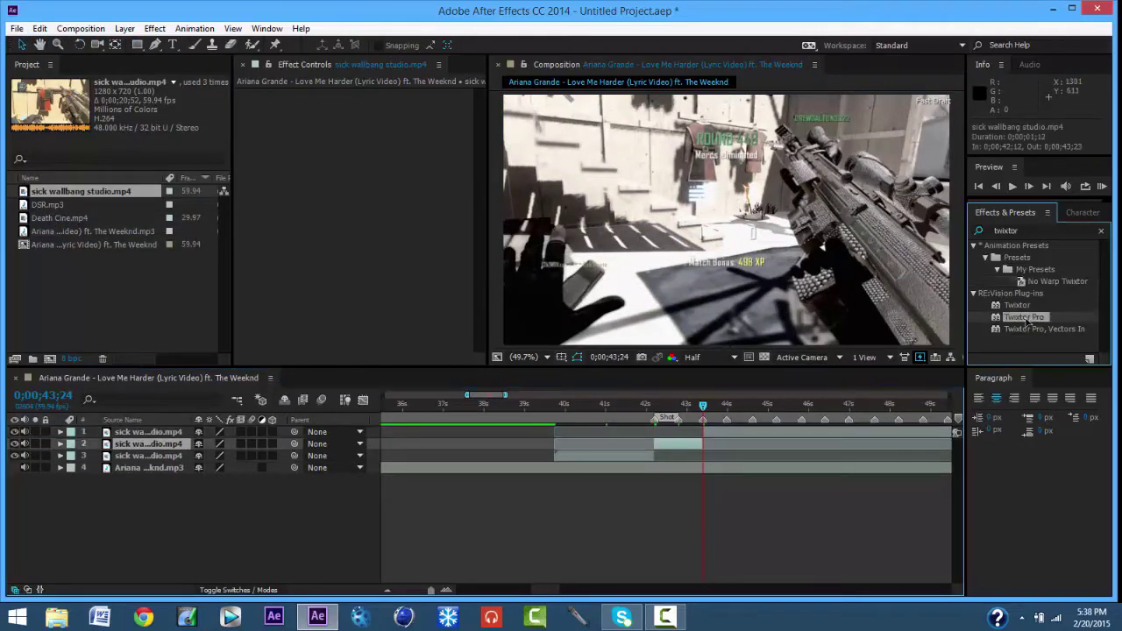
double_click(1026, 318)
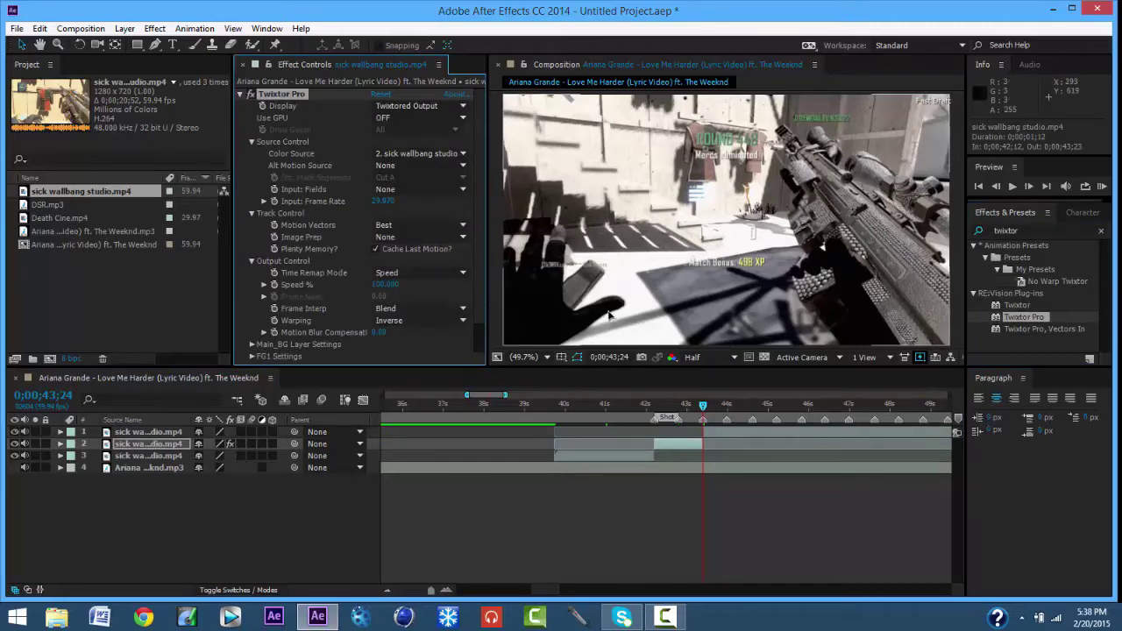
Go to the start of the middle segment and set Twixtor Pro's input frame rate to 59.94.
key("i")
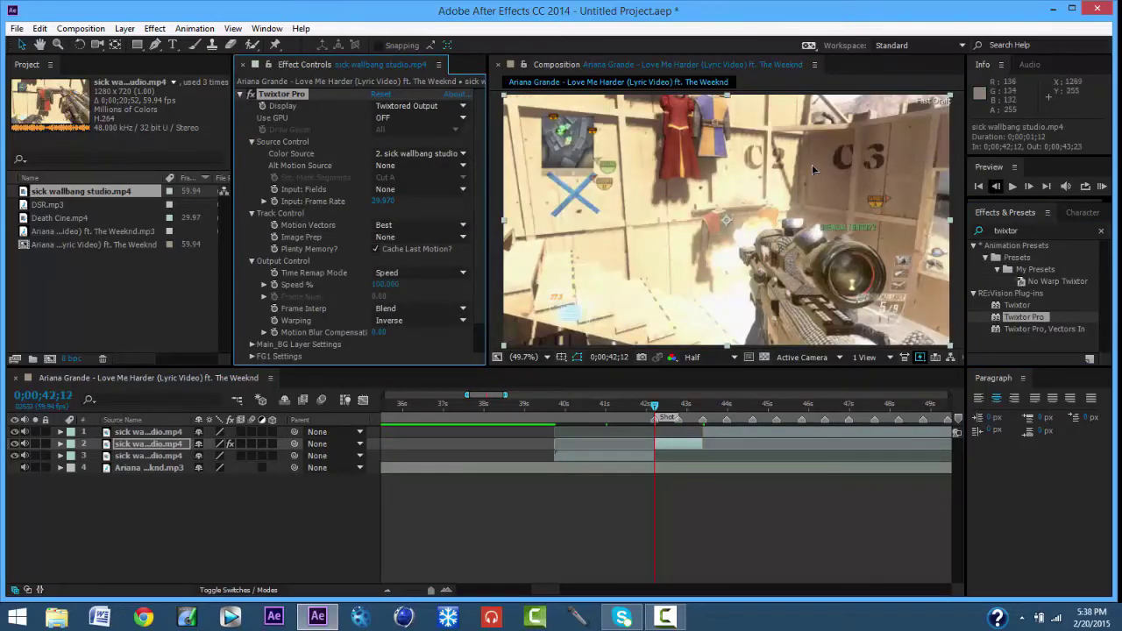
left_click_drag(381, 201, 467, 199)
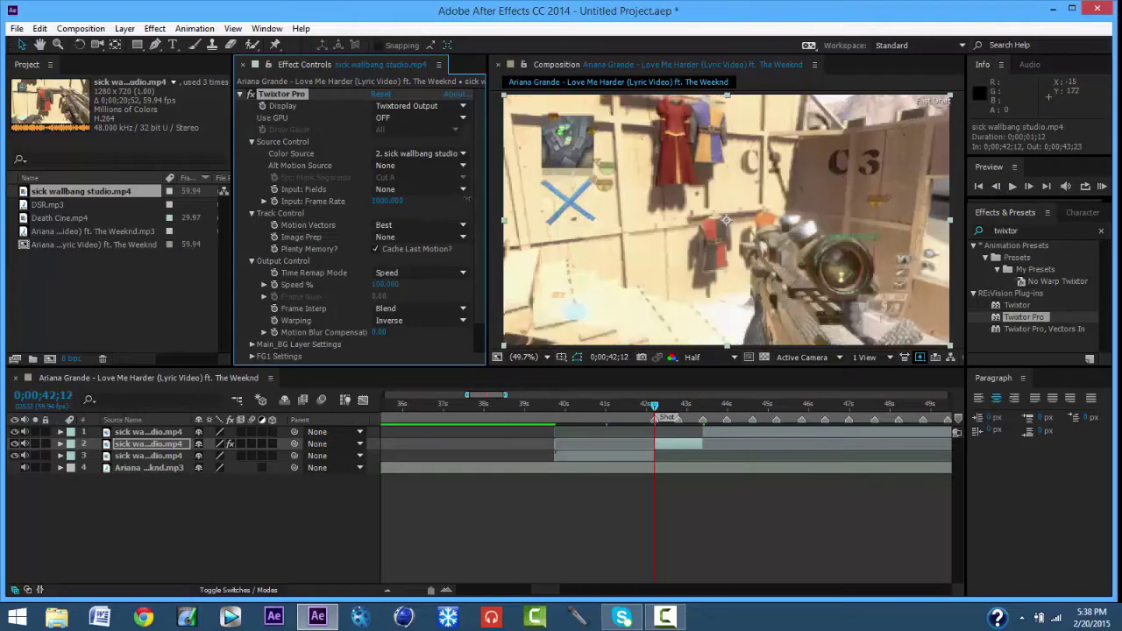
left_click(386, 201)
type("59.94")
key("Return")
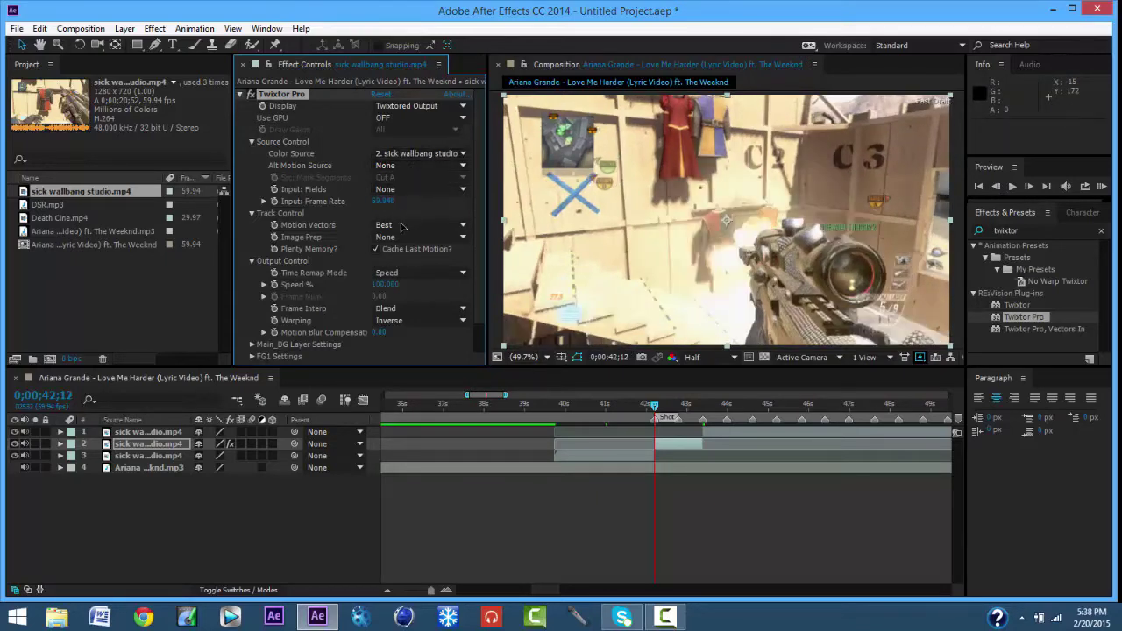
Set Twixtor Pro's Image Prep to Contrast/Edge Enhance, Frame Interp to Nearest and Warping to Inverse w/ Smart Blend.
left_click(403, 226)
left_click(370, 227)
left_click(379, 237)
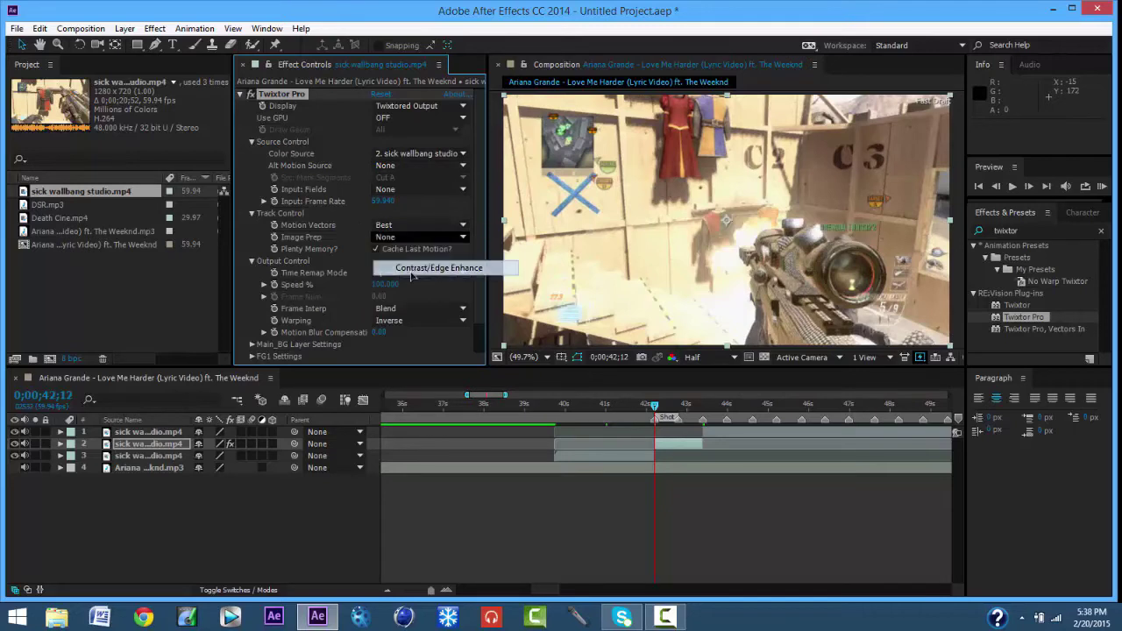
left_click(411, 268)
left_click(408, 308)
left_click(408, 322)
left_click(409, 319)
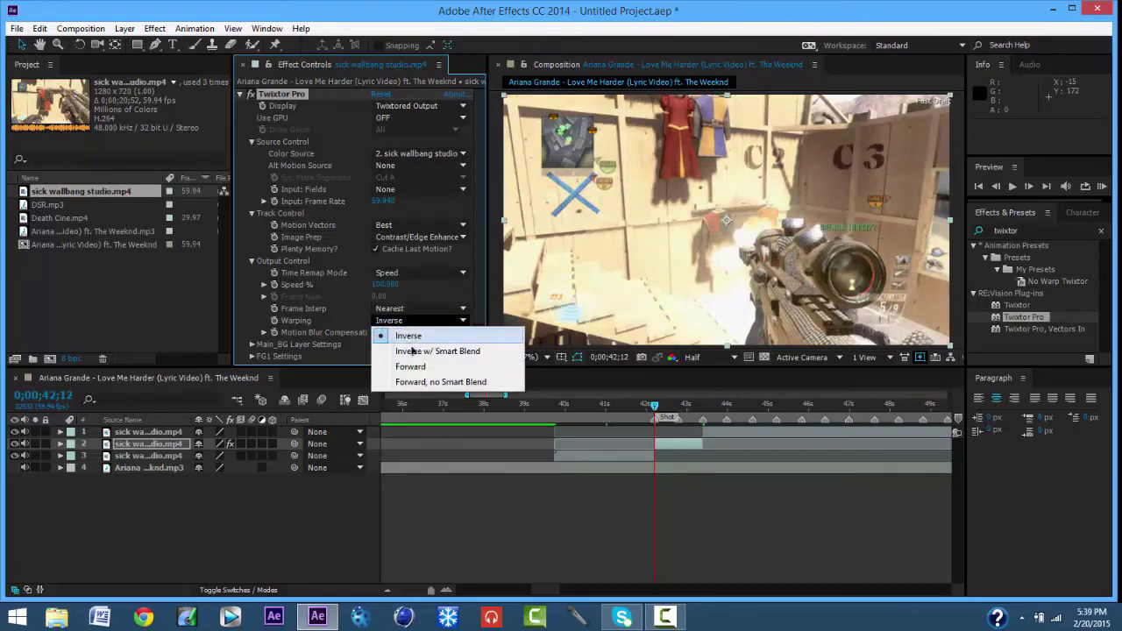
left_click(405, 350)
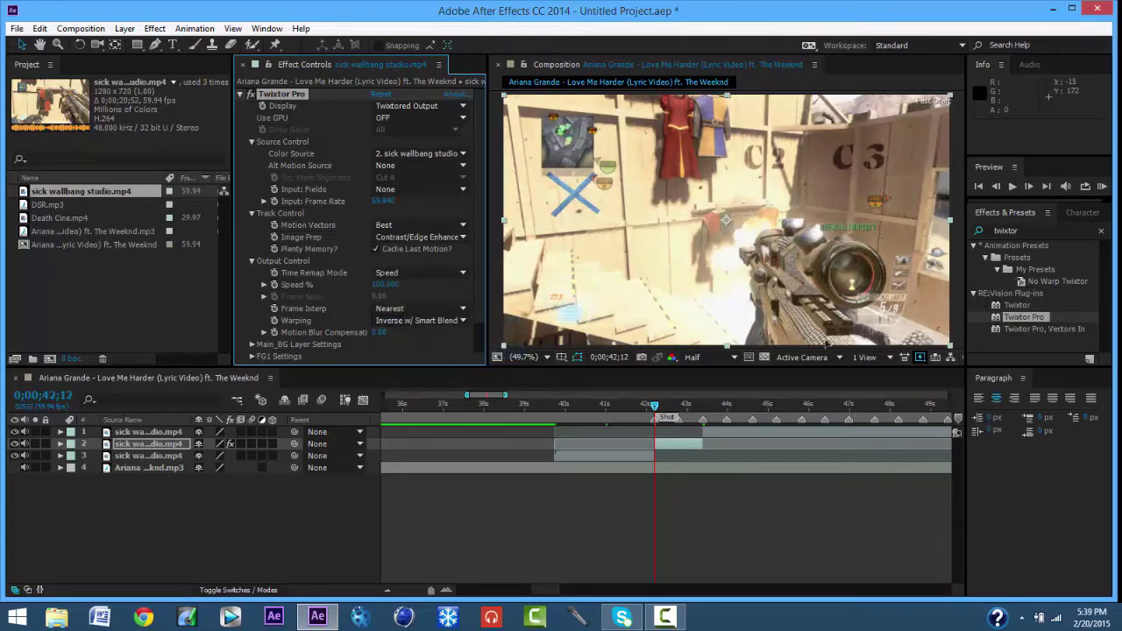
Keyframe Twixtor's Speed % at 100 on 0;00;42;11 and at 400 on 0;00;42;12.
left_click(995, 185)
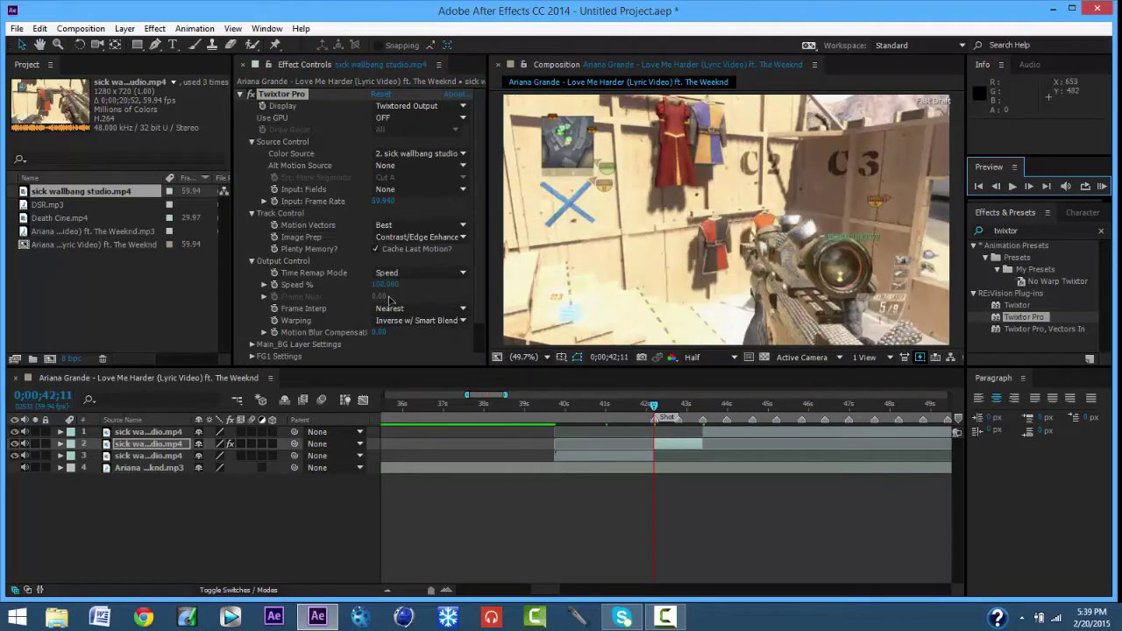
left_click(274, 285)
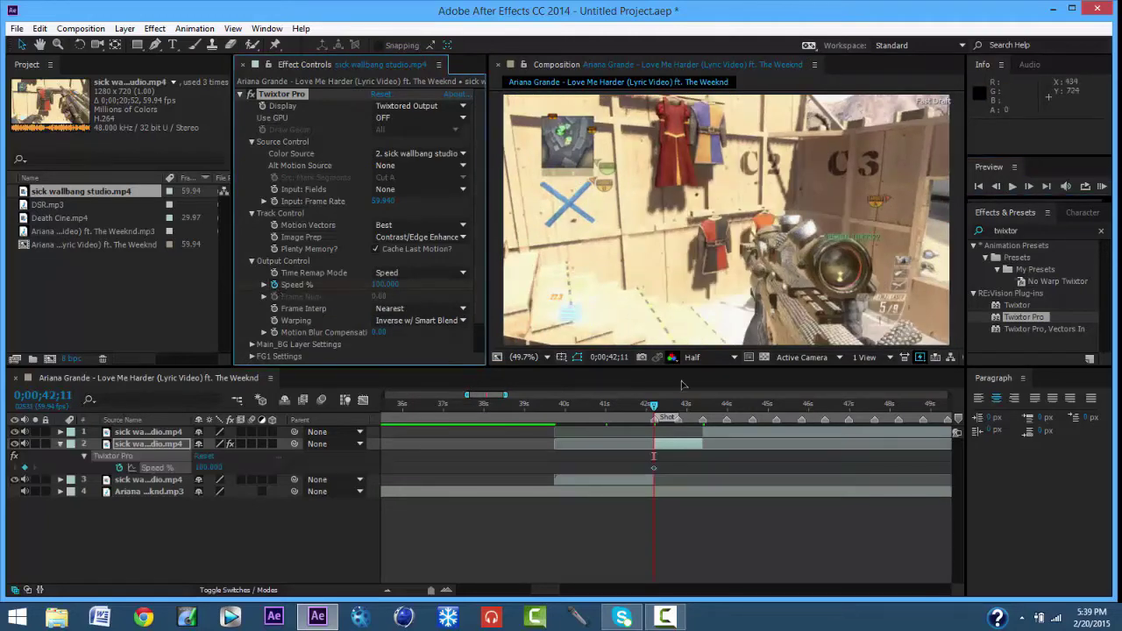
key("Page_Down")
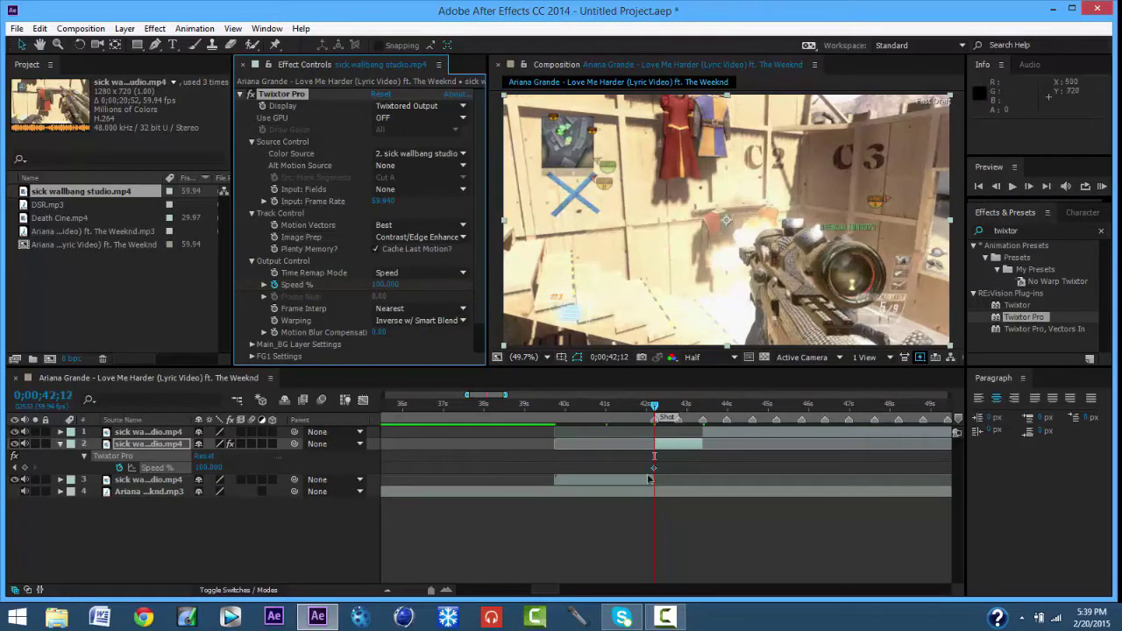
left_click(384, 284)
type("400")
key("Return")
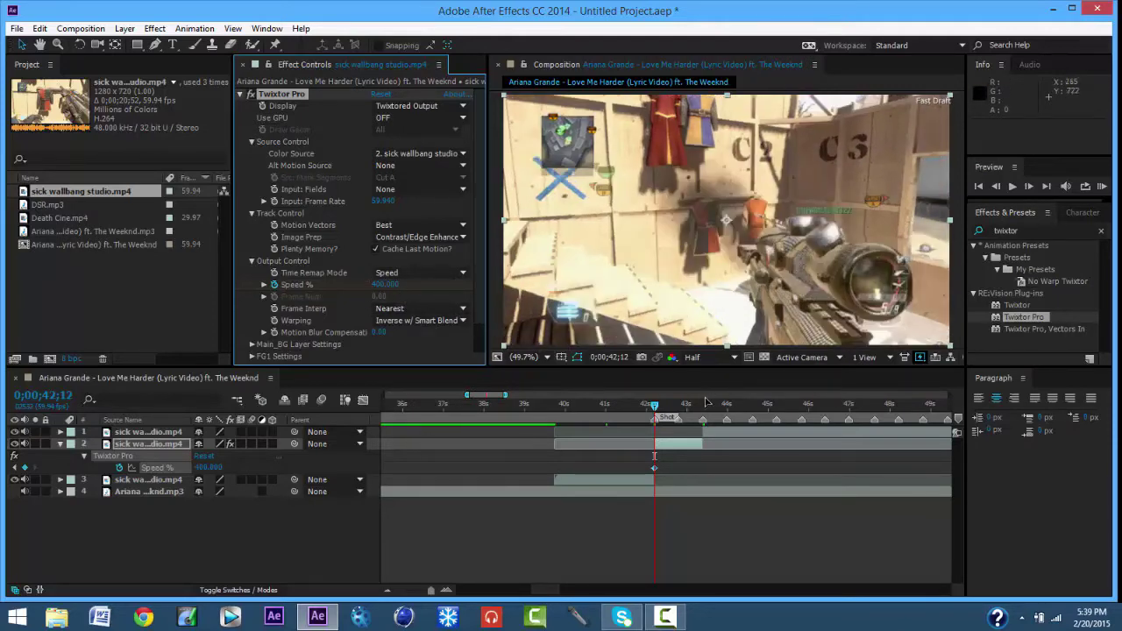
Keyframe Speed % at 70 on 0;00;42;29 and at 400 on 0;00;42;47.
left_click_drag(660, 406, 665, 407)
left_click(384, 284)
type("70")
key("Return")
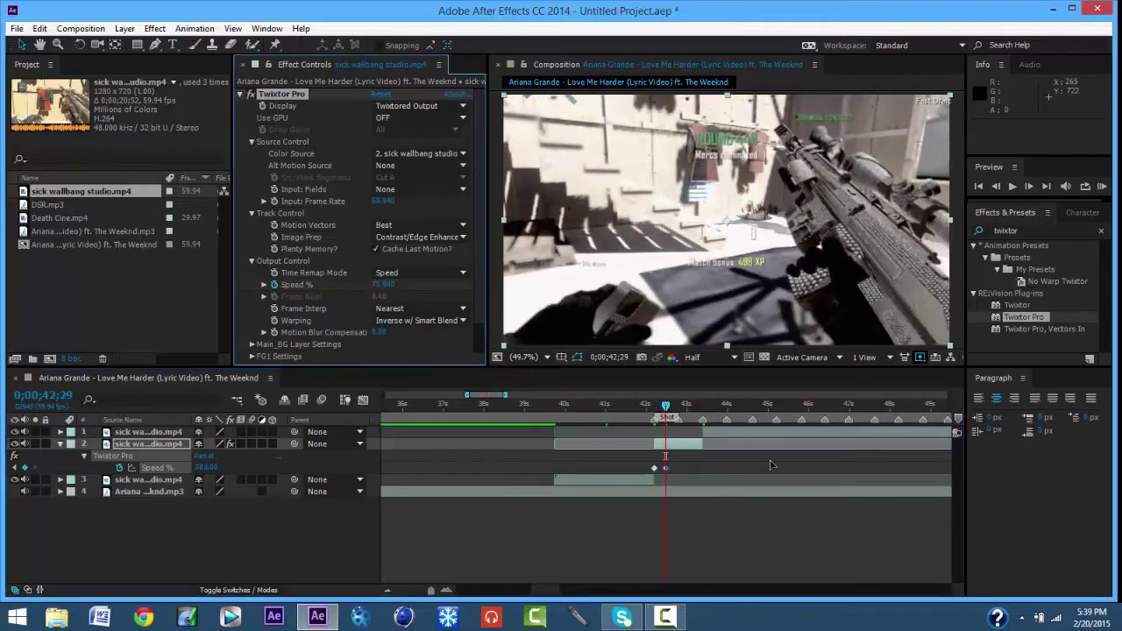
left_click(677, 406)
left_click(383, 285)
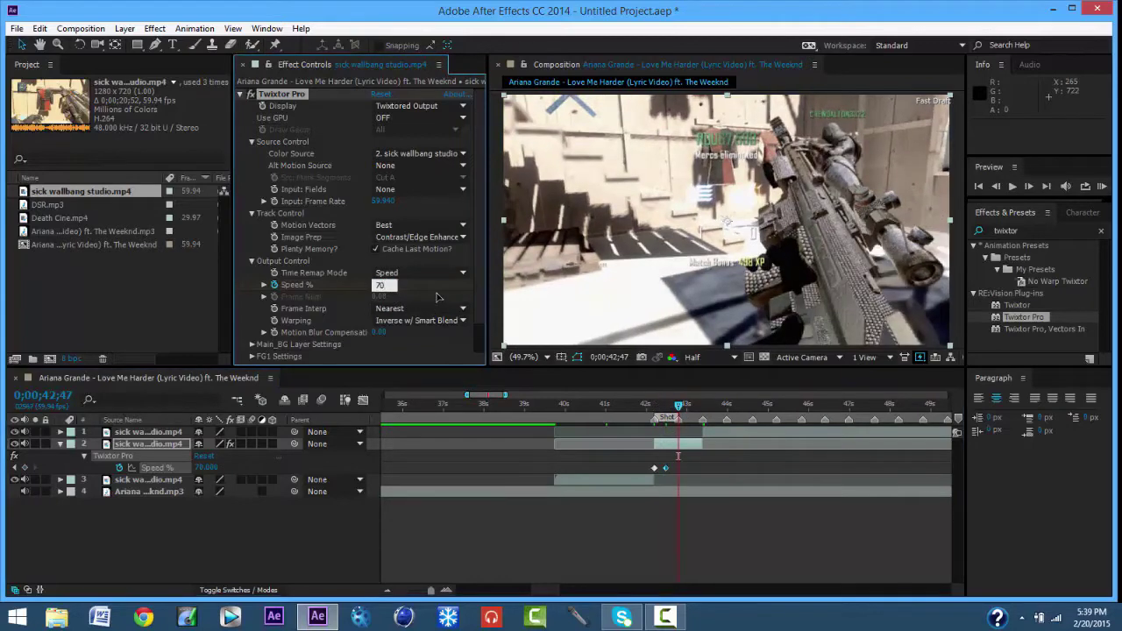
type("400")
key("Return")
Keyframe Speed % at 70 on 0;00;43;04 and at 400 on the segment's last frame, 0;00;43;23.
left_click(689, 410)
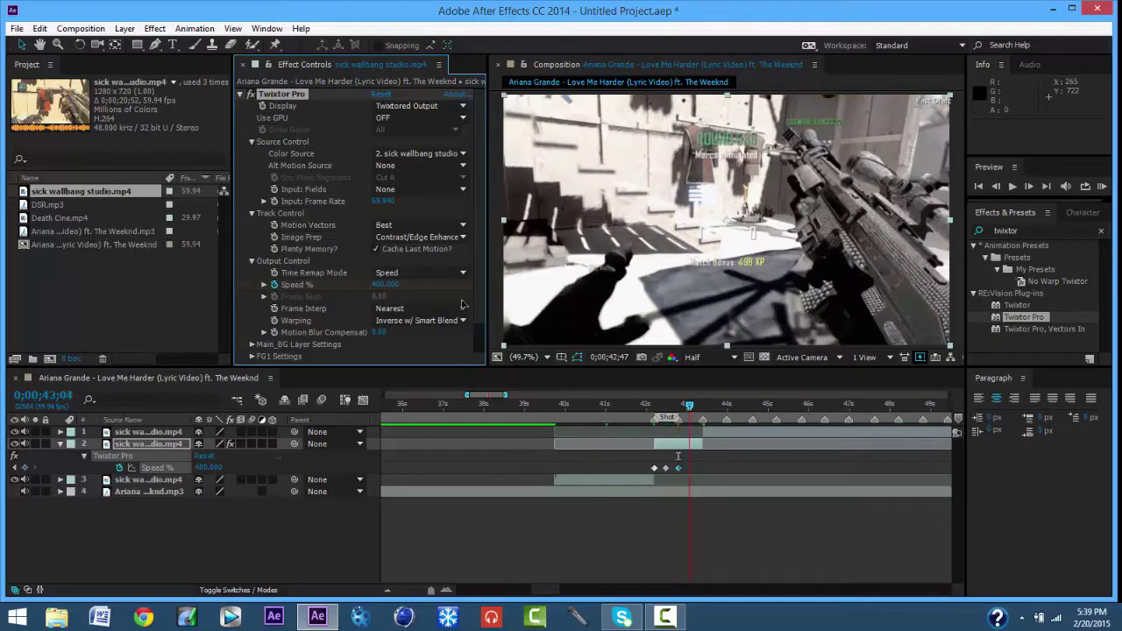
left_click(383, 284)
type("70")
key("Return")
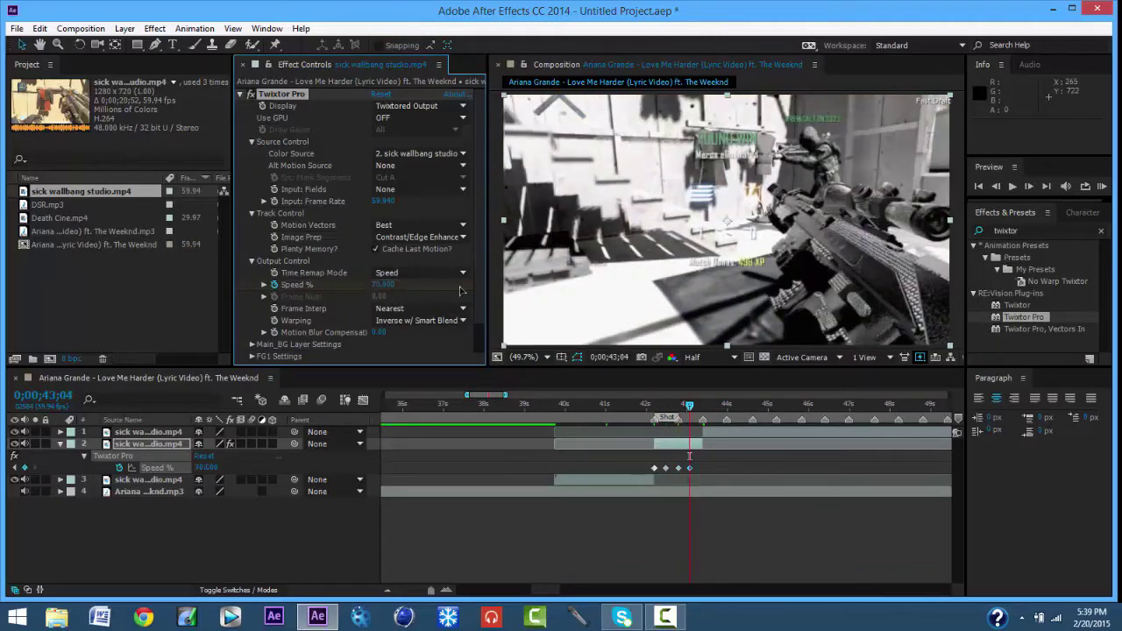
left_click(702, 408)
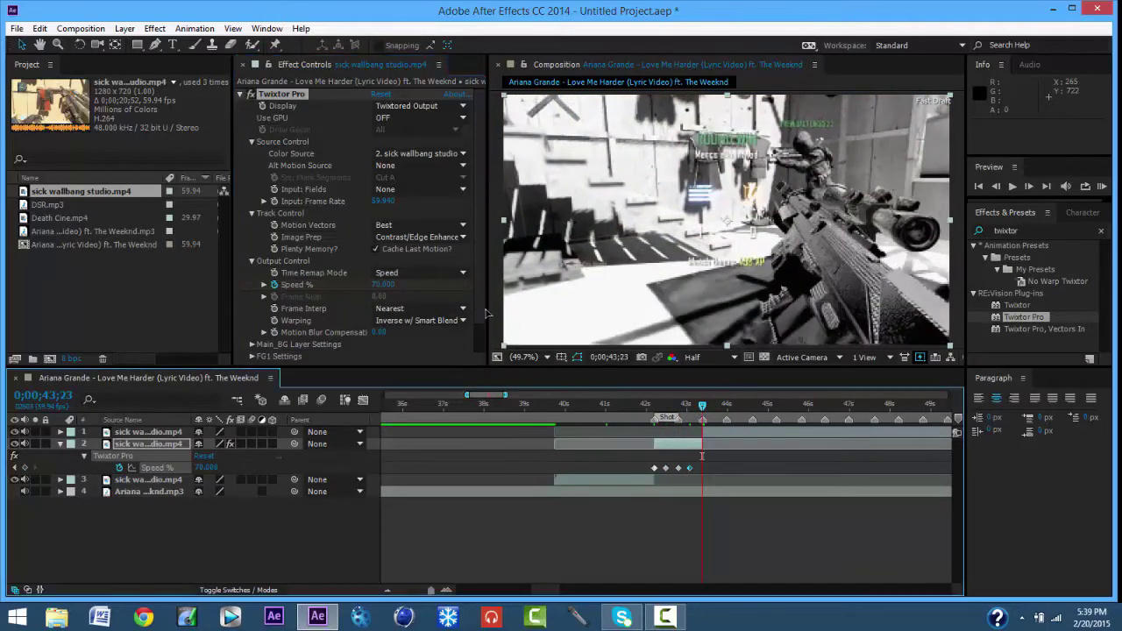
left_click(386, 284)
type("400")
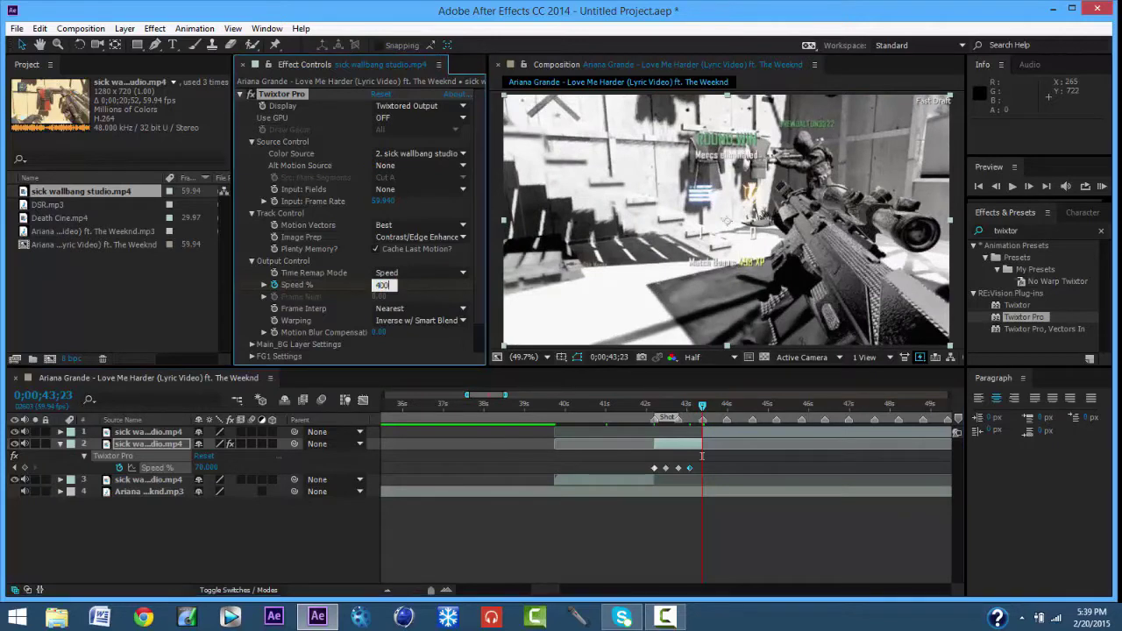
key("Return")
Apply Easy Ease to all of the Speed % keyframes.
left_click_drag(709, 470, 646, 467)
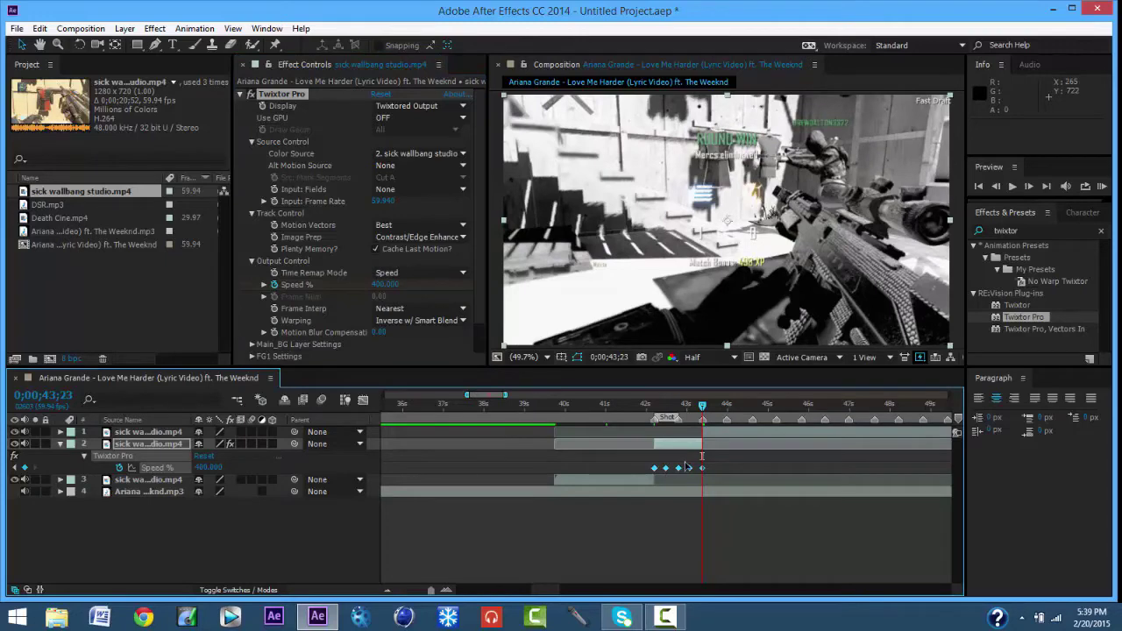
right_click(691, 470)
mouse_move(736, 469)
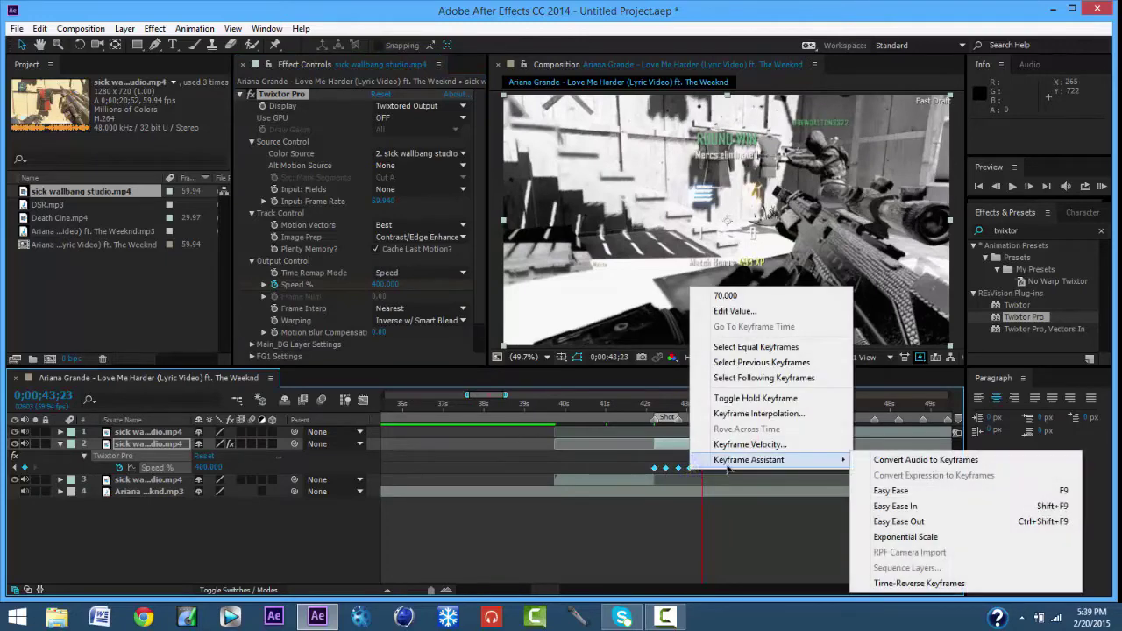
left_click(890, 490)
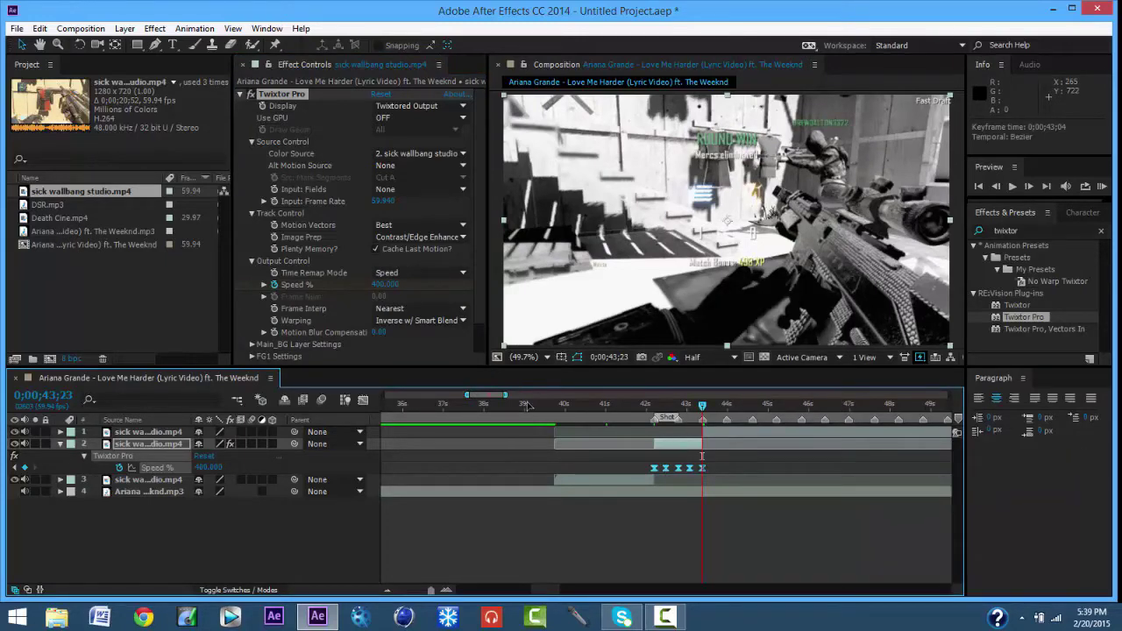
In the graph editor, lengthen the incoming and outgoing easing handles of the two 70% Speed % keyframes to widen the curve's valleys.
left_click(364, 400)
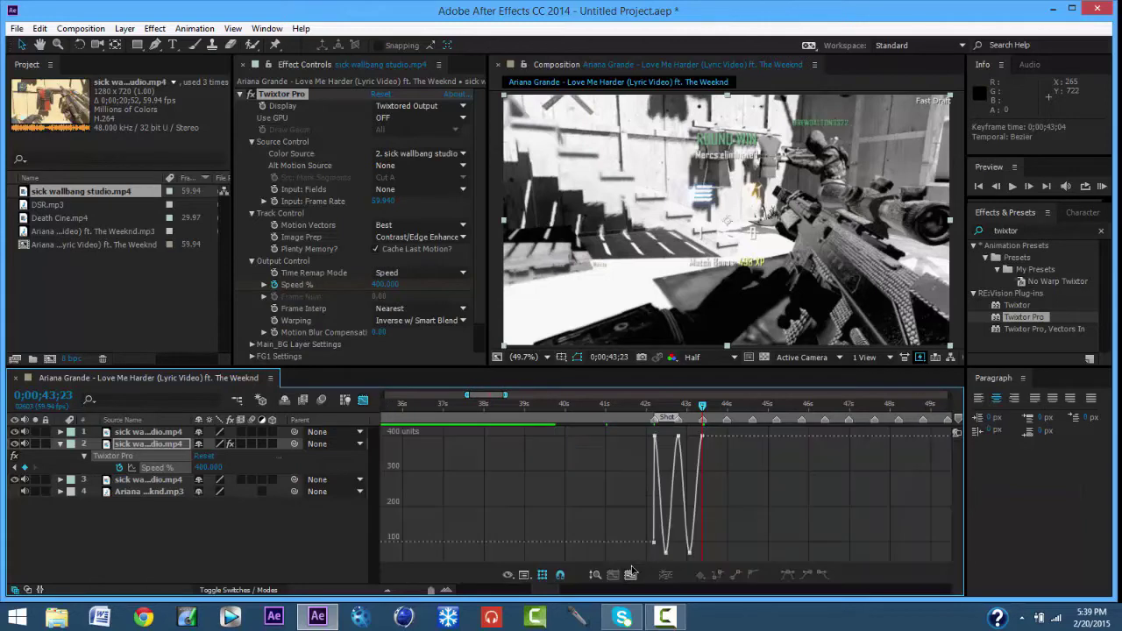
left_click(631, 575)
left_click_drag(880, 561, 488, 531)
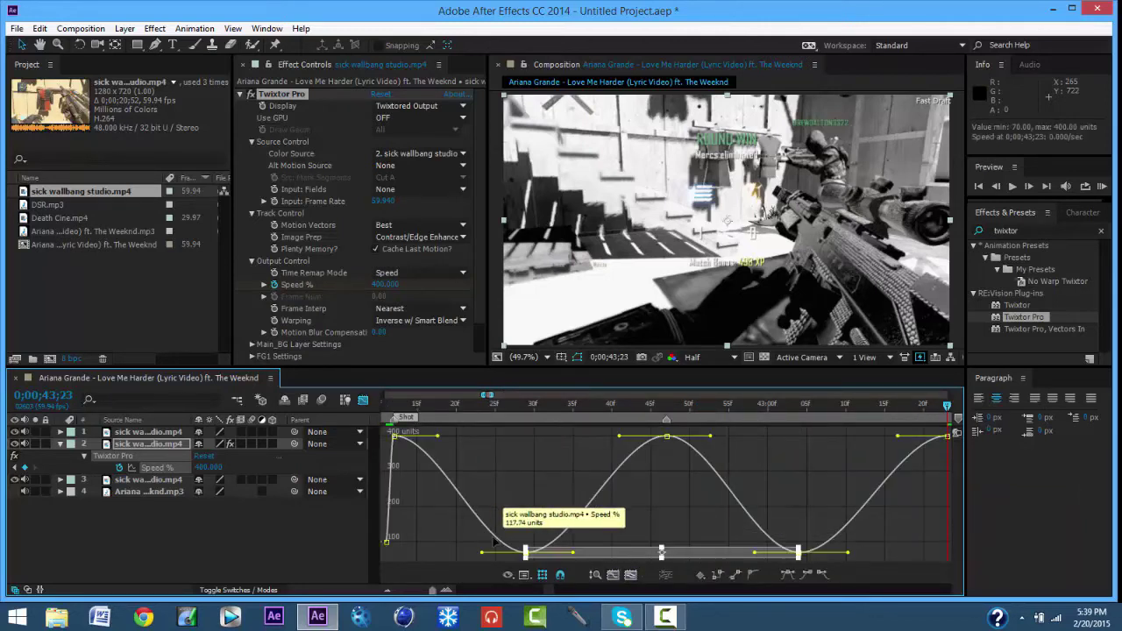
left_click_drag(478, 555, 393, 553)
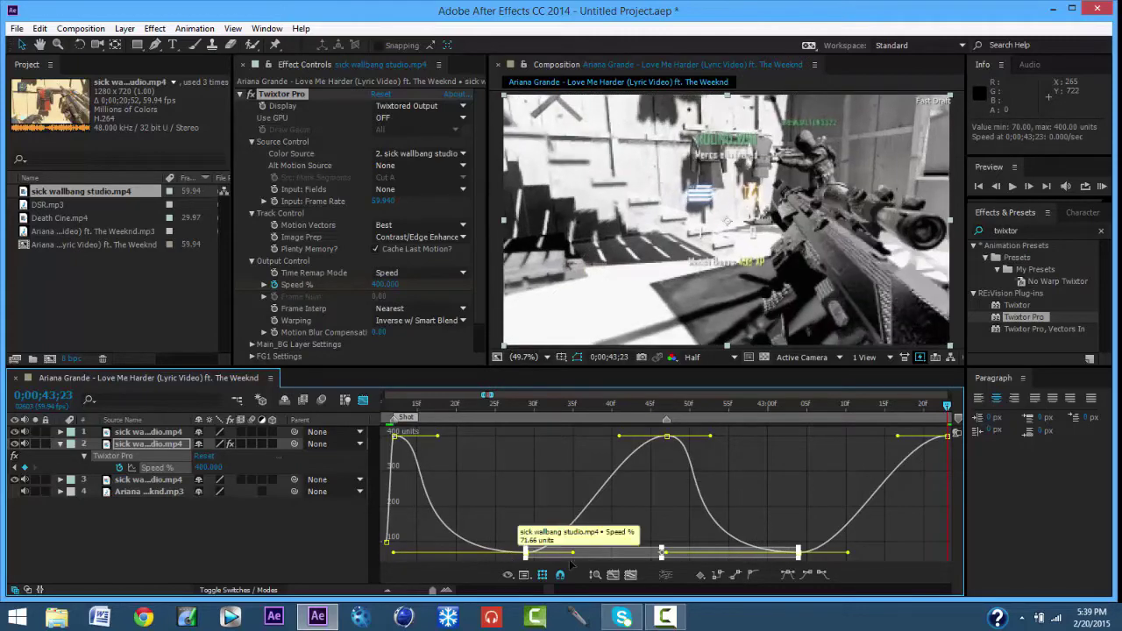
left_click_drag(574, 553, 719, 566)
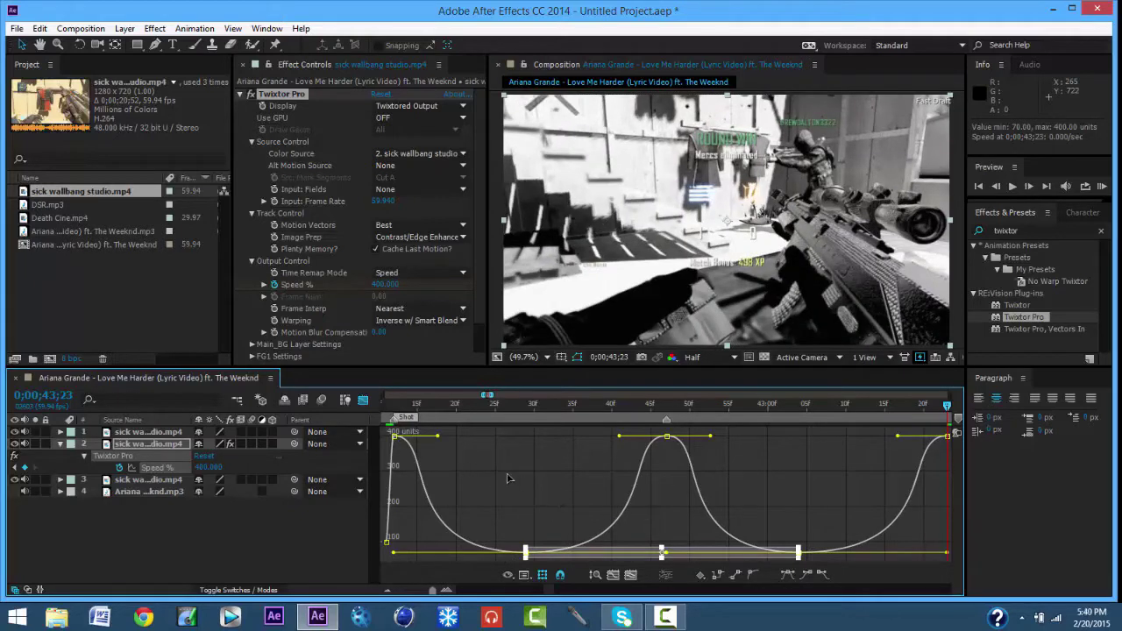
left_click(363, 399)
Start the work area at 0;00;41;09 and run a RAM preview at Third resolution.
left_click_drag(430, 594, 434, 593)
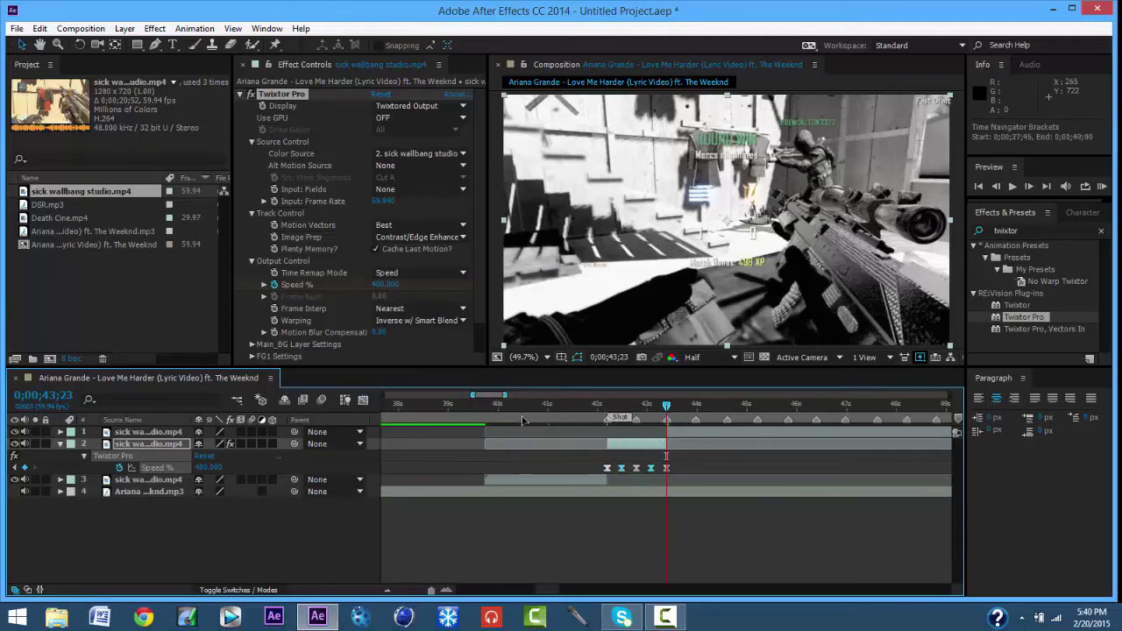
left_click(554, 407)
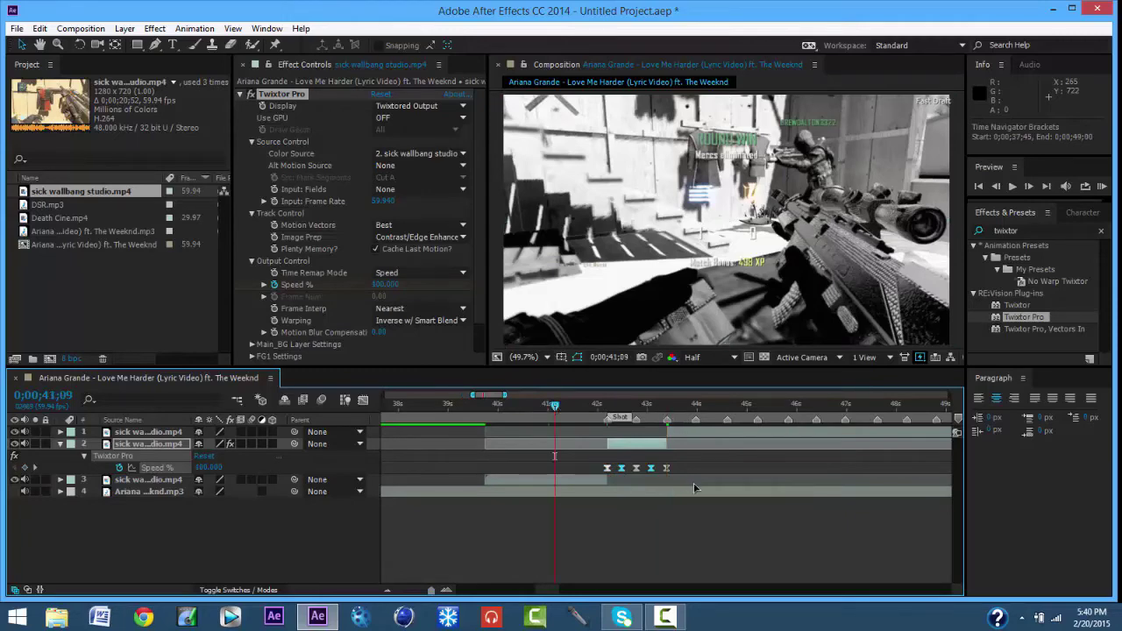
left_click(711, 357)
left_click(715, 425)
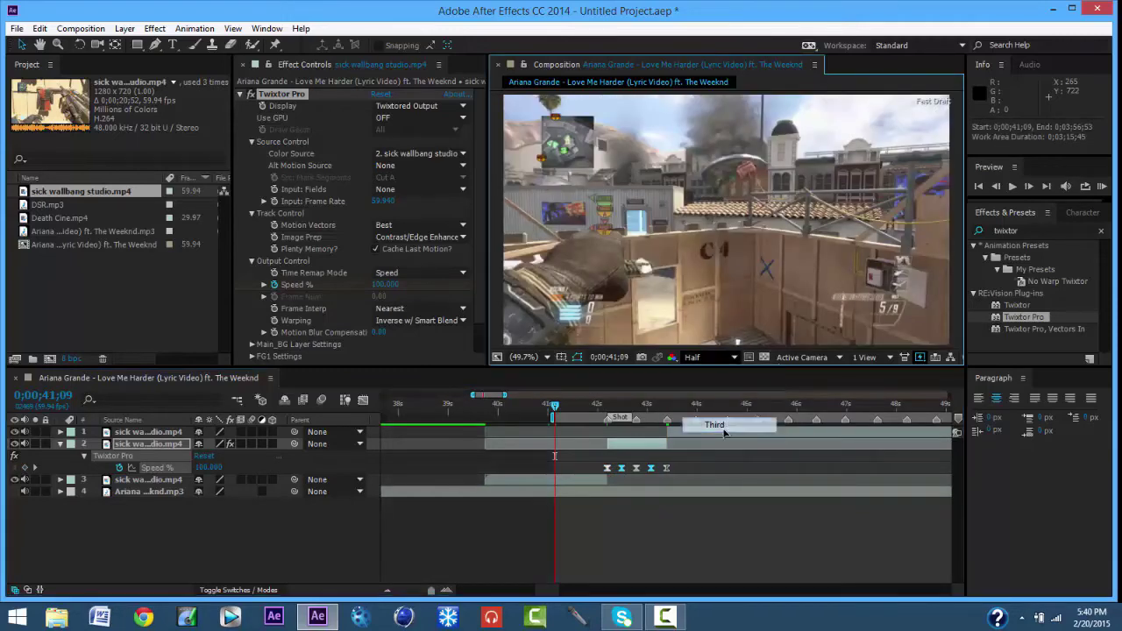
left_click(1101, 186)
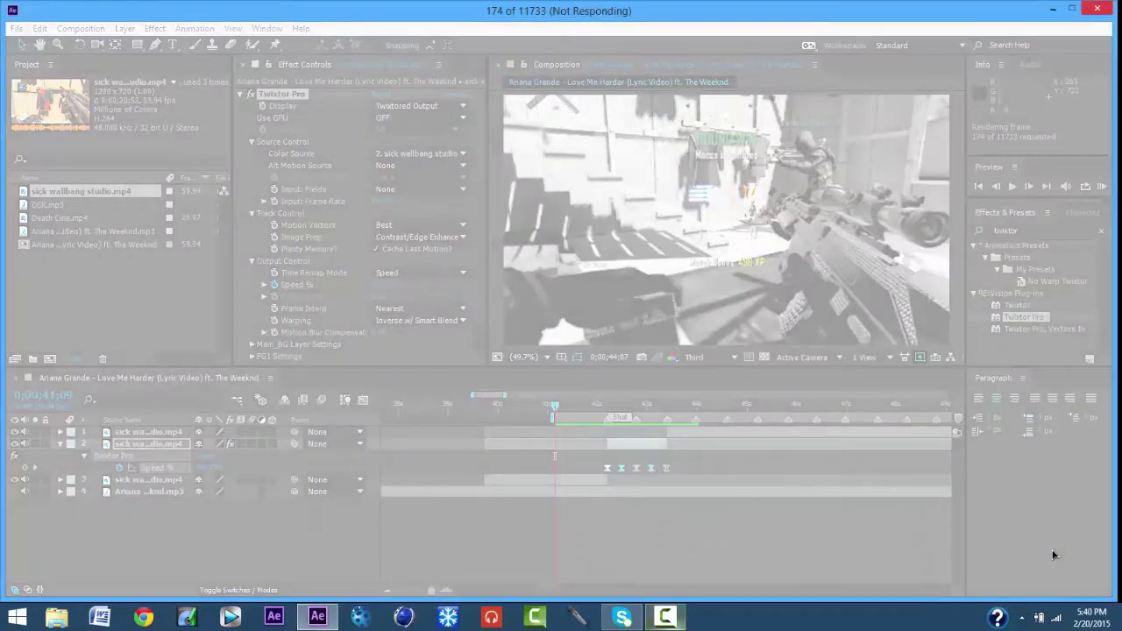
left_click(668, 617)
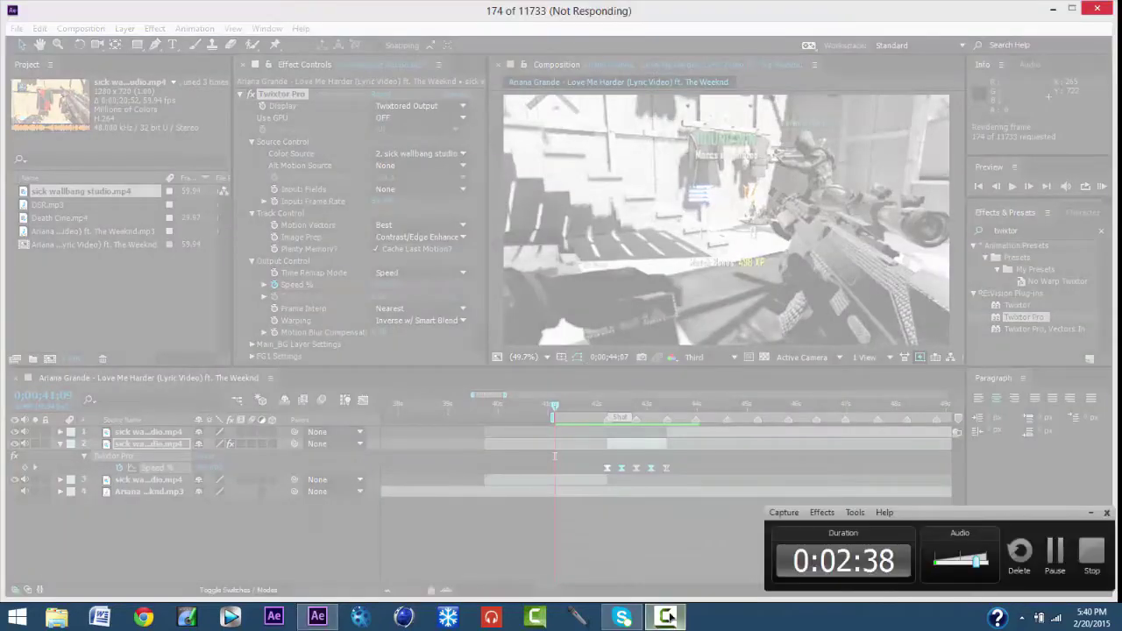
left_click(1050, 552)
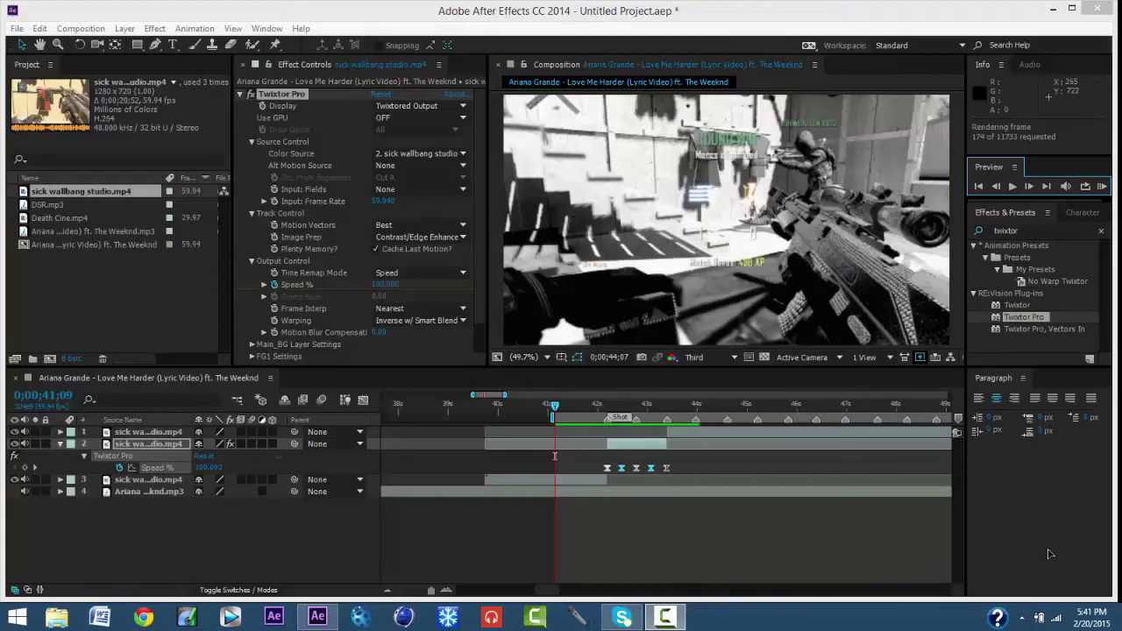
left_click(668, 617)
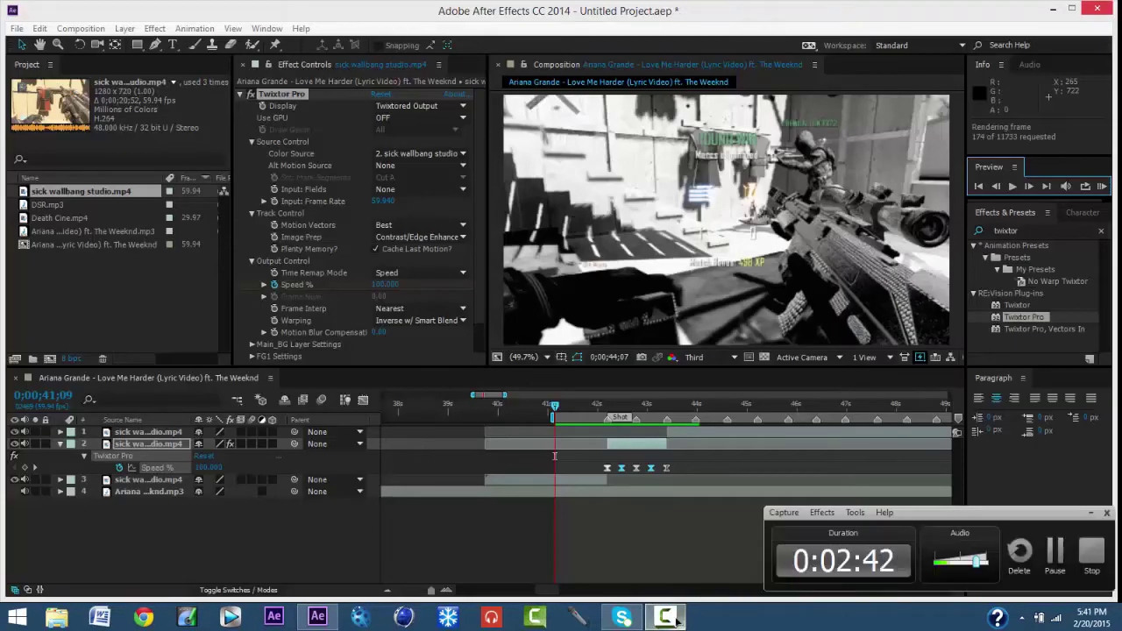
left_click(671, 618)
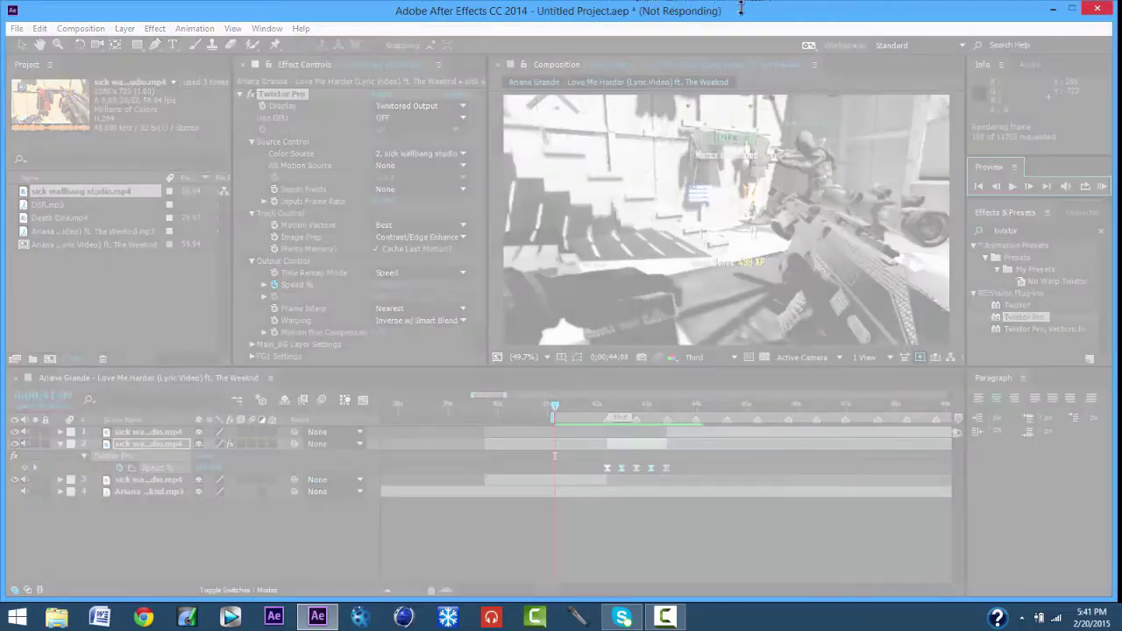
left_click(665, 617)
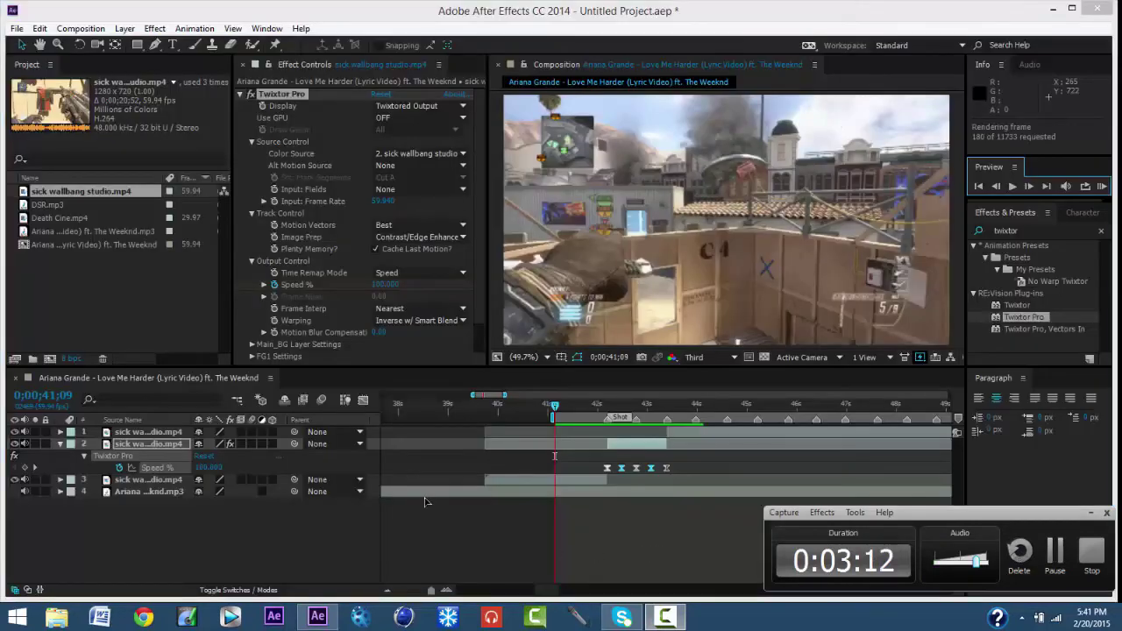
left_click(24, 442)
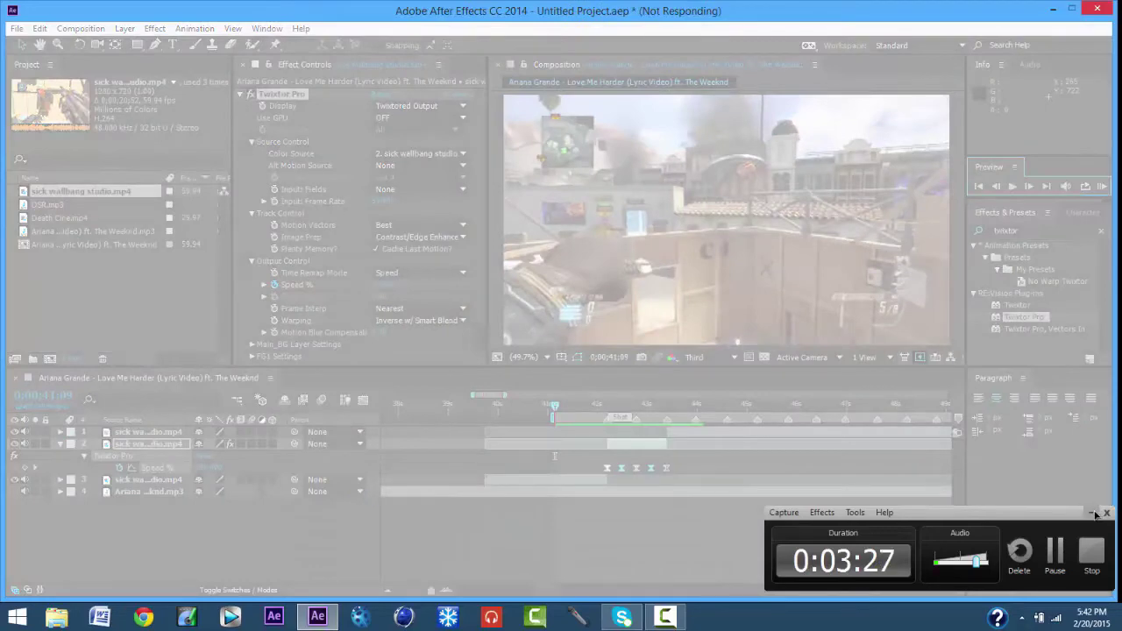
left_click(1091, 513)
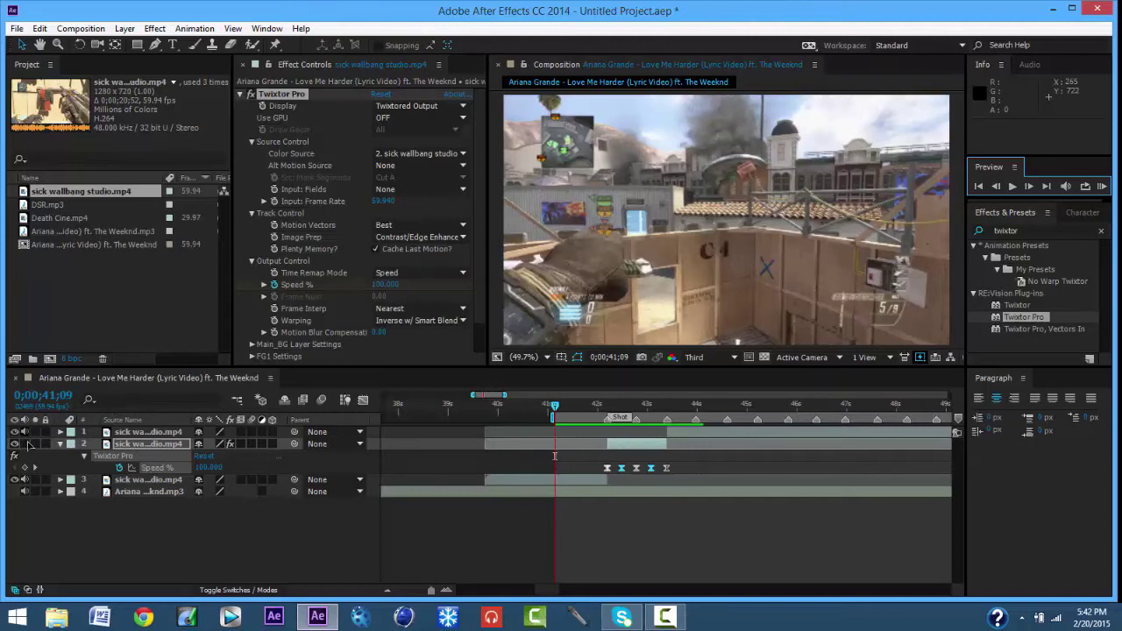
Mute the audio of all three sick wallbang studio.mp4 layers and replay the RAM preview.
left_click(25, 432)
left_click(25, 444)
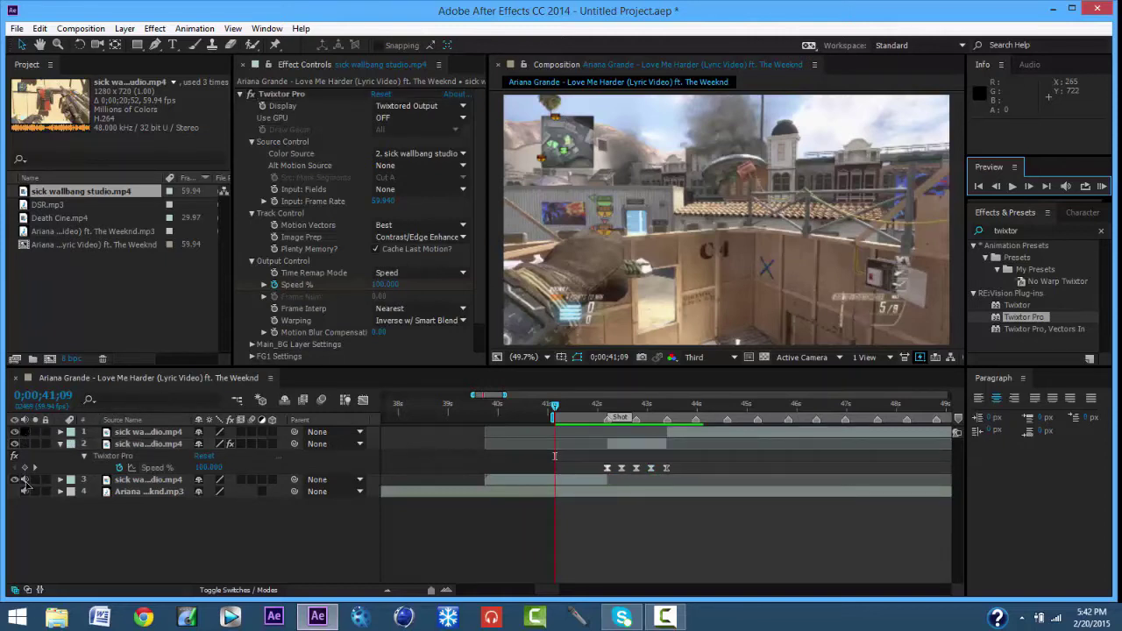
left_click(25, 479)
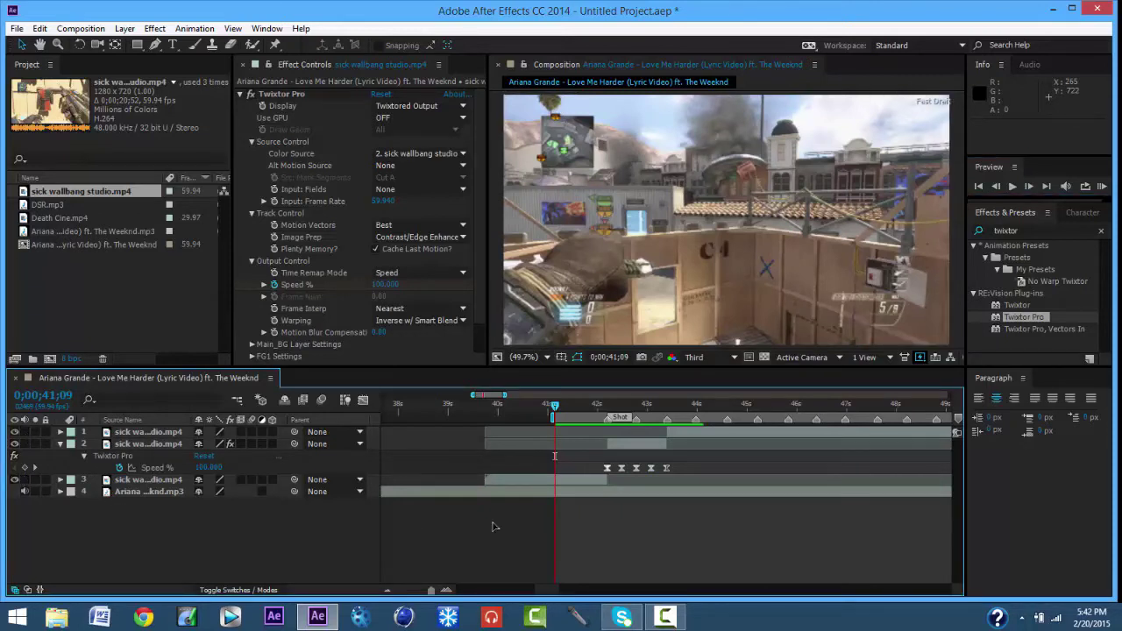
left_click(1102, 187)
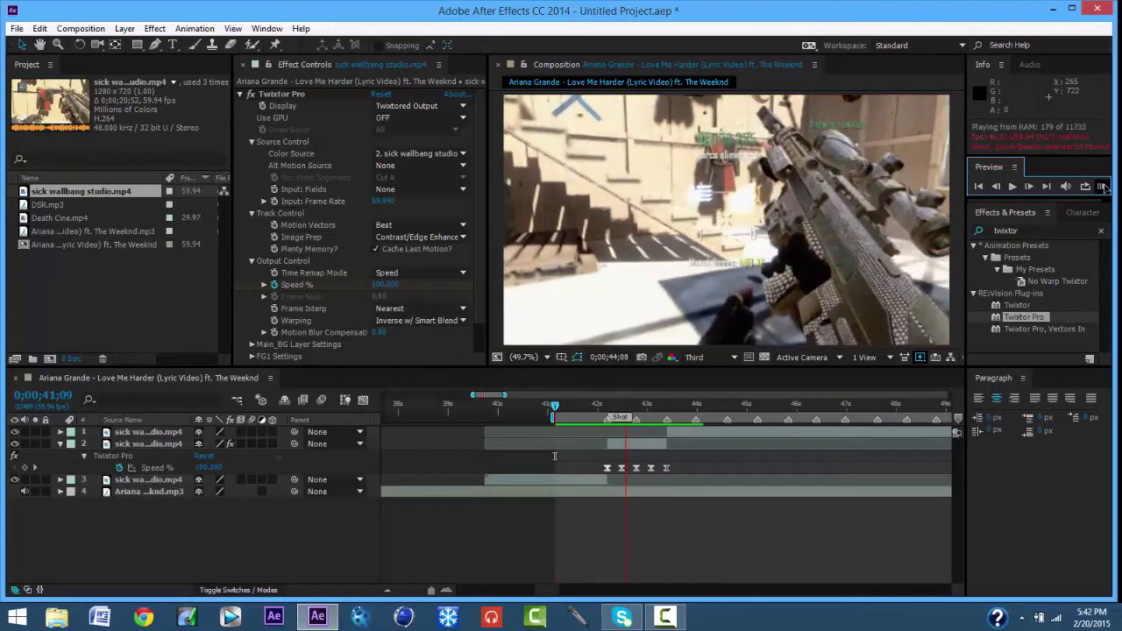
left_click(1104, 186)
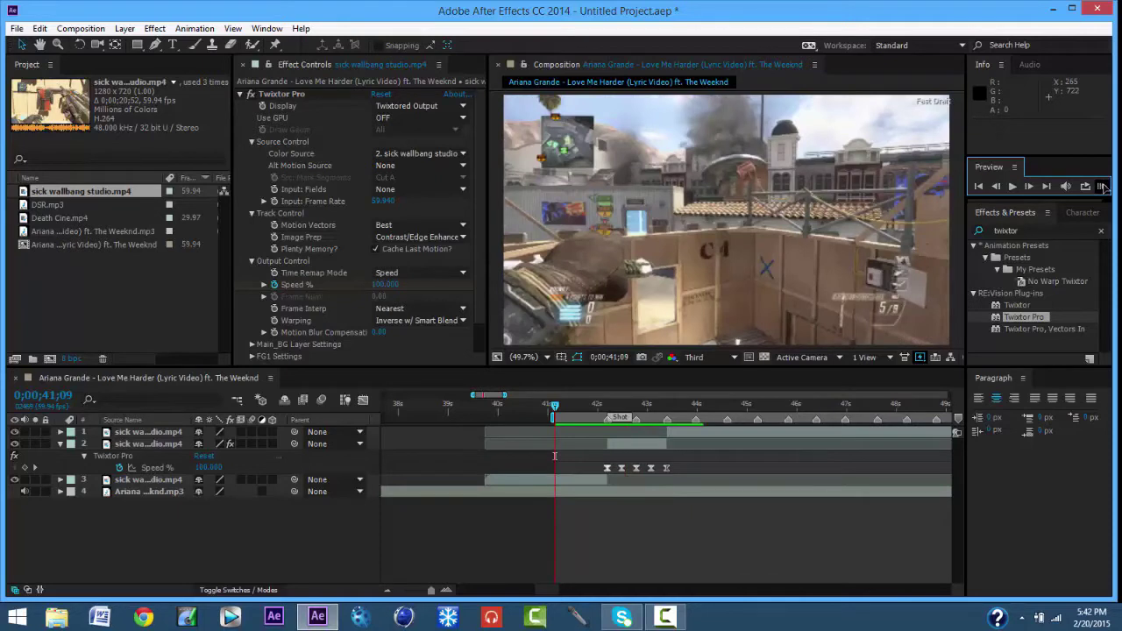
Shift the last gameplay segment 18 frames later so it starts at 0;00;43;42, and run a RAM preview of the change.
left_click(683, 443)
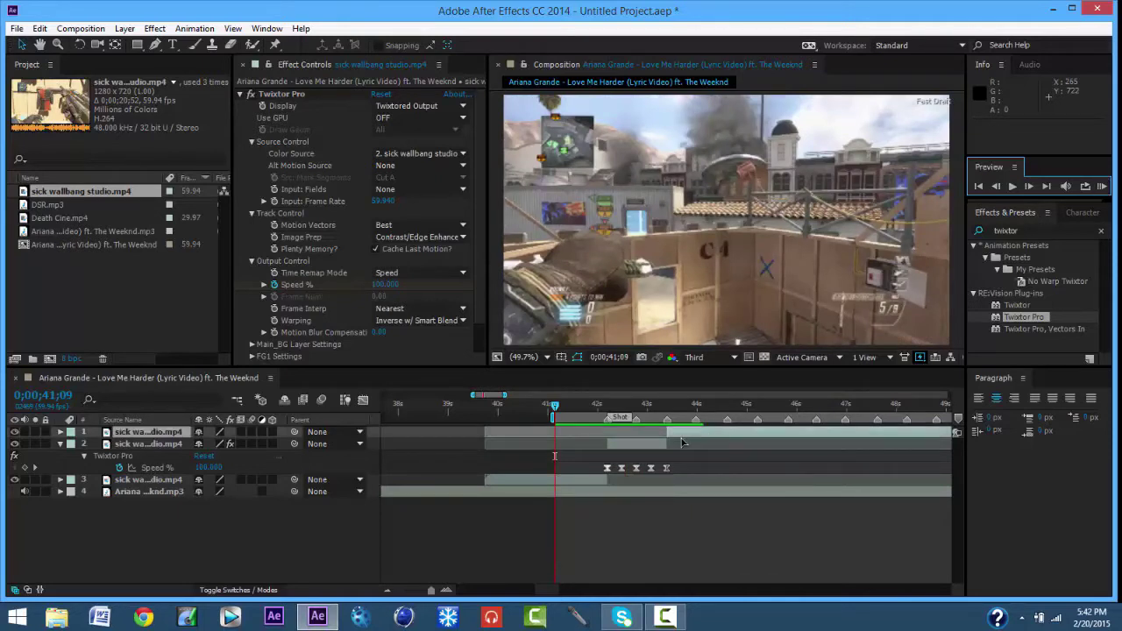
left_click_drag(683, 437, 698, 436)
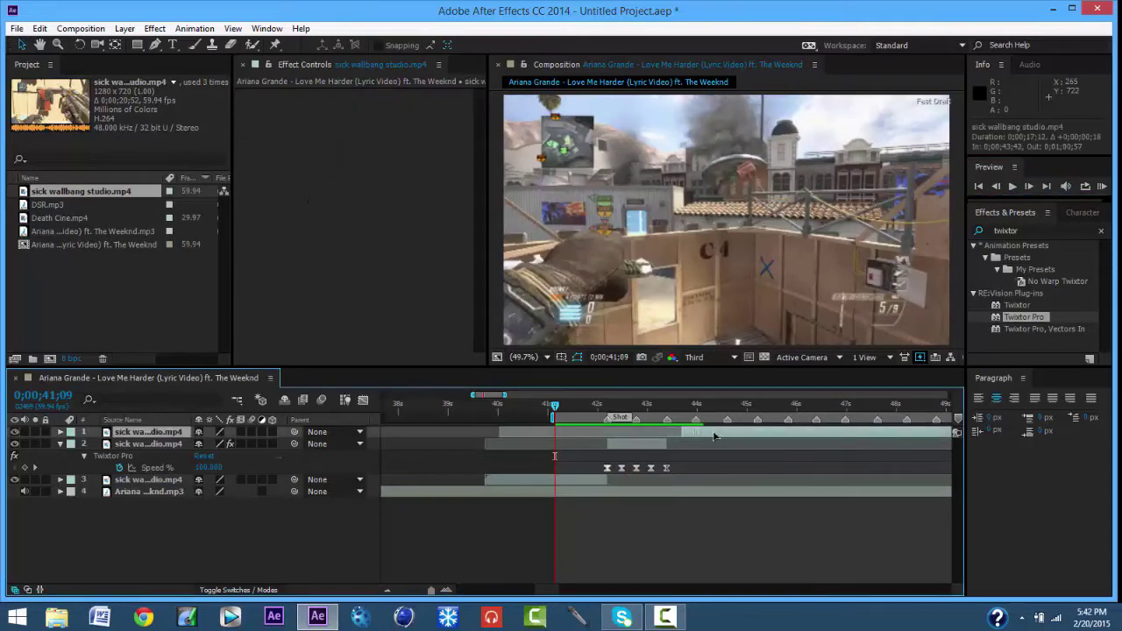
left_click(1101, 187)
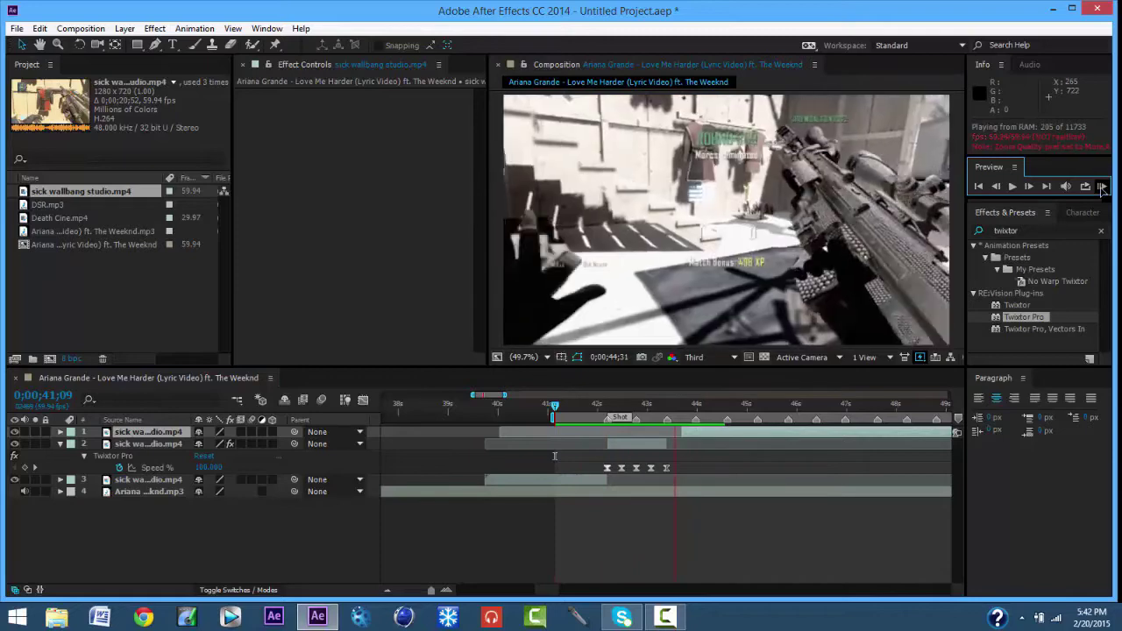
left_click(1101, 187)
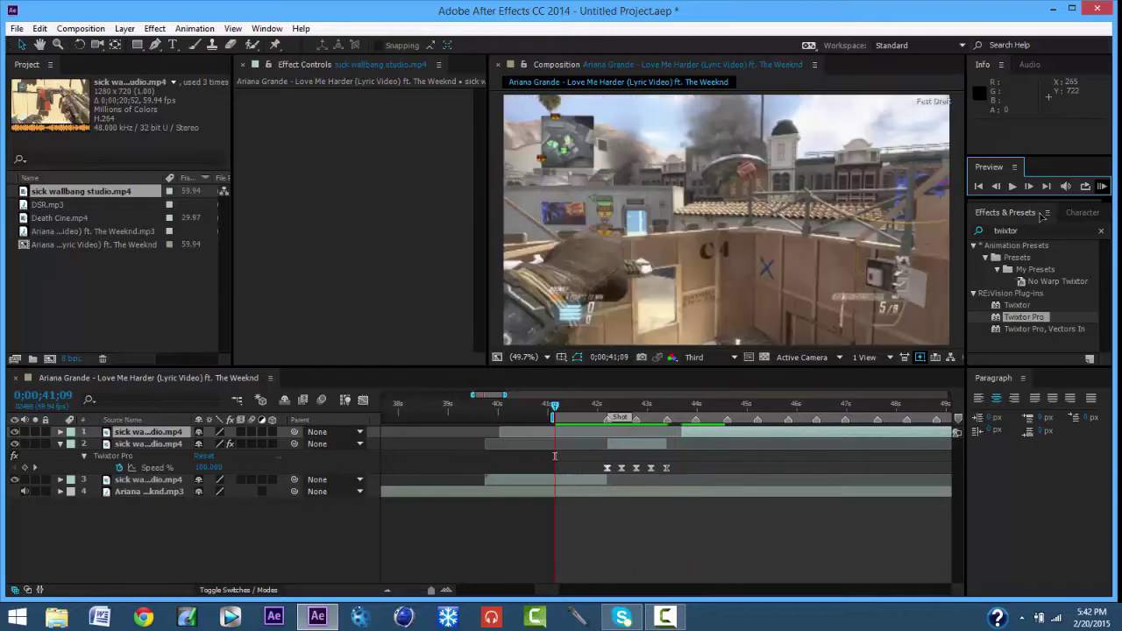
Move the last gameplay segment to start at 0;00;46;53 and add Death Cine.mp4 to the composition as the top layer.
left_click(665, 442)
left_click(675, 408)
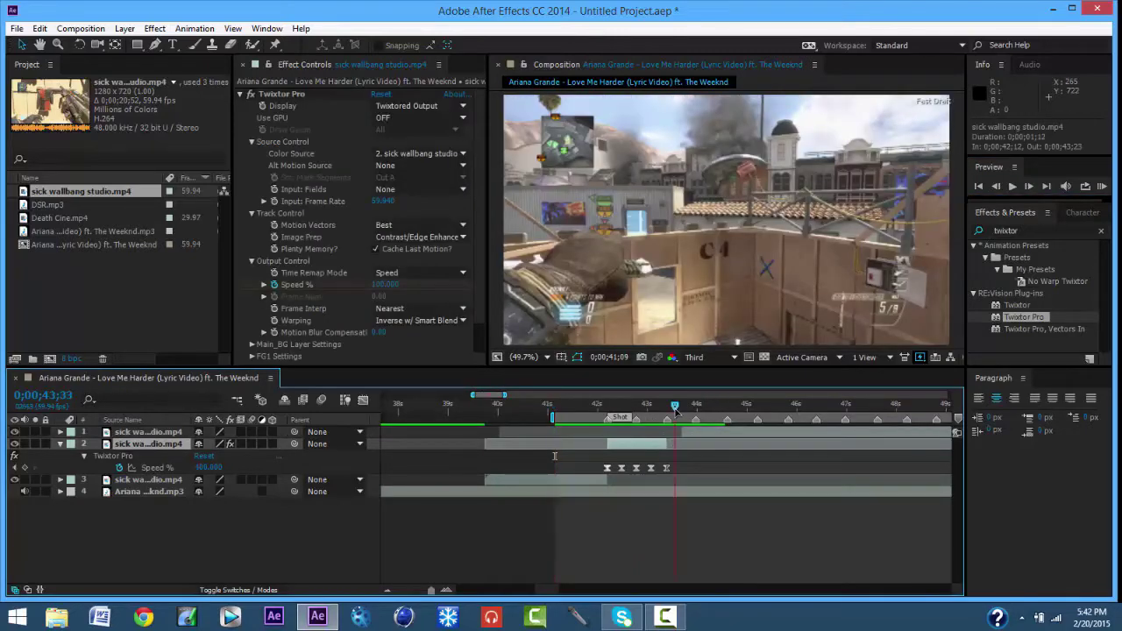
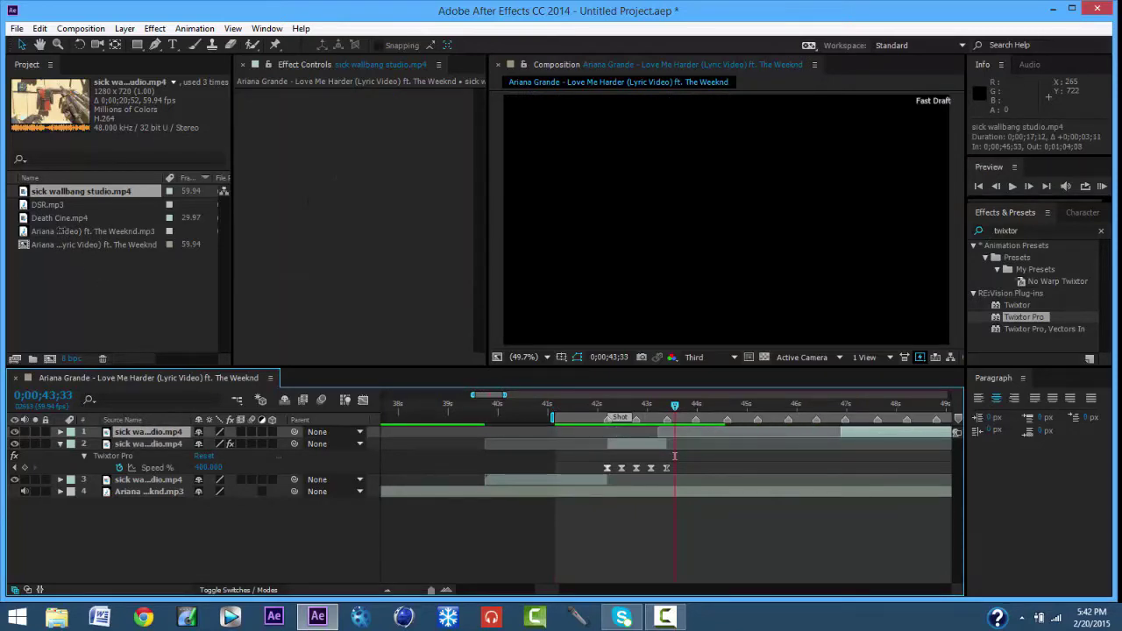
left_click(79, 217)
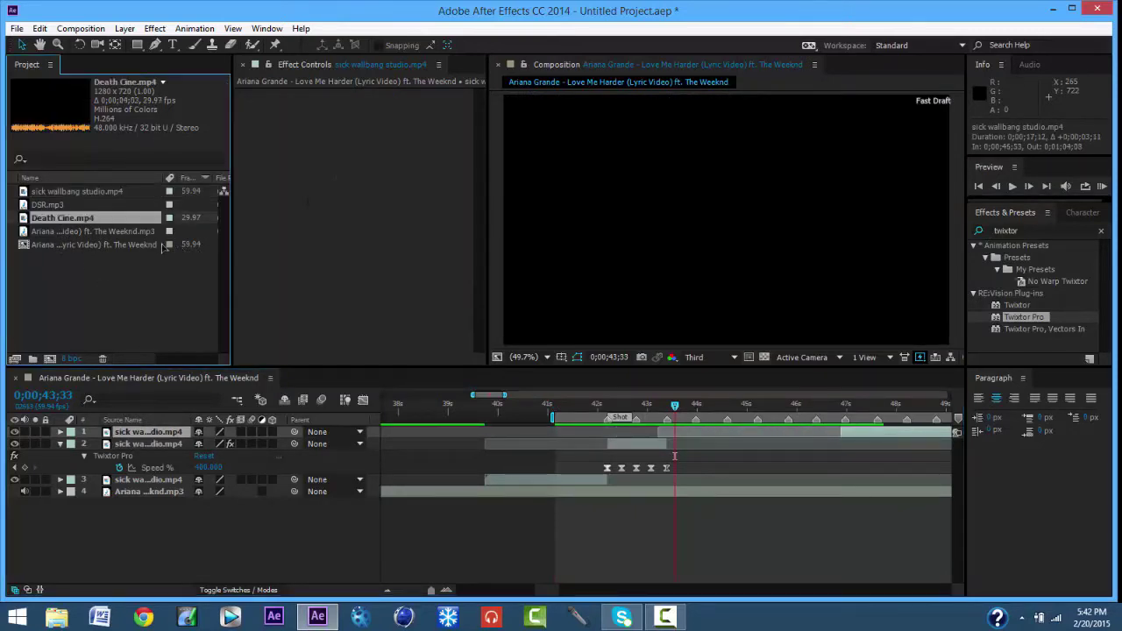
mouse_move(185, 418)
left_mouse_down()
mouse_move(168, 435)
mouse_move(177, 415)
left_mouse_up()
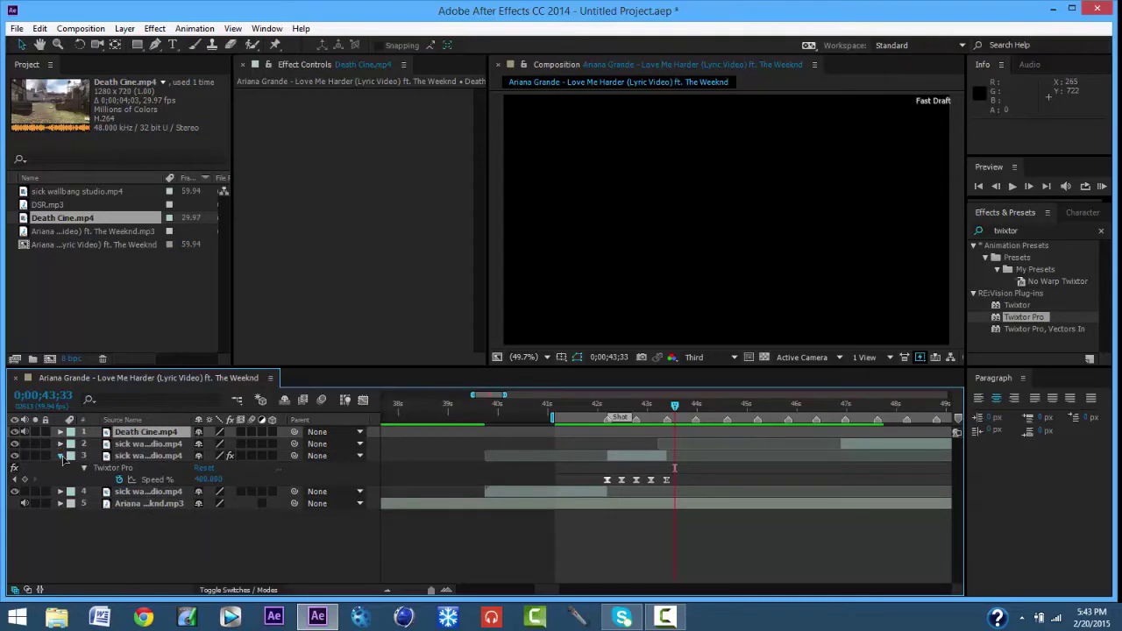
Collapse the Twixtor layer's properties and align the start of Death Cine.mp4 with that segment's end at 0;00;43;23.
left_click(60, 456)
left_click(652, 460)
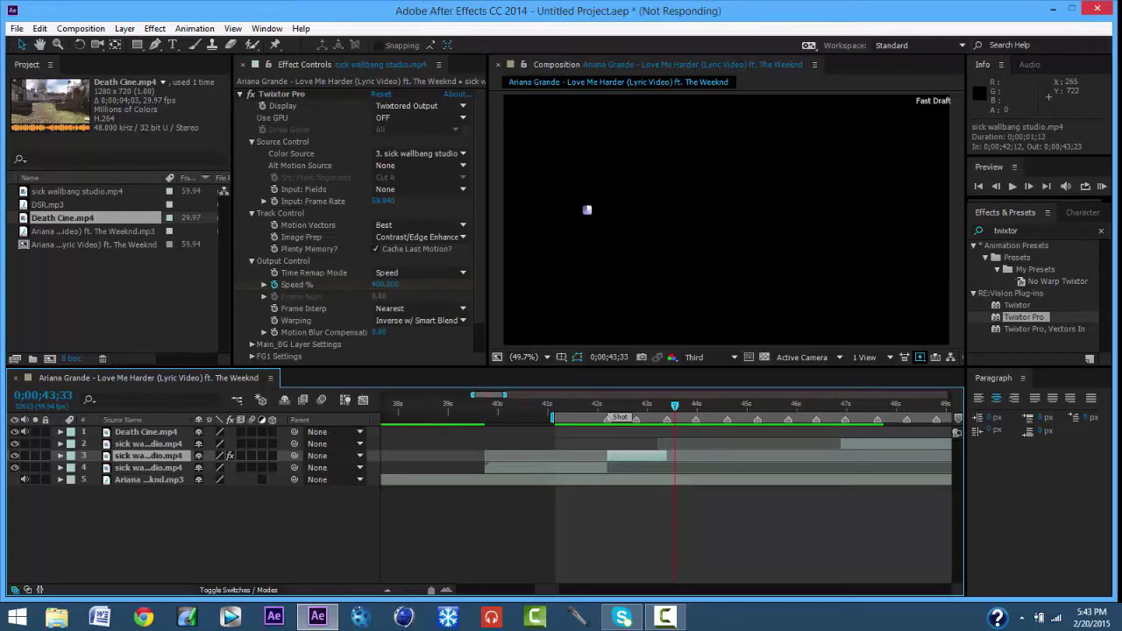
left_click(667, 615)
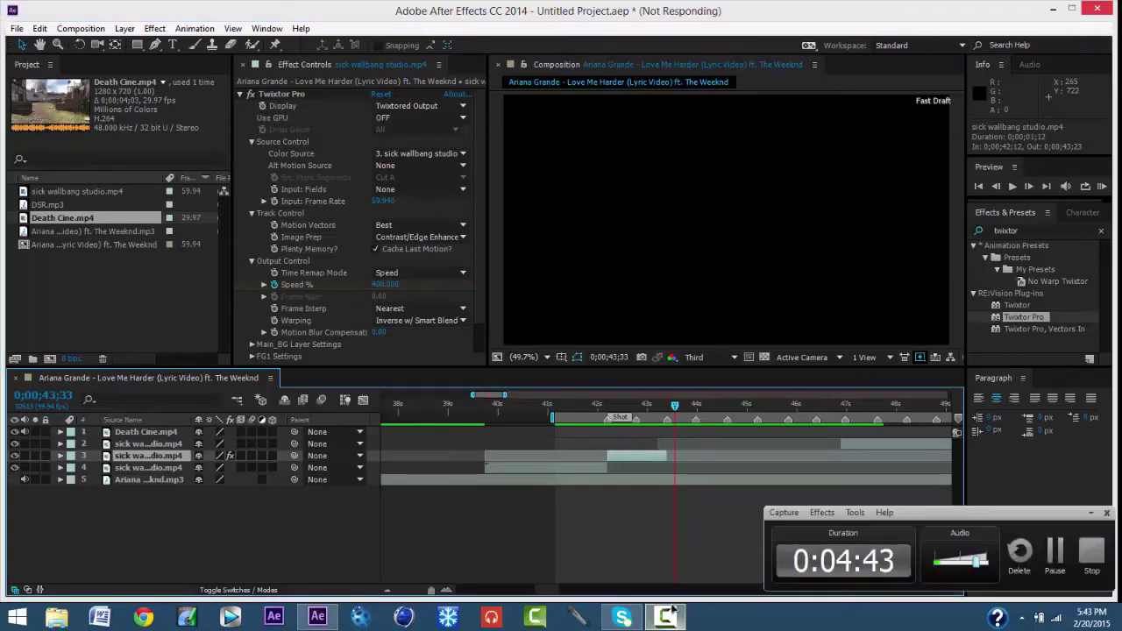
left_click(1054, 552)
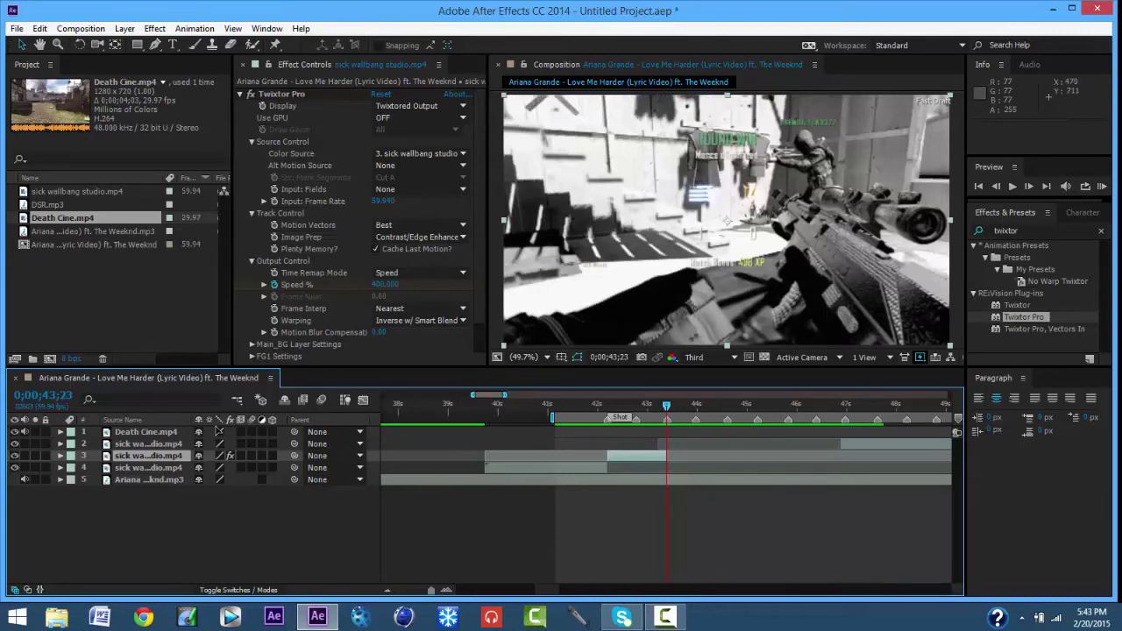
left_click(147, 432)
key("bracketleft")
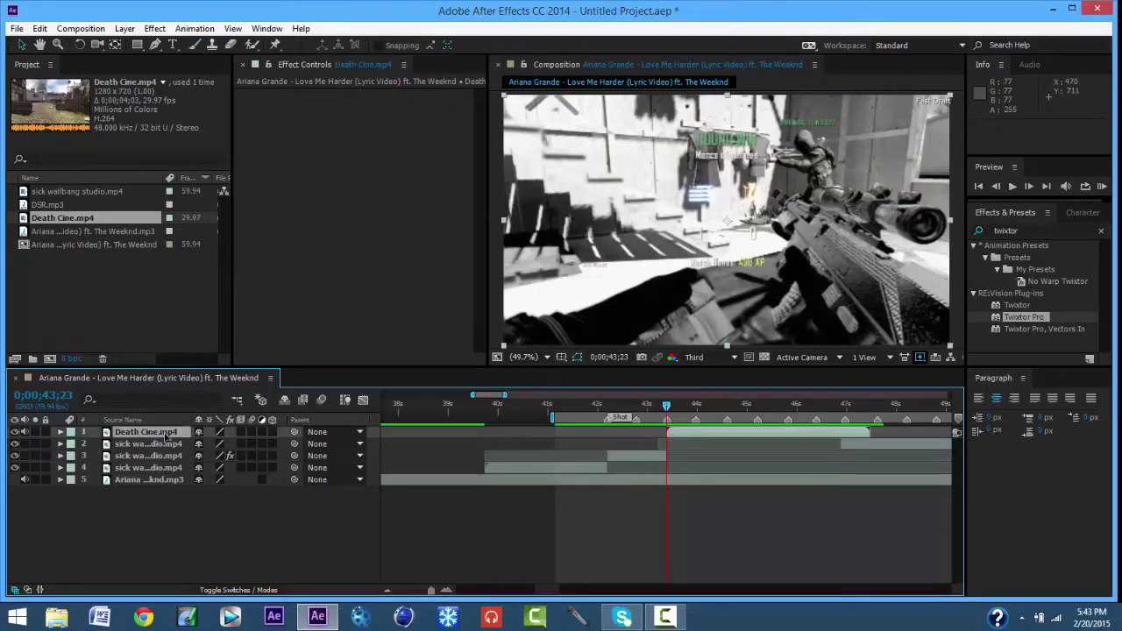
Trim the beginning of the Death Cine.mp4 layer to 0;00;44;11.
left_click_drag(668, 409, 698, 411)
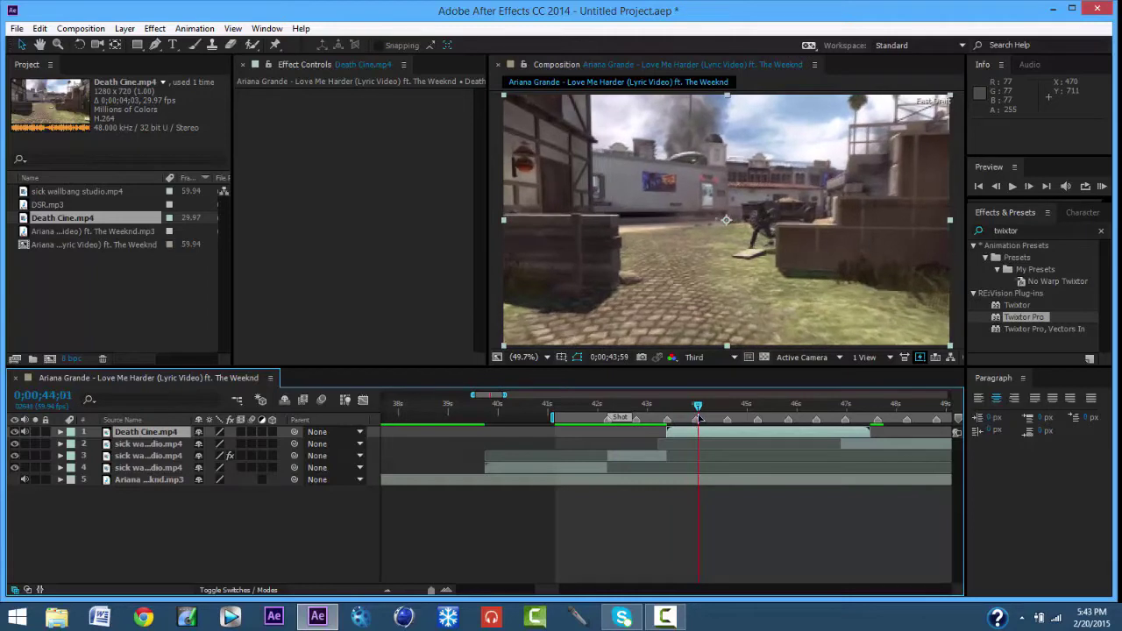
left_click_drag(698, 419, 694, 419)
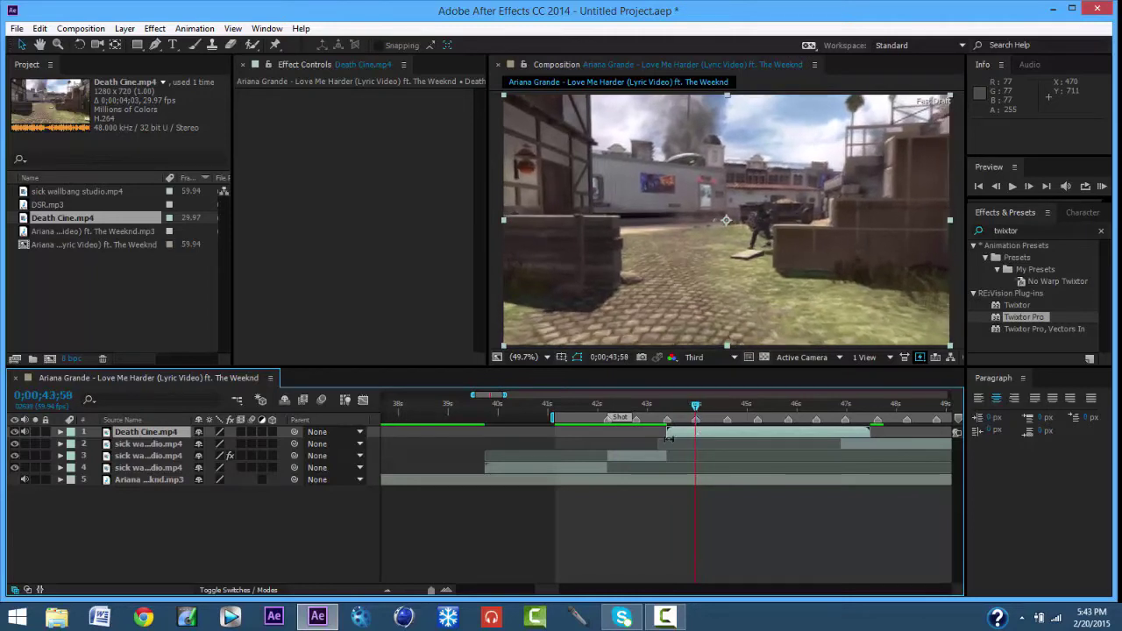
left_click_drag(695, 406, 707, 405)
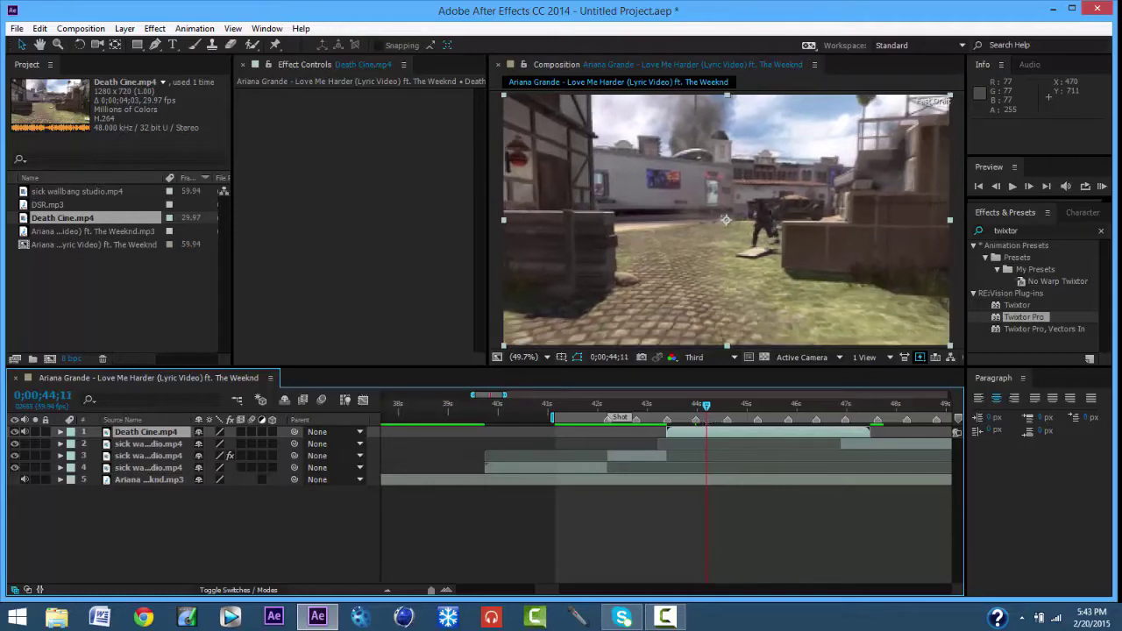
key("alt+bracketleft")
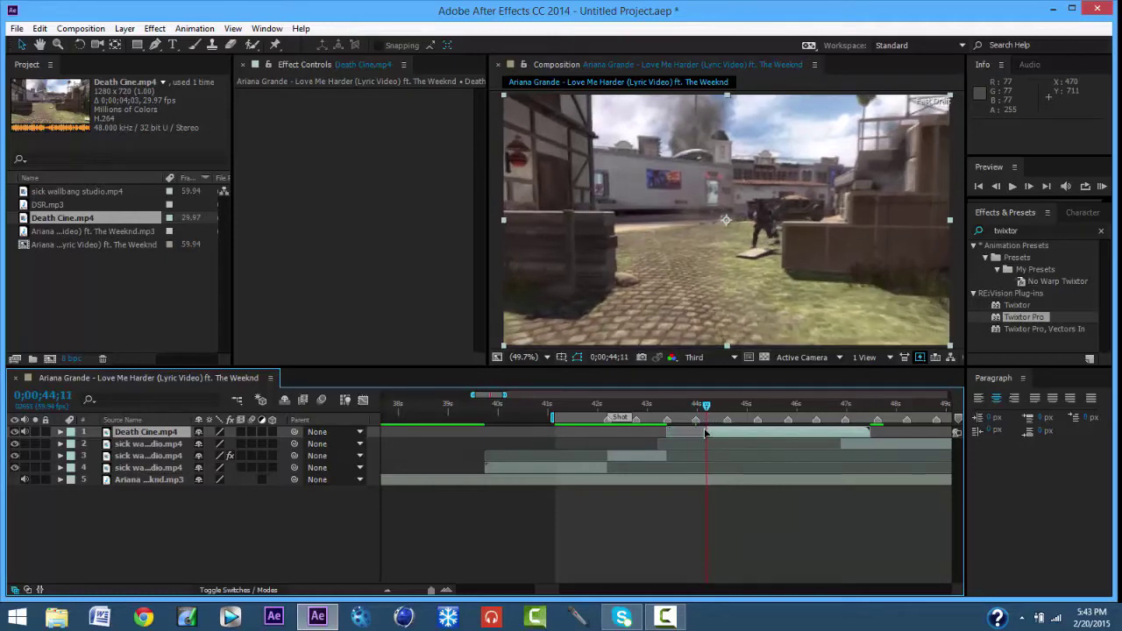
Move the trimmed Death Cine.mp4 layer to start at 0;00;43;23 and place it below the top gameplay layer.
left_click(654, 457)
key("o")
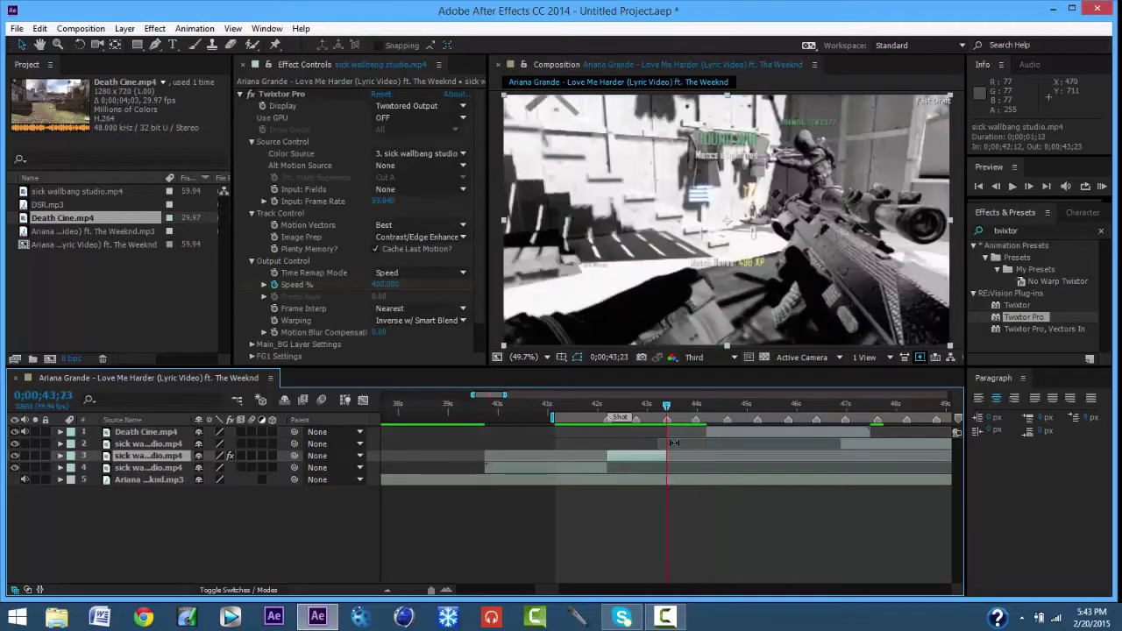
left_click(730, 434)
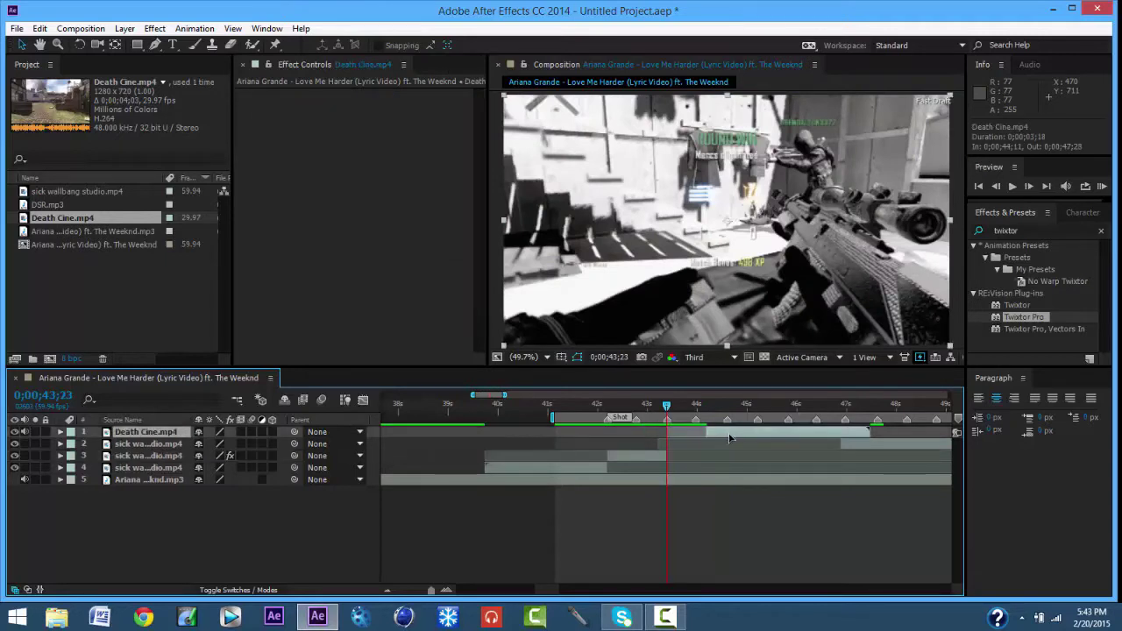
key("bracketleft")
left_click_drag(140, 433, 141, 445)
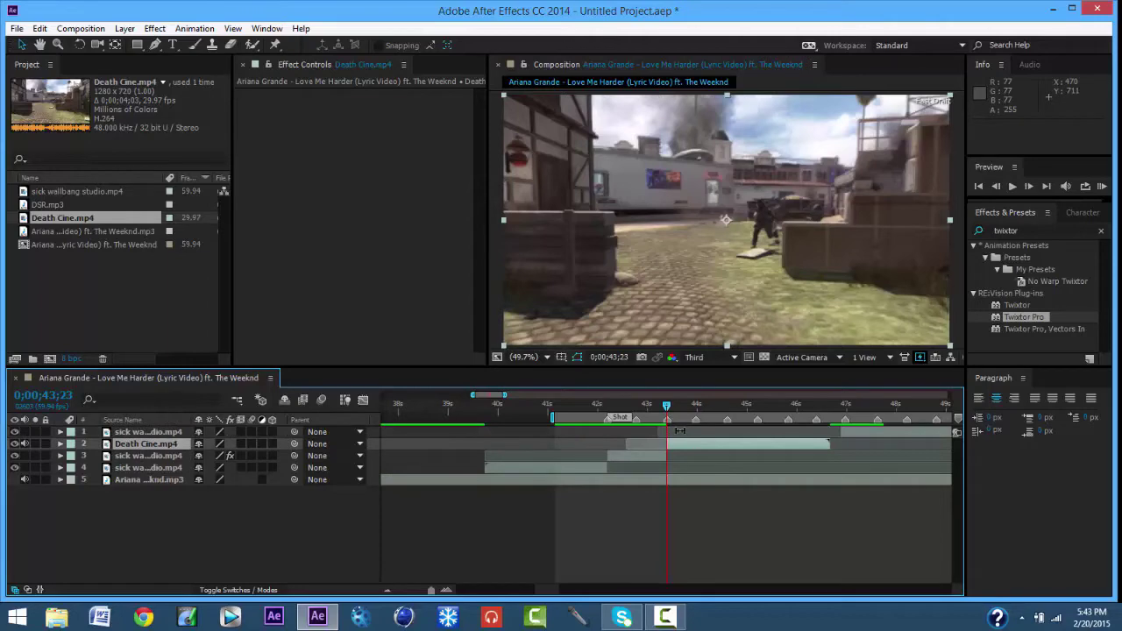
Trim the end of the Death Cine.mp4 layer to the music marker at 0;00;44;37.
left_click_drag(668, 408, 727, 412)
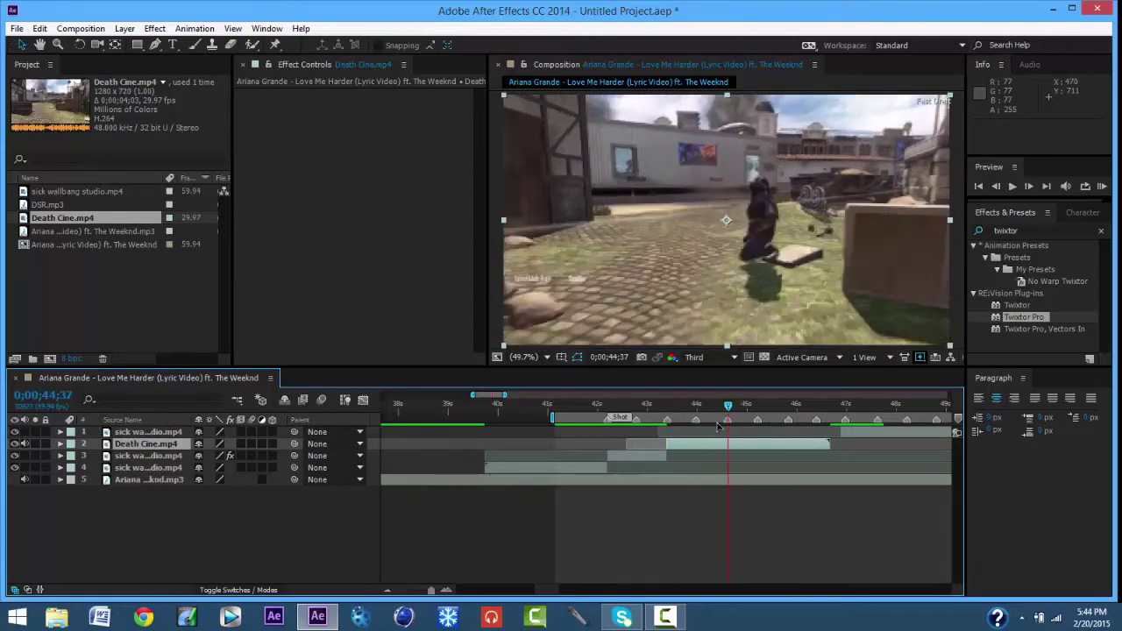
left_click(697, 426)
key("j")
key("k")
left_click_drag(696, 406, 685, 411)
left_click(682, 410)
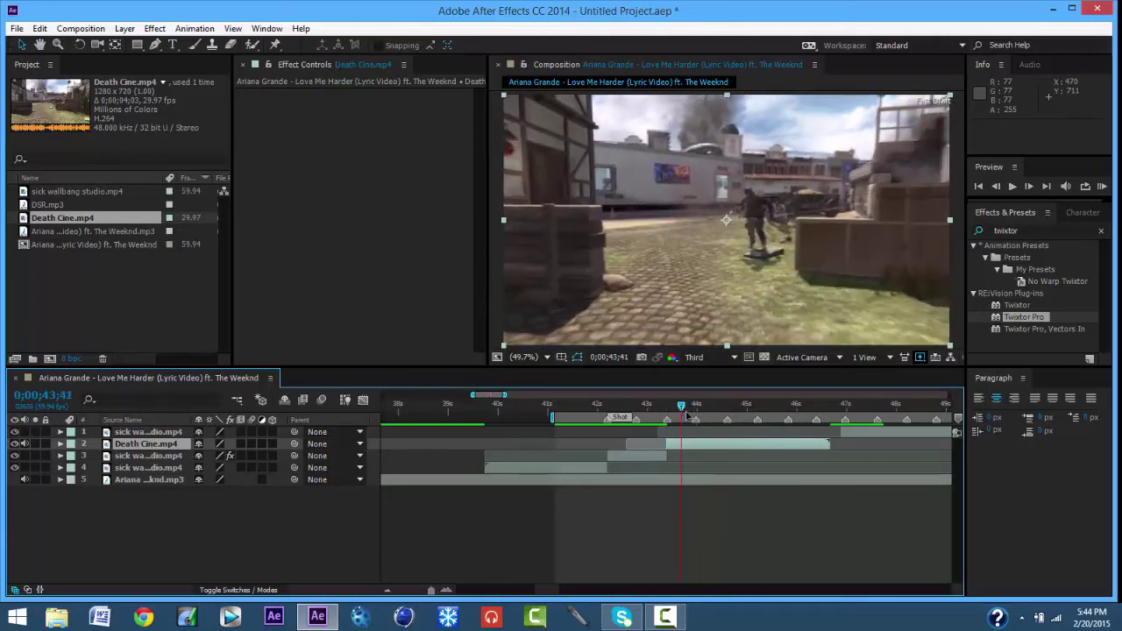
key("ctrl+z")
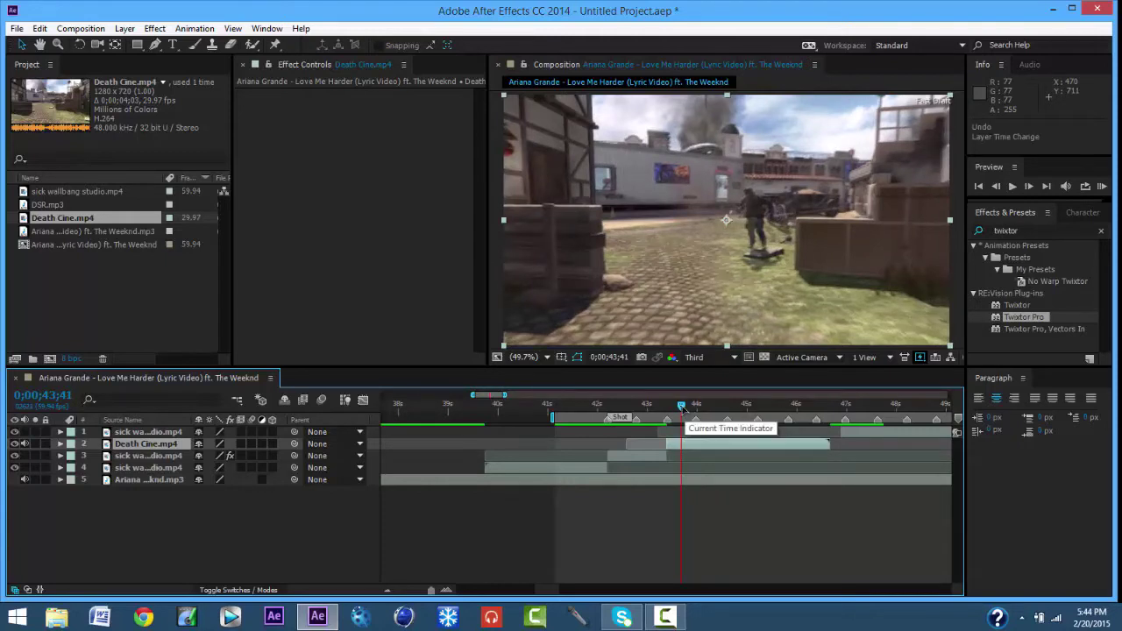
left_click_drag(682, 406, 711, 408)
left_click(729, 414)
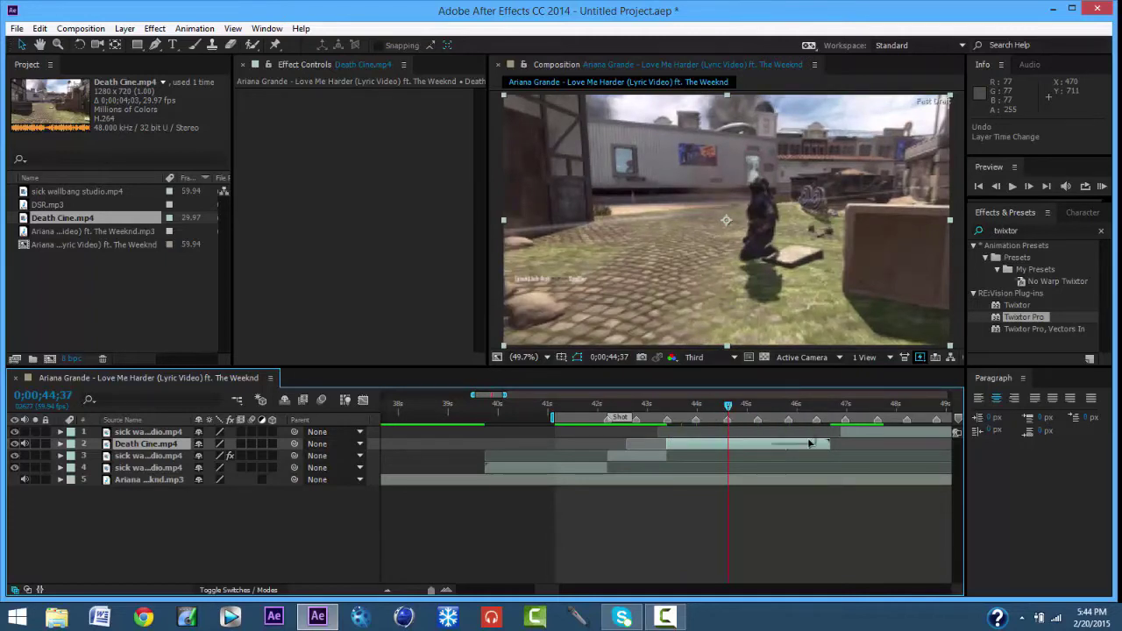
key("alt+]")
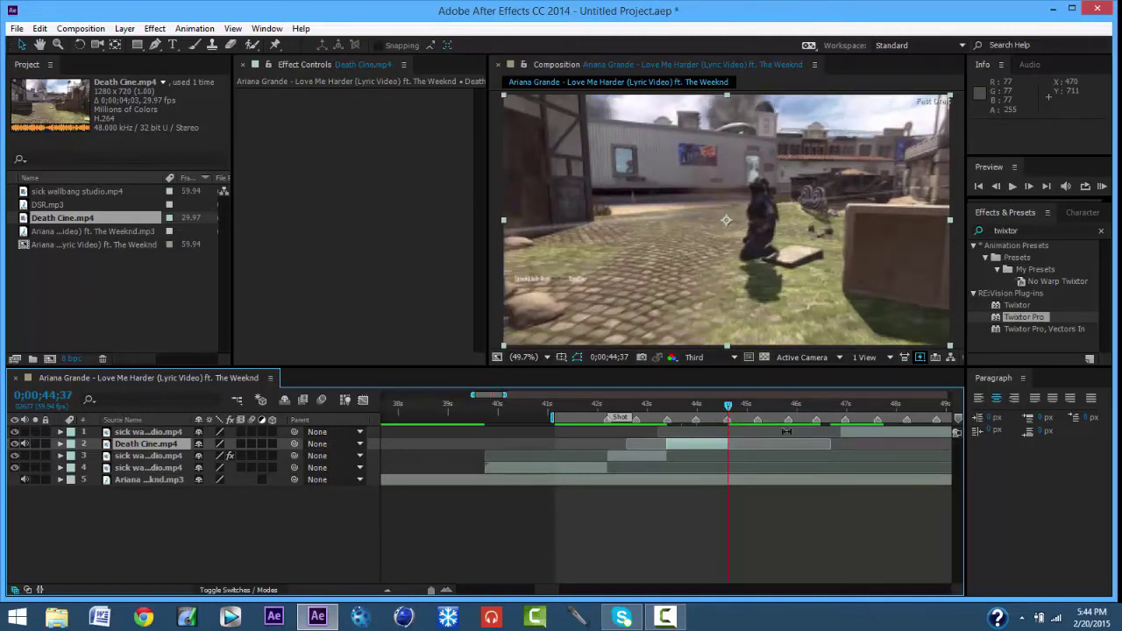
Apply Twixtor Pro to the Death Cine.mp4 layer and set its input frame rate to 59.94.
left_click_drag(1023, 323, 438, 324)
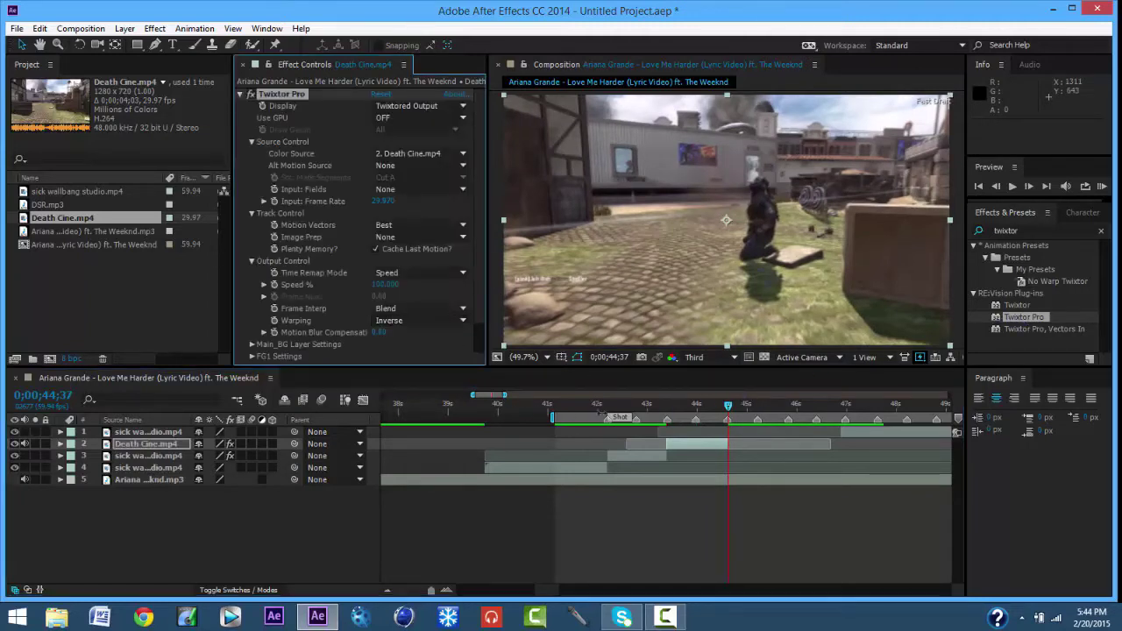
left_click(383, 201)
type("60")
type(".94")
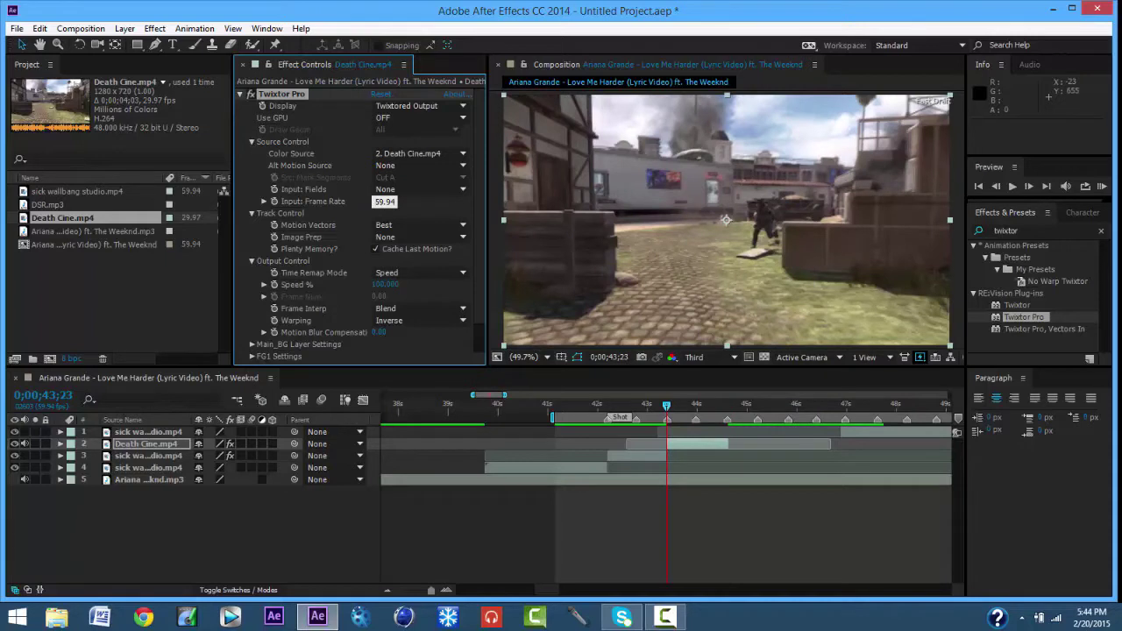
key("Return")
Set Twixtor's Image Prep to Contrast/Edge Enhance, Frame Interp to Nearest and Warping to Inverse w/ Smart Blend.
left_click(427, 236)
left_click(445, 269)
left_click(421, 309)
left_click(419, 324)
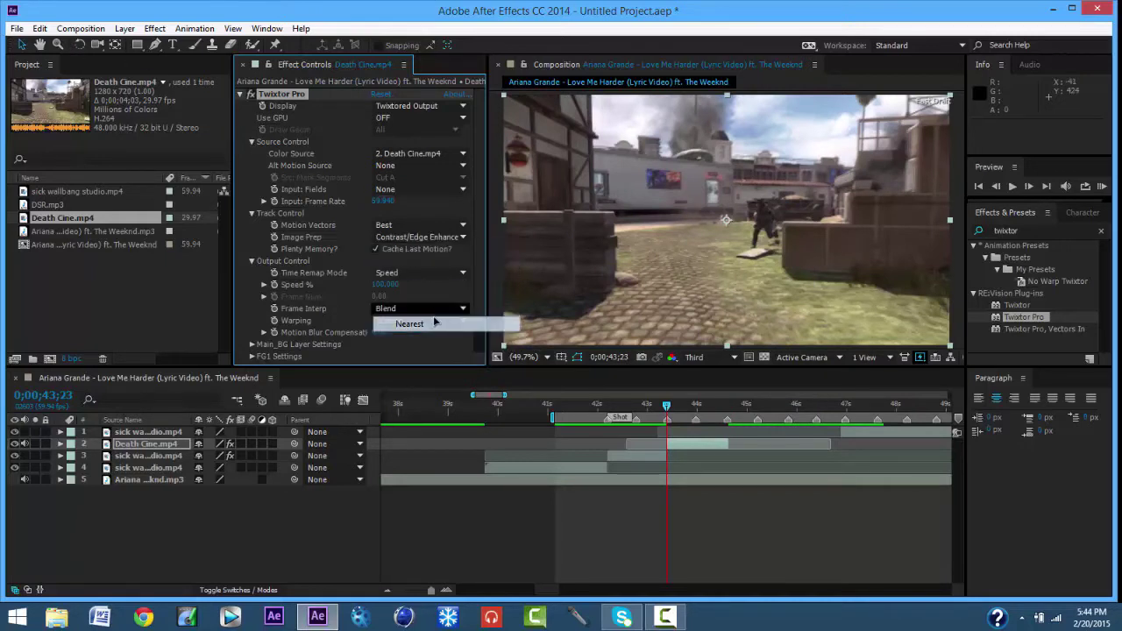
left_click(424, 320)
left_click(438, 350)
Keyframe Twixtor's Speed % at 100 on 0;00;43;22 and at 400 one frame later on 0;00;43;23.
left_click(995, 186)
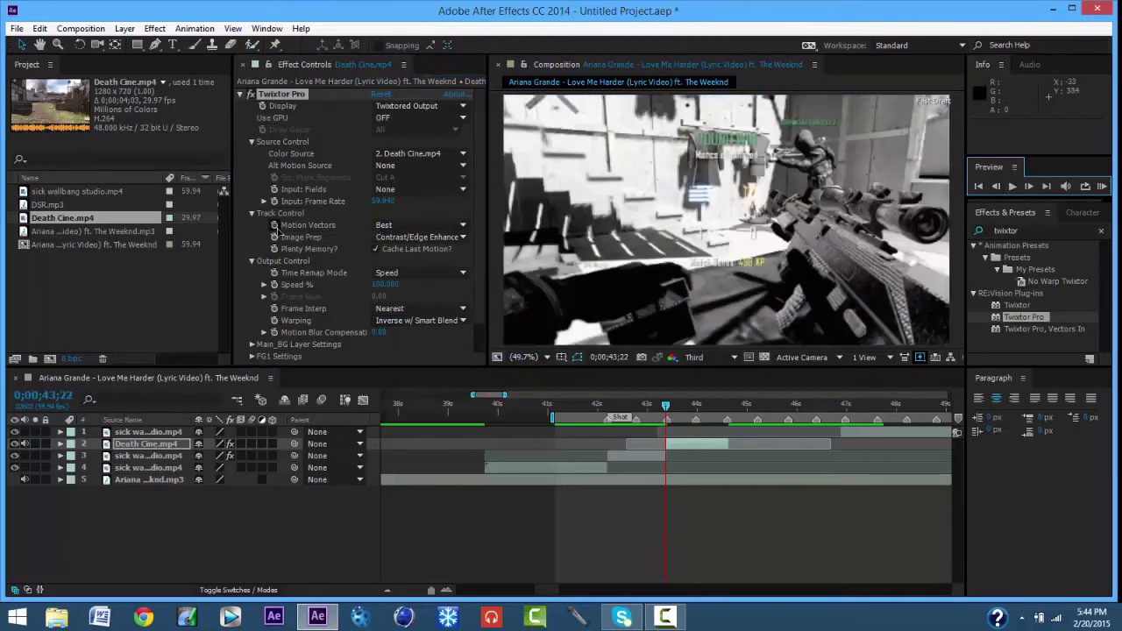
left_click(274, 285)
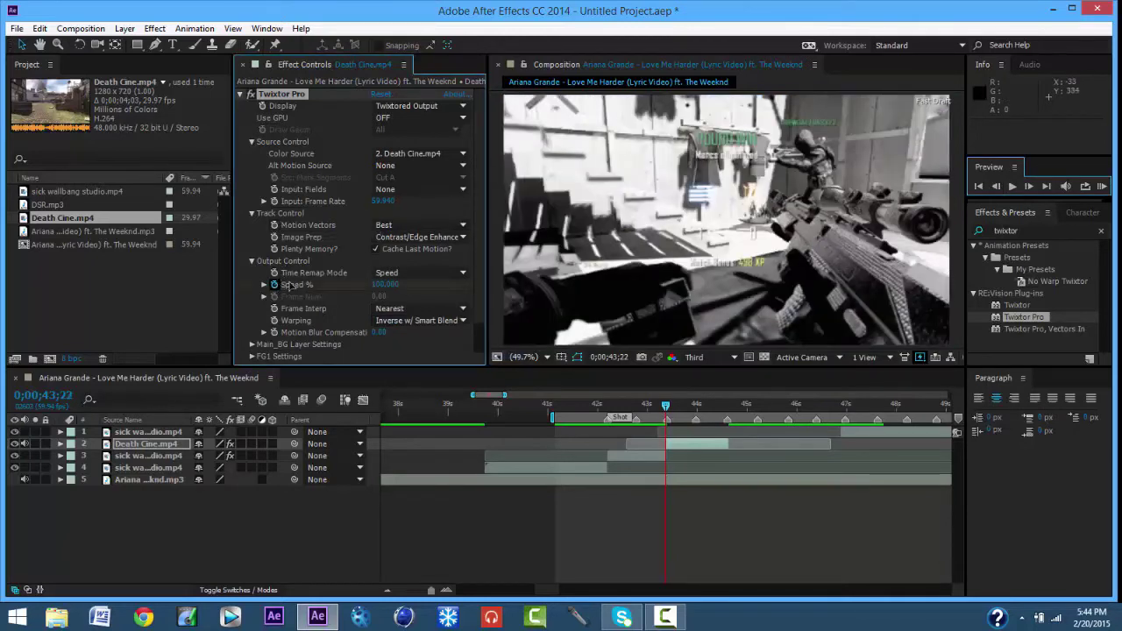
left_click(1029, 186)
left_click(390, 284)
type("400")
key("Return")
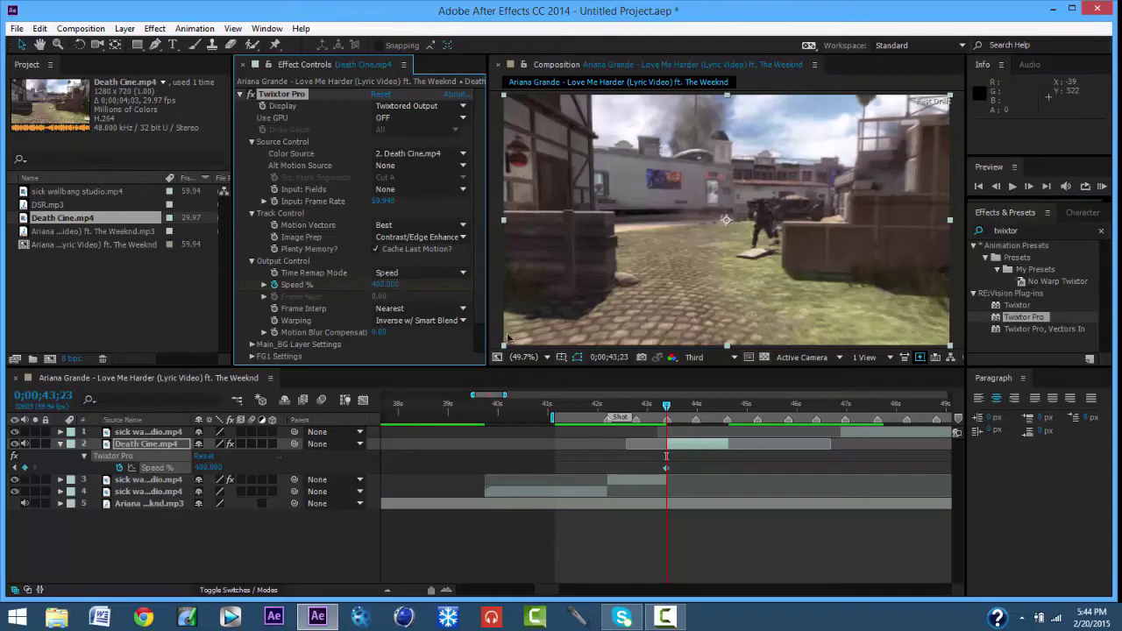
Add Speed % keyframes of 70 at 0;00;43;40 and 400 at 0;00;43;59 on the Death Cine.mp4 layer.
left_click(681, 405)
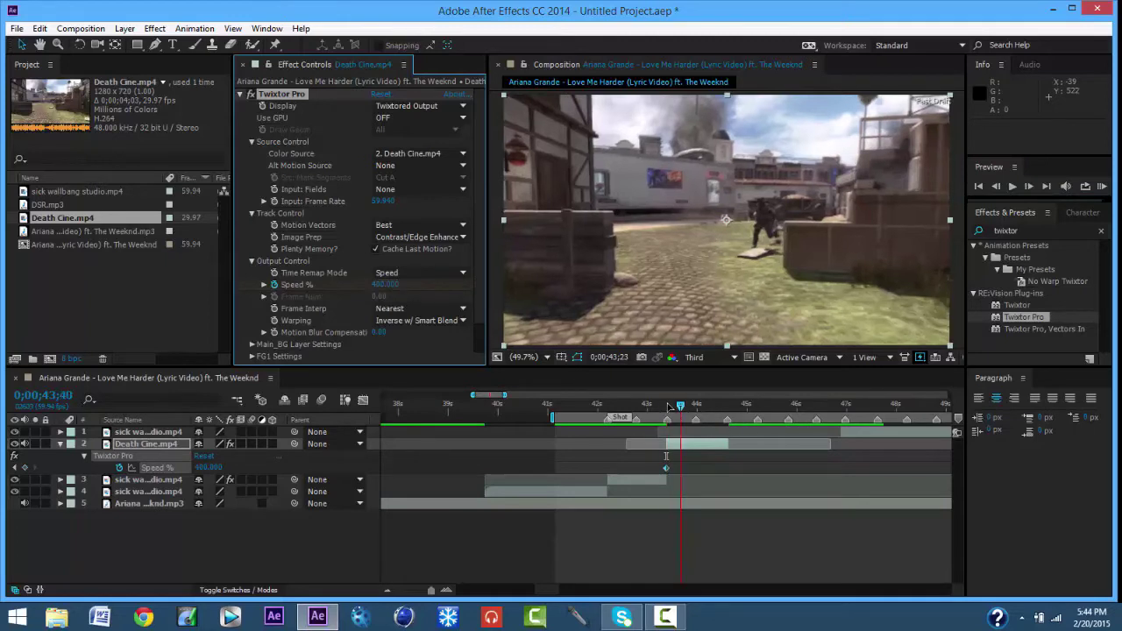
left_click(383, 285)
type("7")
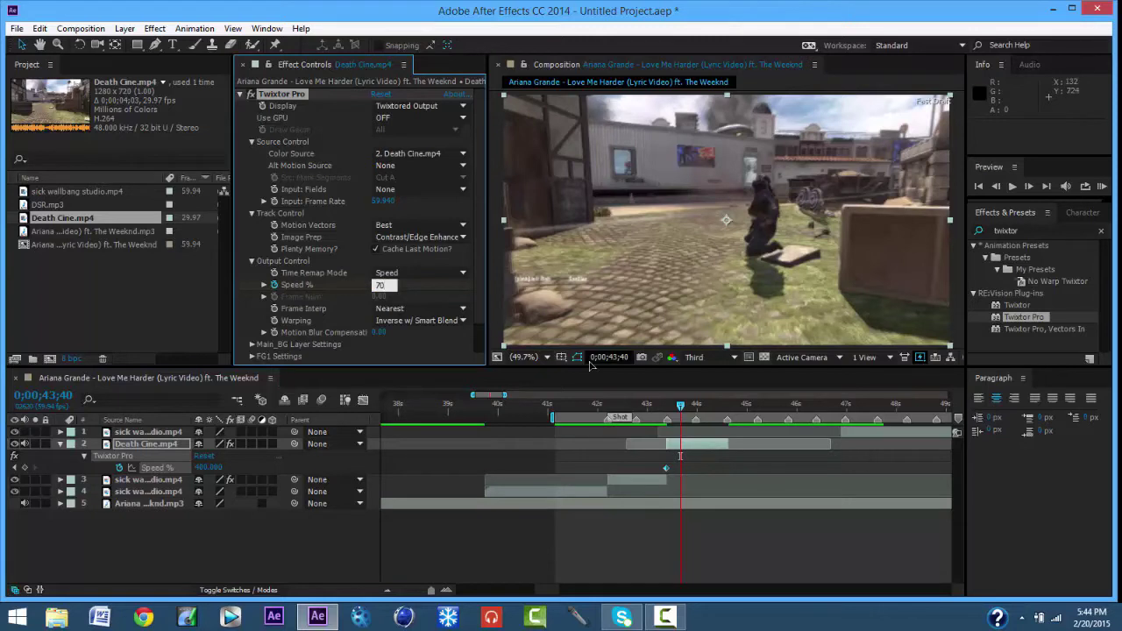
type("0")
key("Return")
left_click_drag(681, 409, 695, 406)
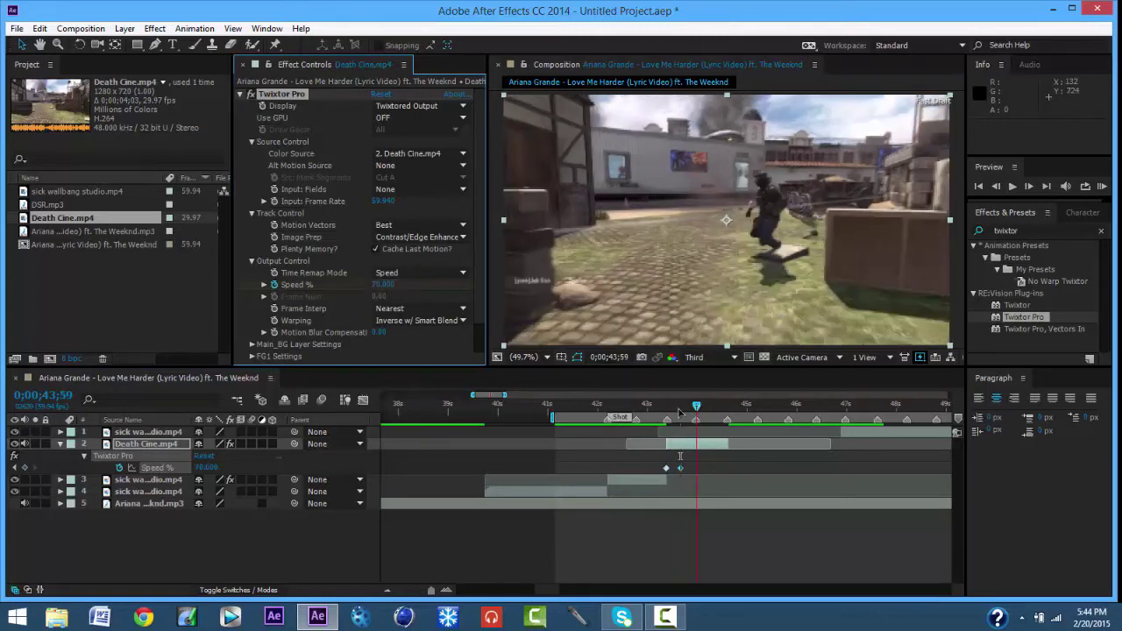
left_click(383, 285)
type("400")
key("Return")
Add Speed % keyframes of 70 at 0;00;44;15 and 400 at 0;00;44;37 on the Death Cine.mp4 layer.
left_click(710, 407)
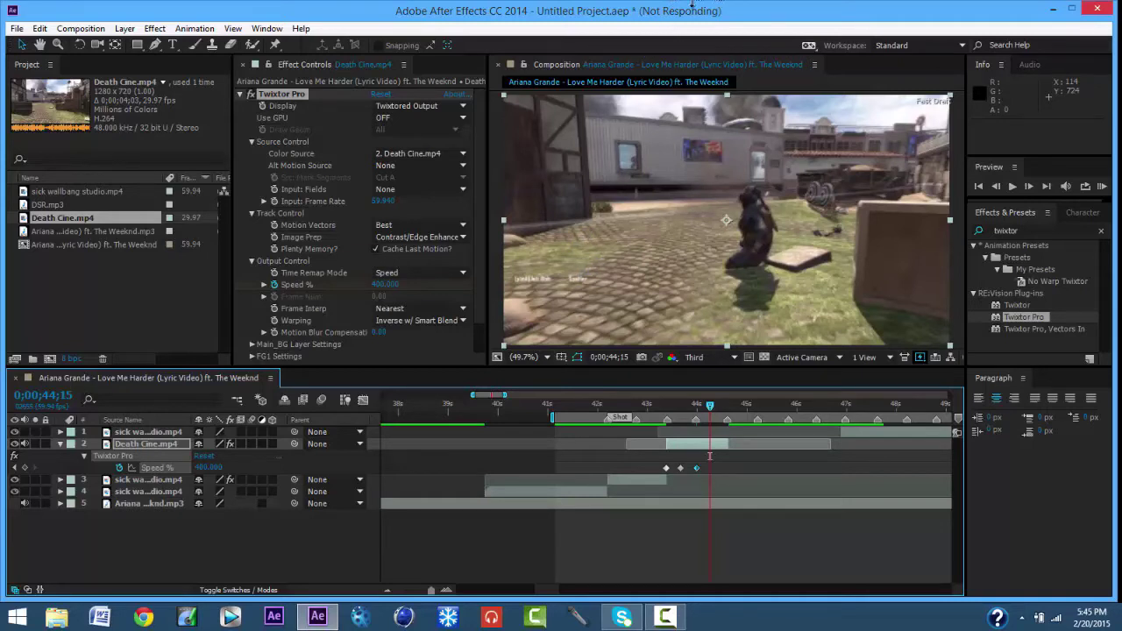
left_click(677, 615)
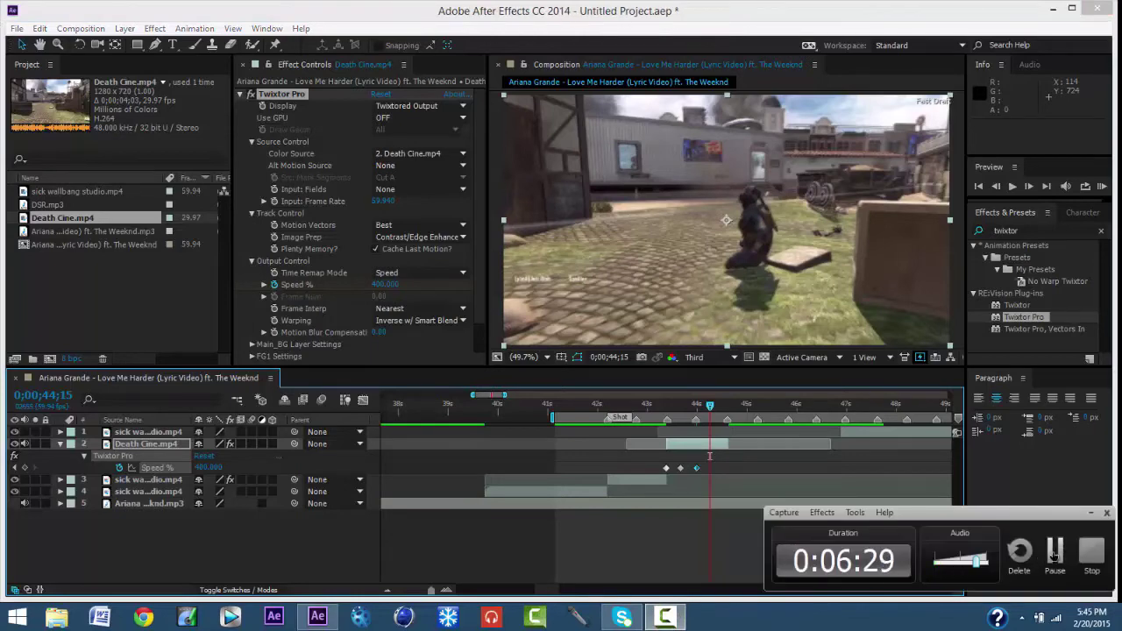
left_click(1057, 557)
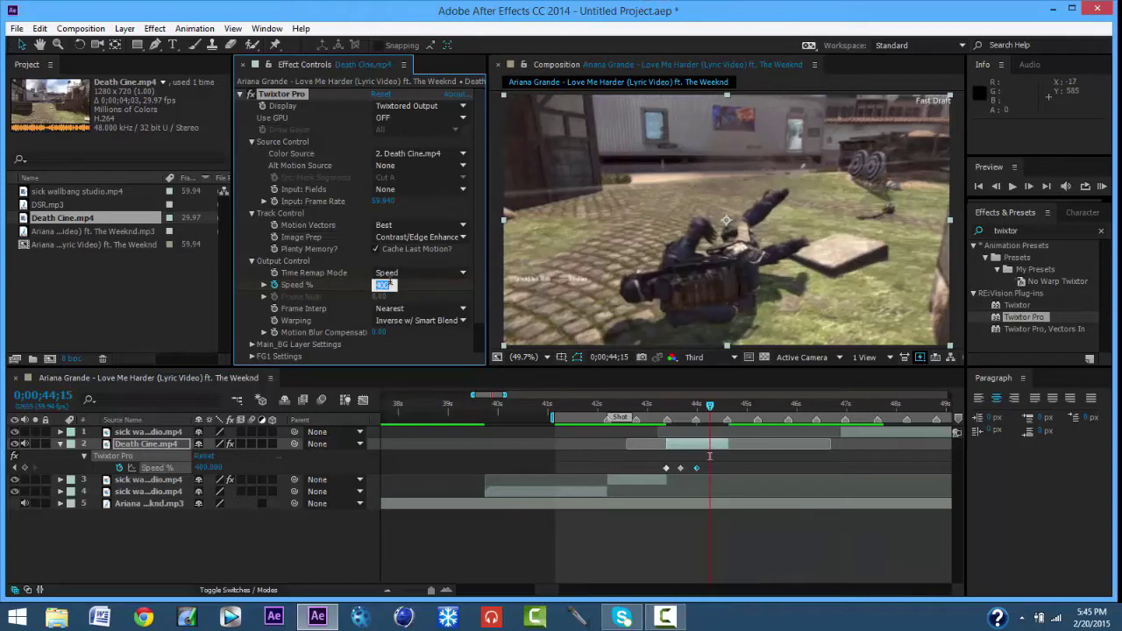
key("Return")
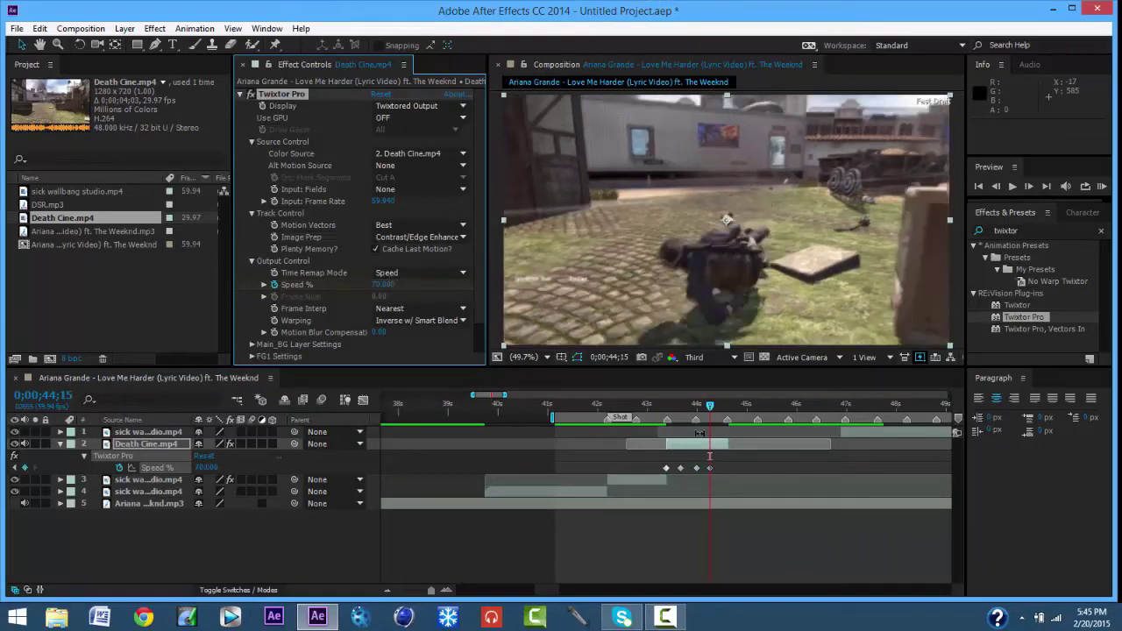
left_click(724, 412)
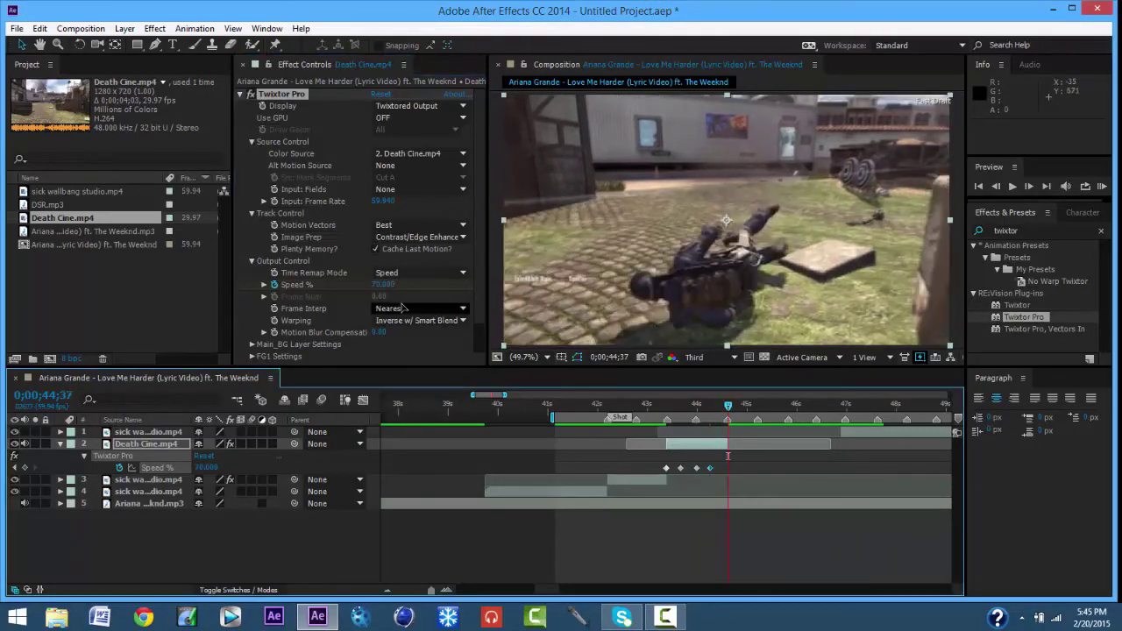
left_click(383, 284)
type("400")
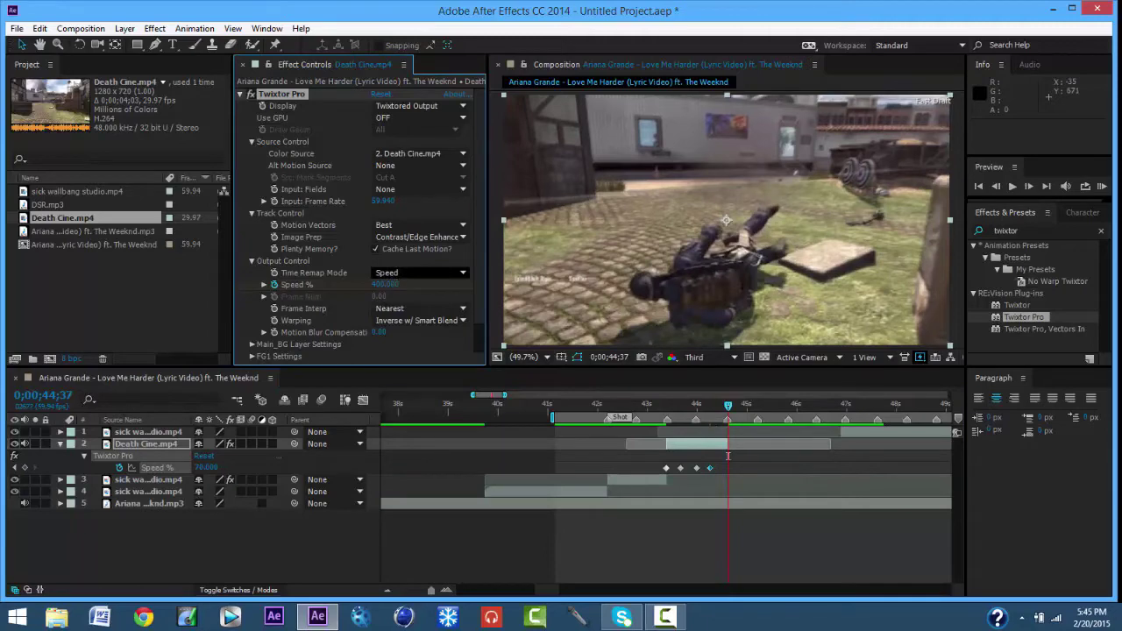
key("Return")
Apply Easy Ease to all the Speed % keyframes of the Death Cine.mp4 layer.
left_click_drag(739, 475, 653, 462)
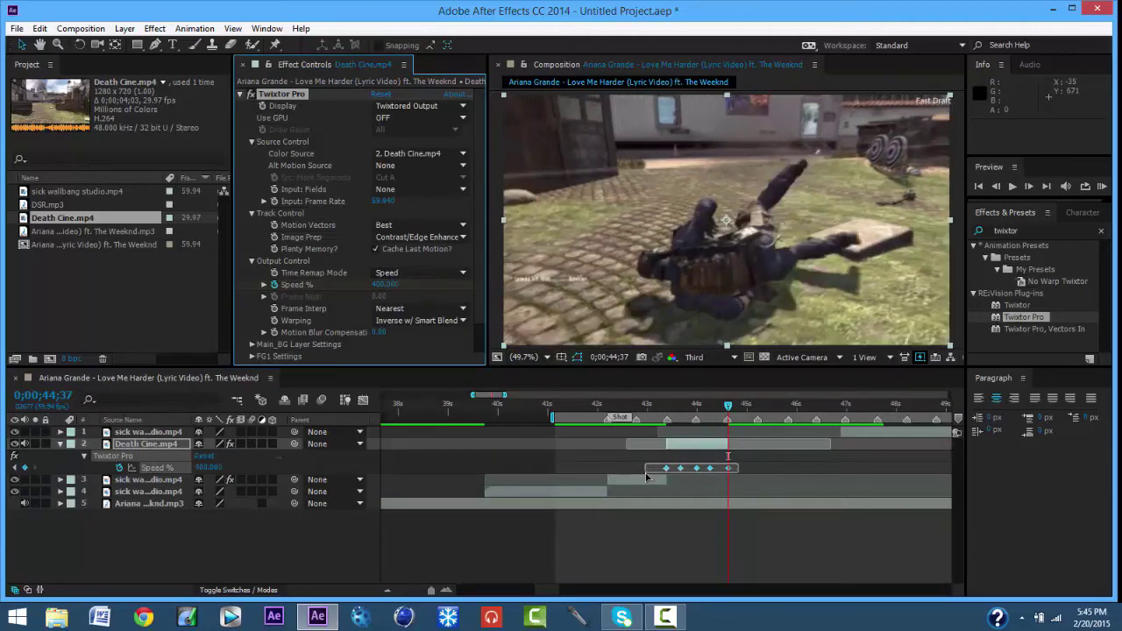
right_click(681, 468)
mouse_move(824, 457)
left_click(885, 487)
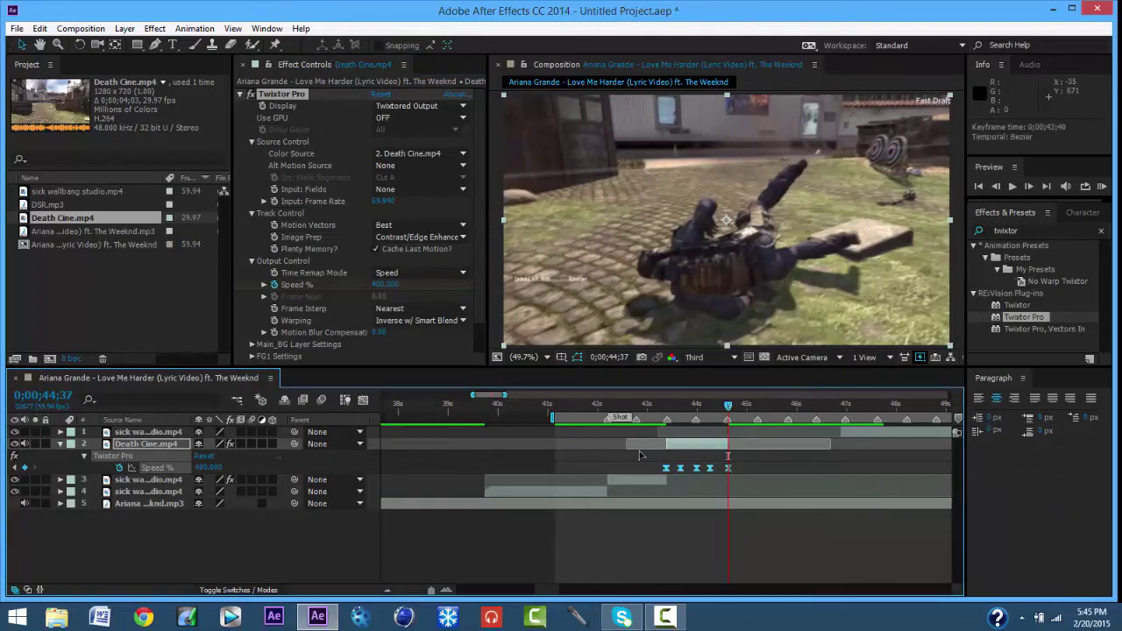
Show the Speed % curve fitted in the graph editor and select its two low keyframes at 70.
left_click(364, 400)
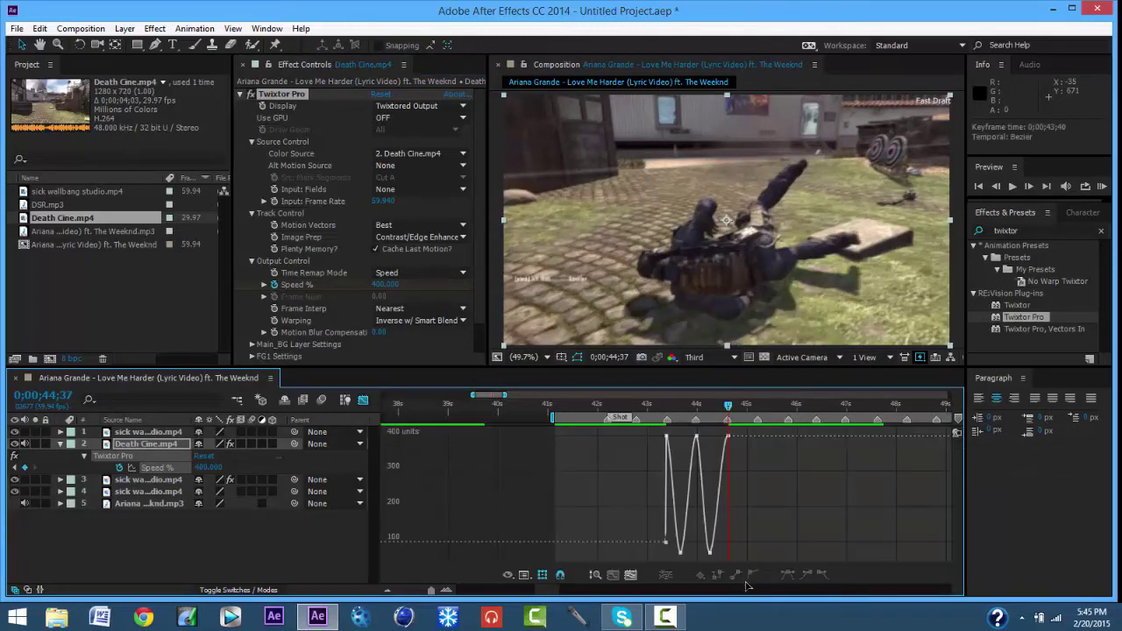
left_click(633, 575)
left_click_drag(836, 559, 511, 550)
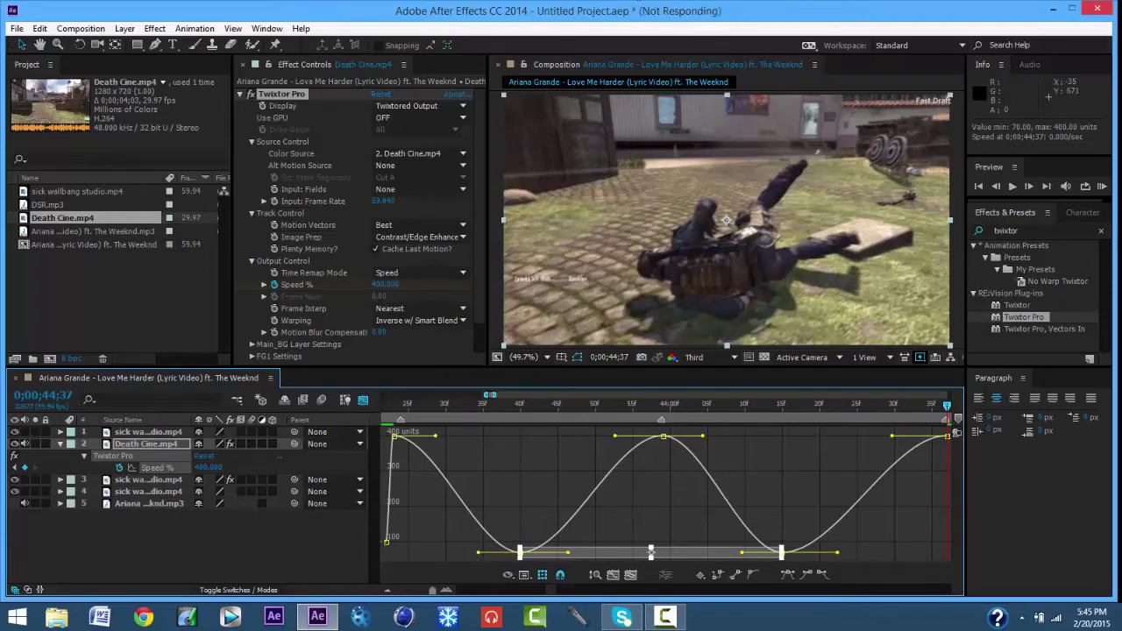
left_click(666, 618)
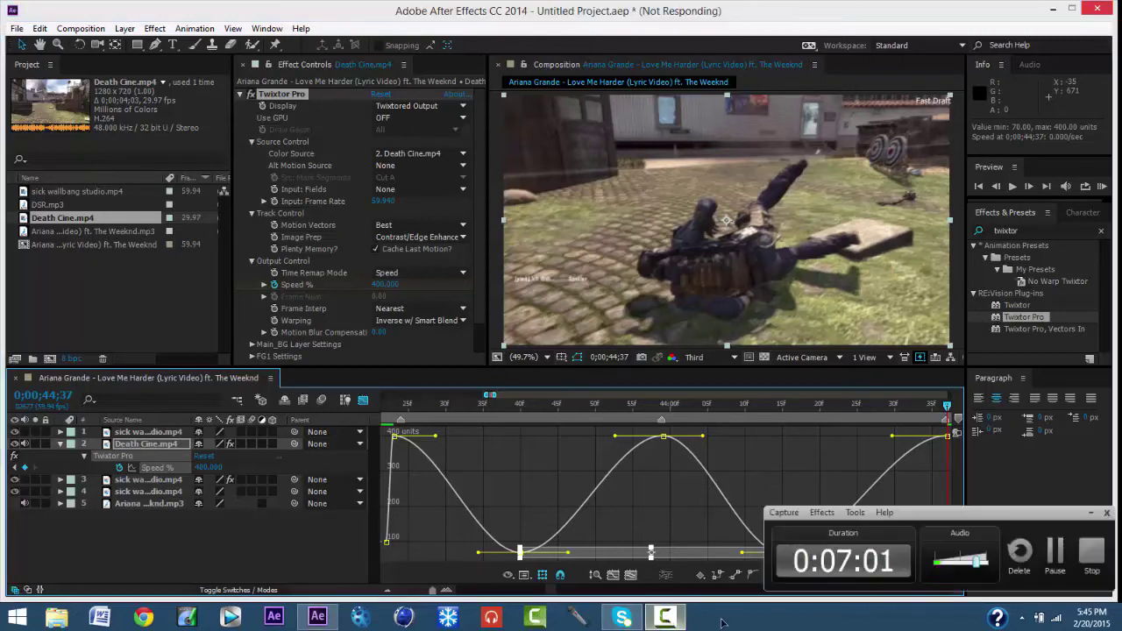
left_click(1052, 552)
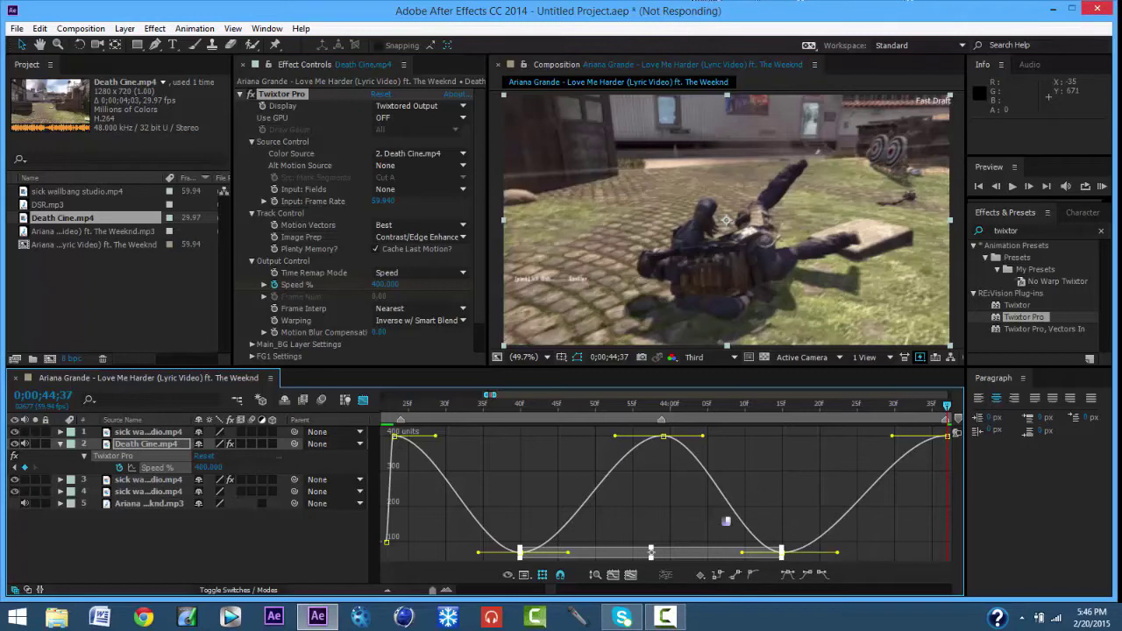
left_click(668, 622)
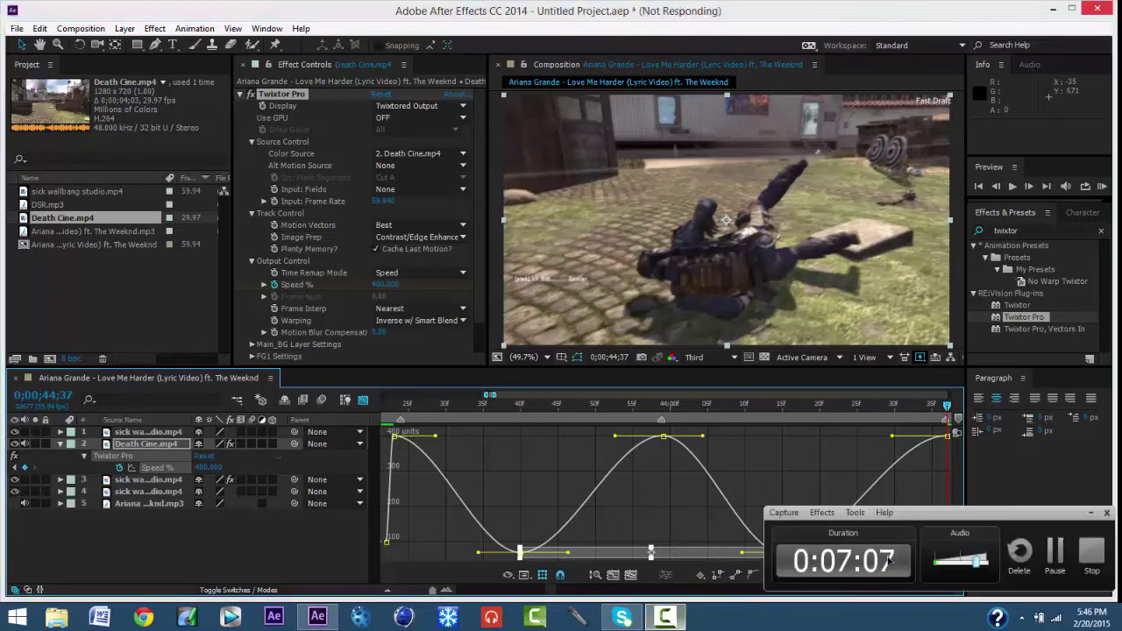
left_click(1051, 557)
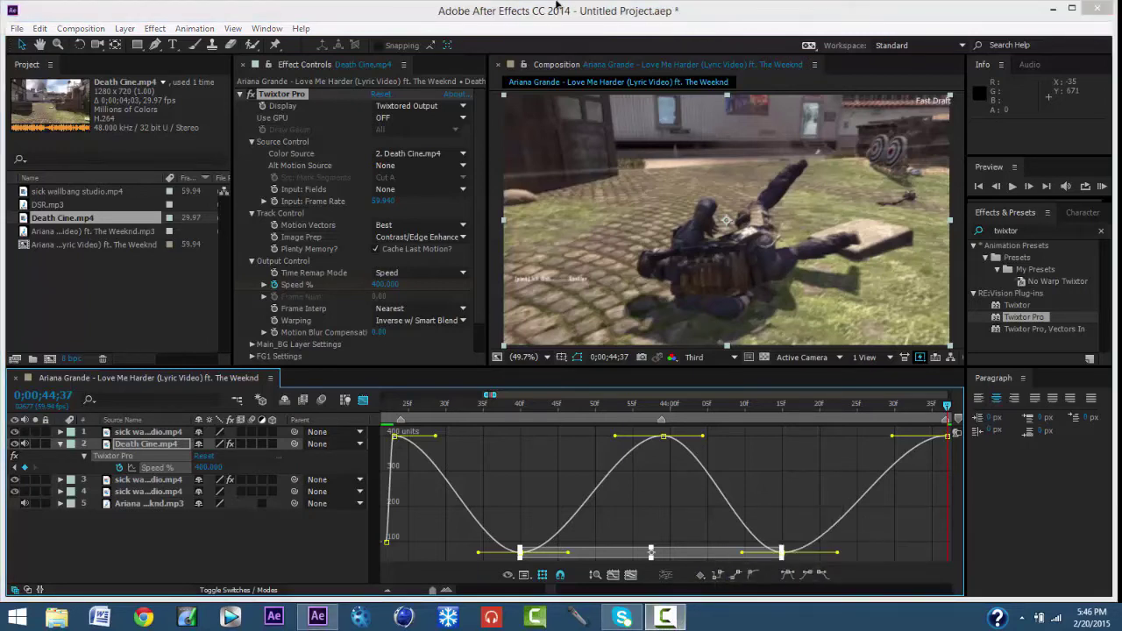
left_click(575, 247)
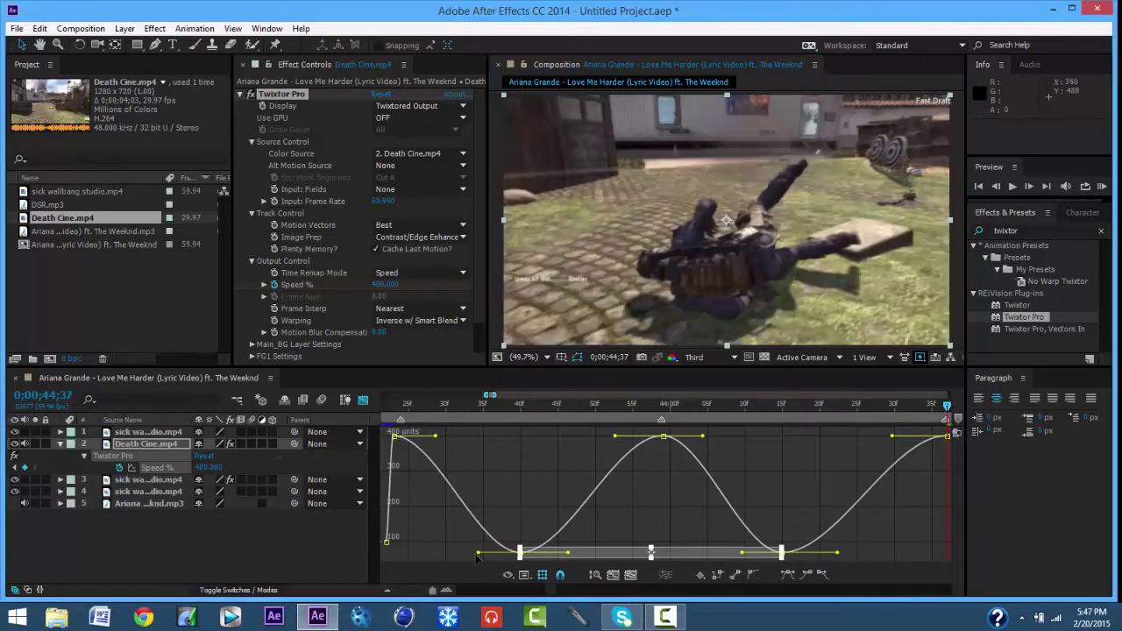
Lengthen the incoming and outgoing easing handles of the two selected 70% keyframes, and return to the layer bar view.
left_click_drag(479, 557, 379, 557)
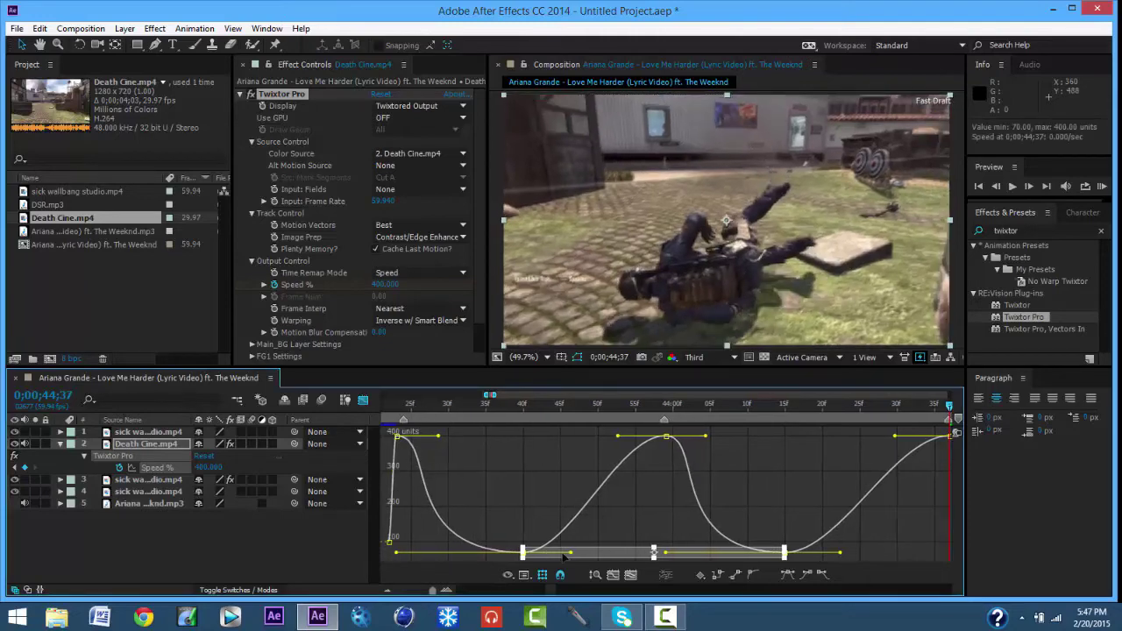
left_click_drag(570, 553, 740, 553)
left_click(363, 399)
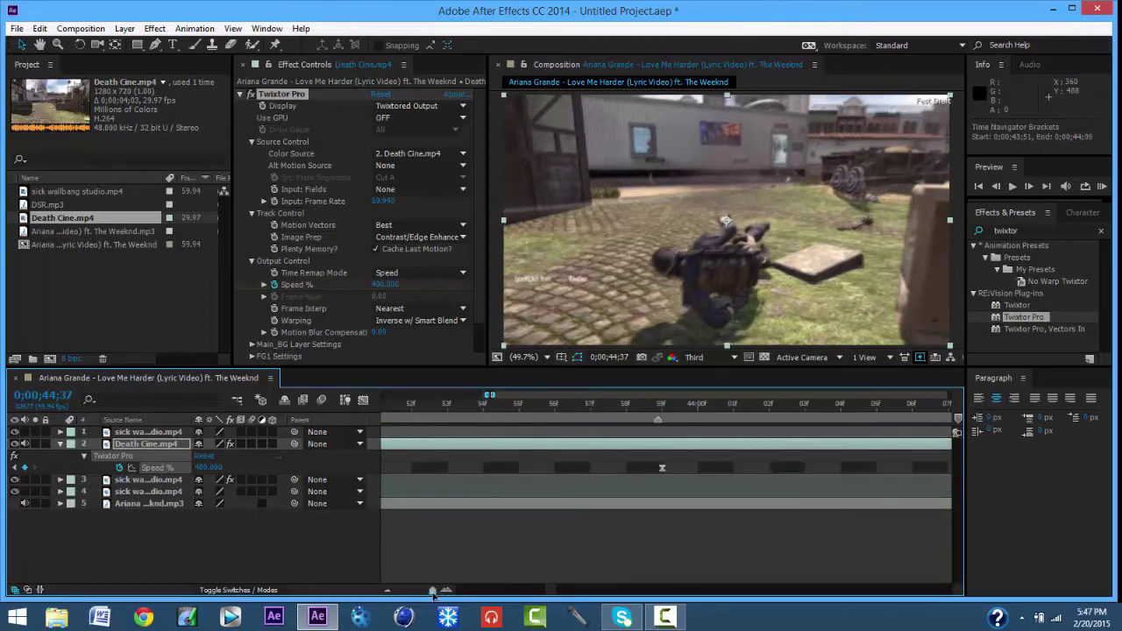
left_click_drag(436, 592, 432, 591)
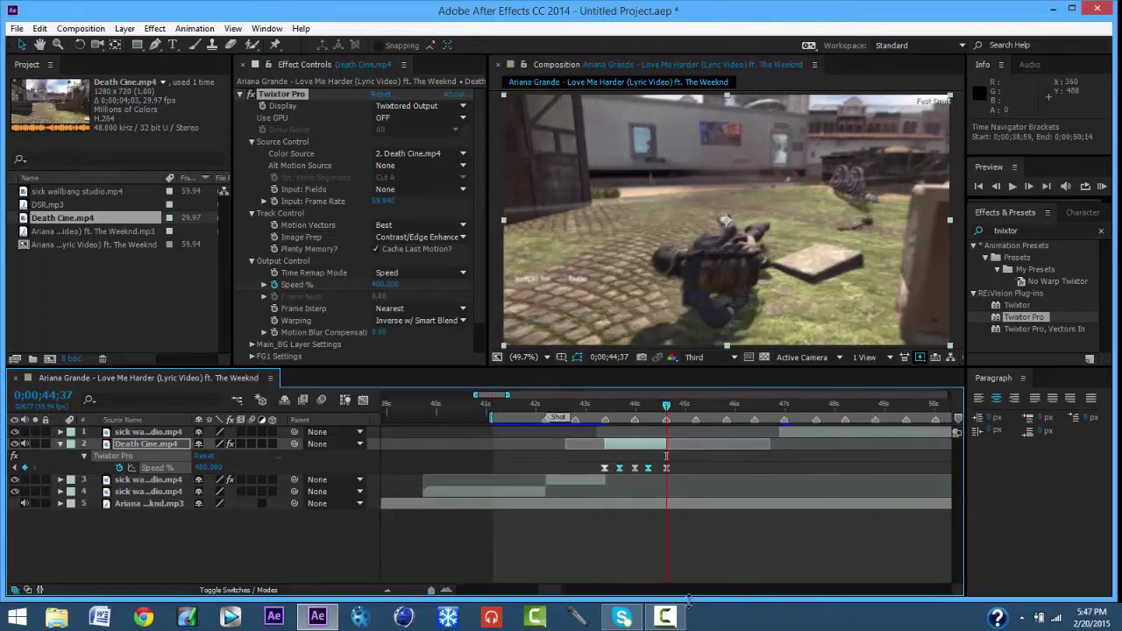
Play a RAM preview of the ramped Death Cine.mp4 section and an audio-only preview of the music that follows it.
left_click(665, 617)
key("KP_0")
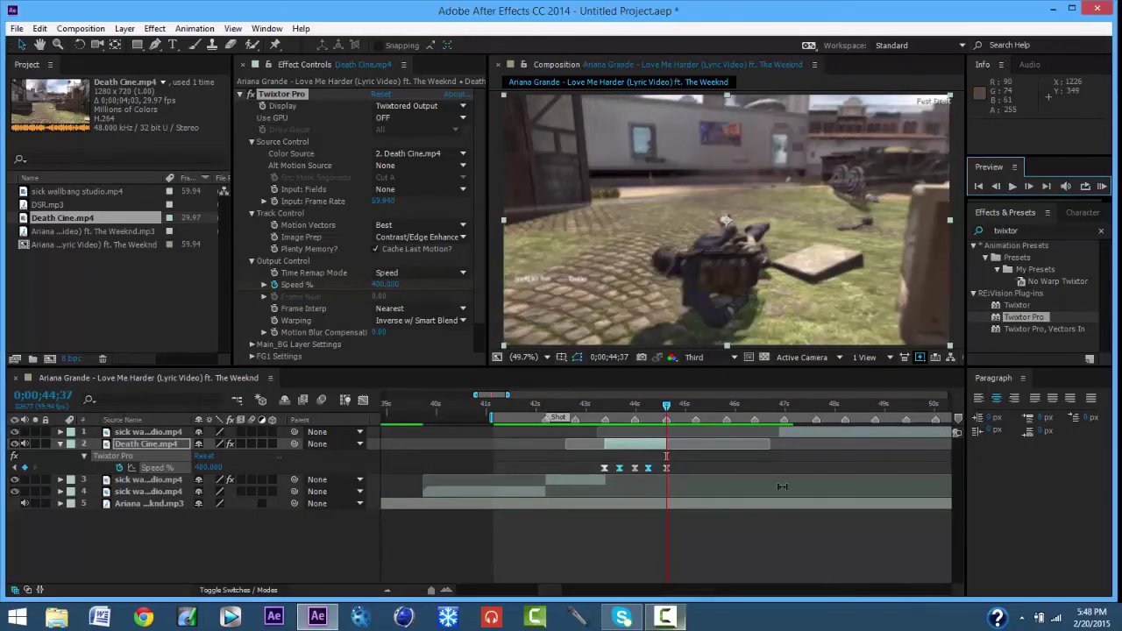
left_click(1102, 187)
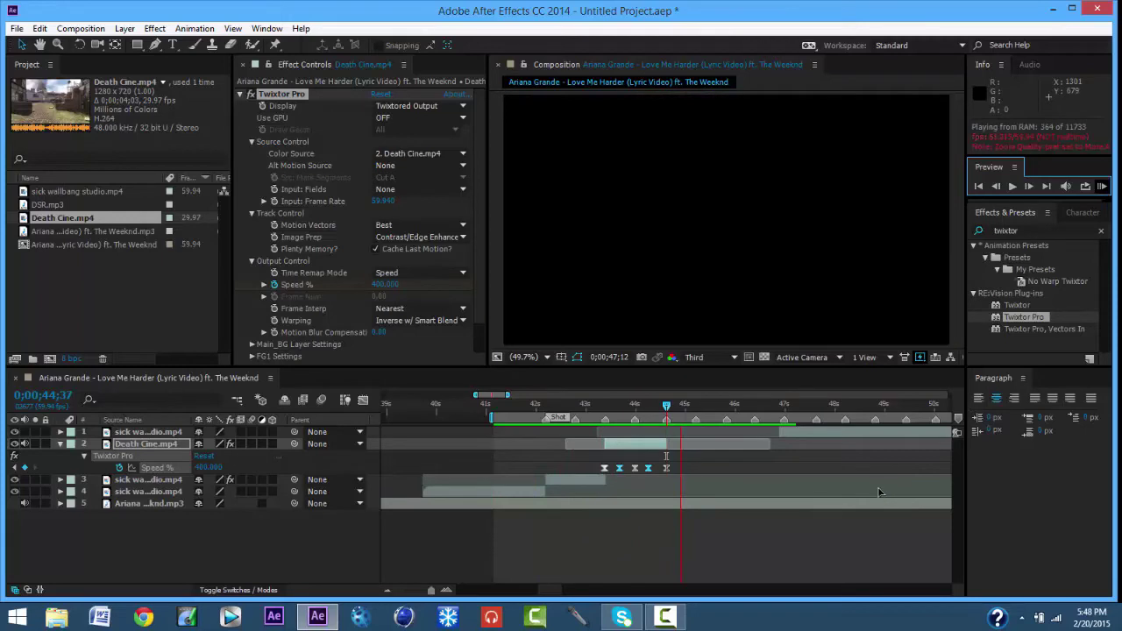
left_click(1103, 187)
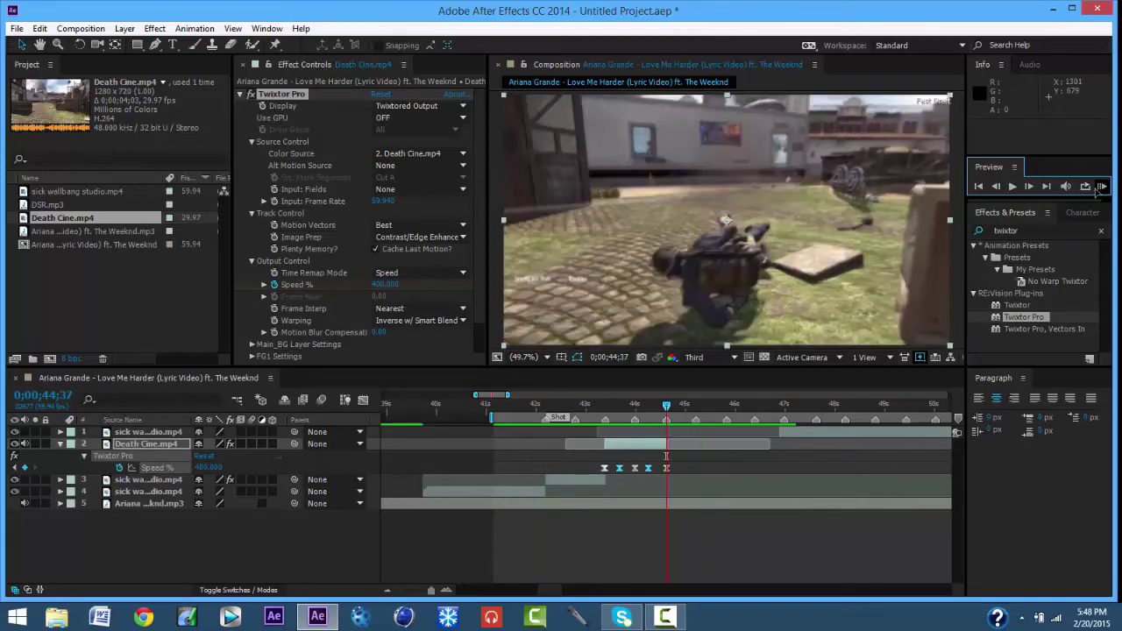
key("ctrl+period")
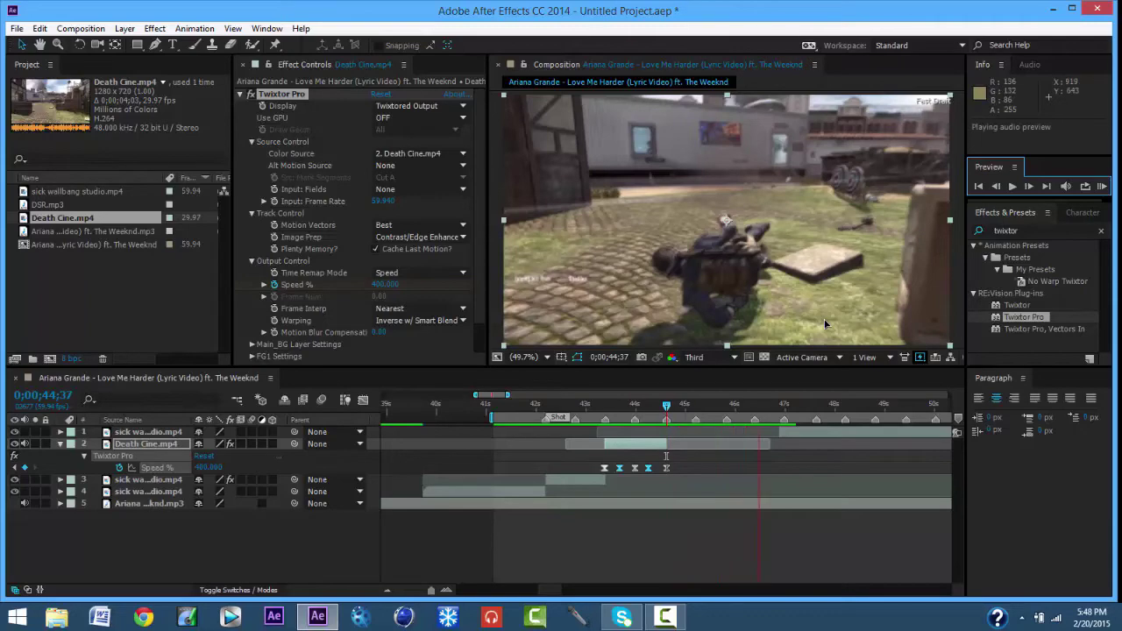
left_click(823, 324)
Add the comment "Shot" to the composition marker at 0;00;46;58.
left_click(786, 404)
right_click(783, 420)
left_click(803, 426)
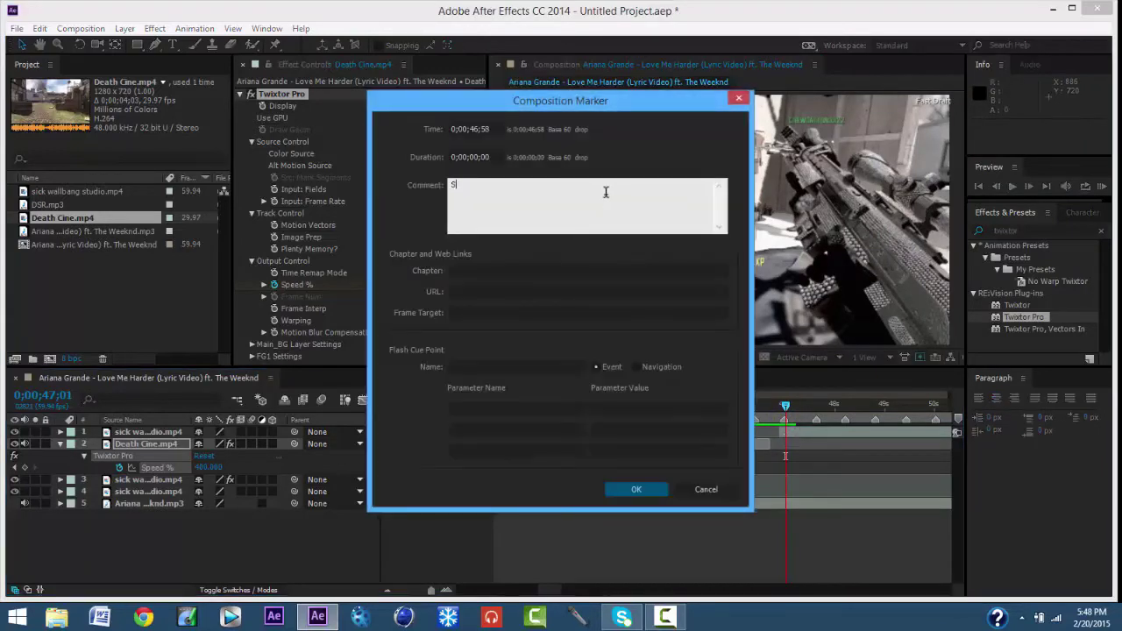
type("Shot")
left_click(636, 489)
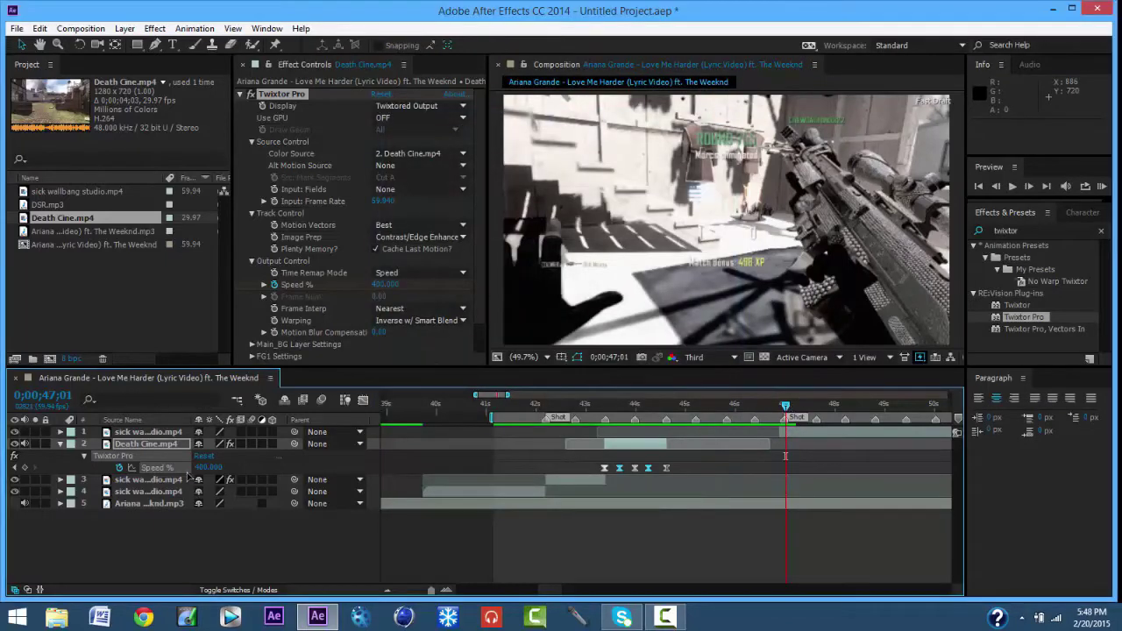
Slide the topmost sick wallbang studio.mp4 layer earlier, to start at 0;00;34;34, so the killcam's gunshot lands on the second Shot marker.
left_click(59, 443)
left_click_drag(785, 407, 783, 406)
left_click(670, 616)
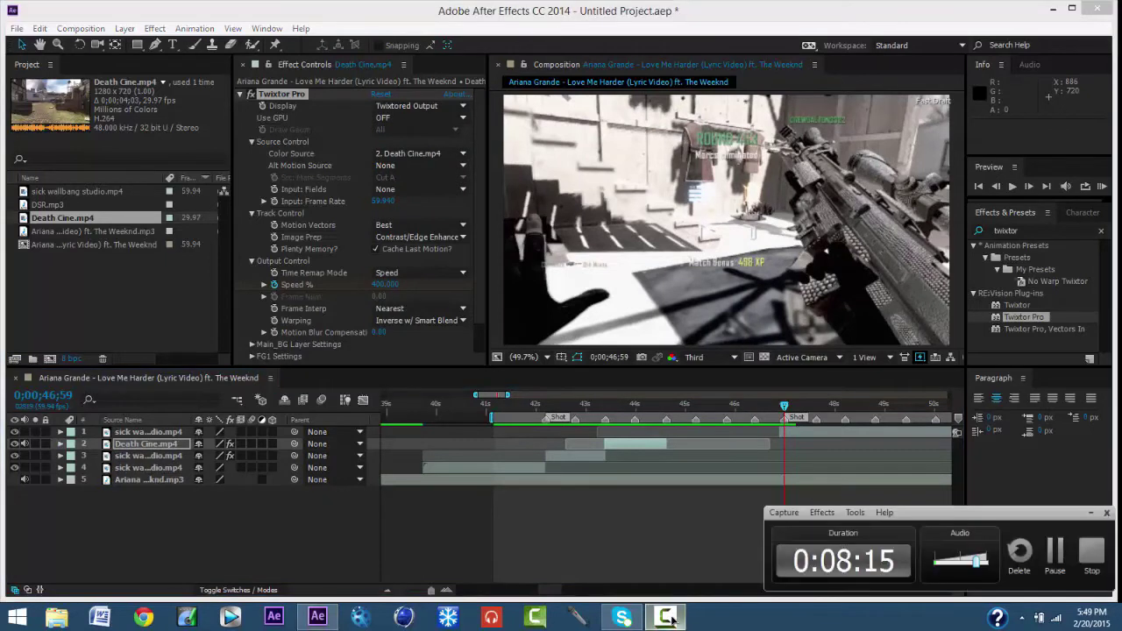
left_click(672, 617)
left_click_drag(552, 591, 559, 595)
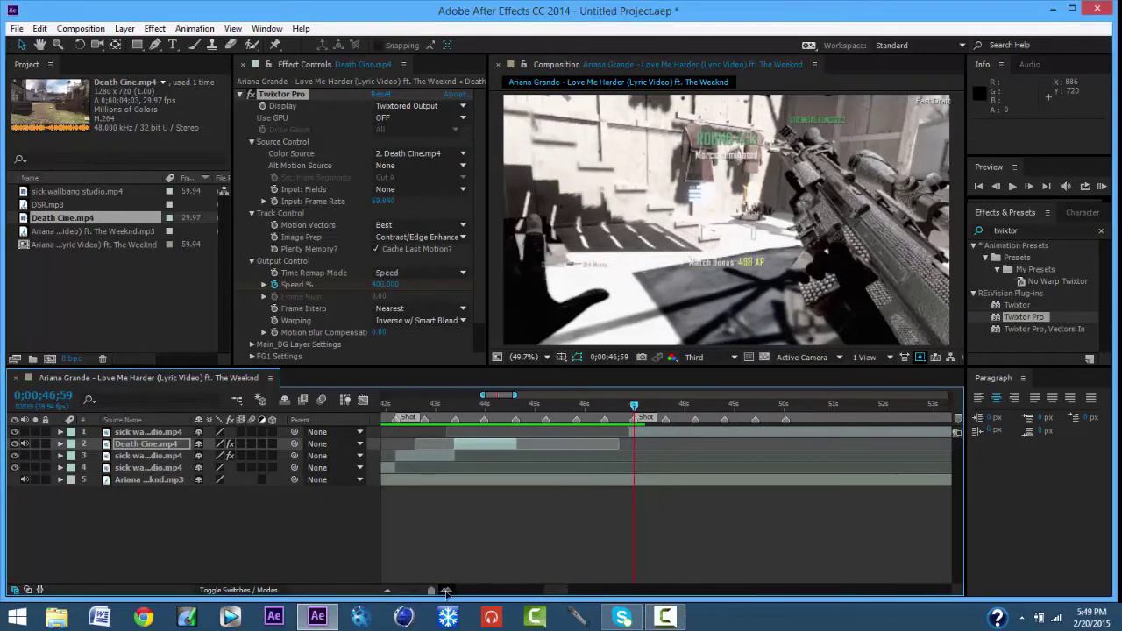
left_click_drag(430, 589, 426, 590)
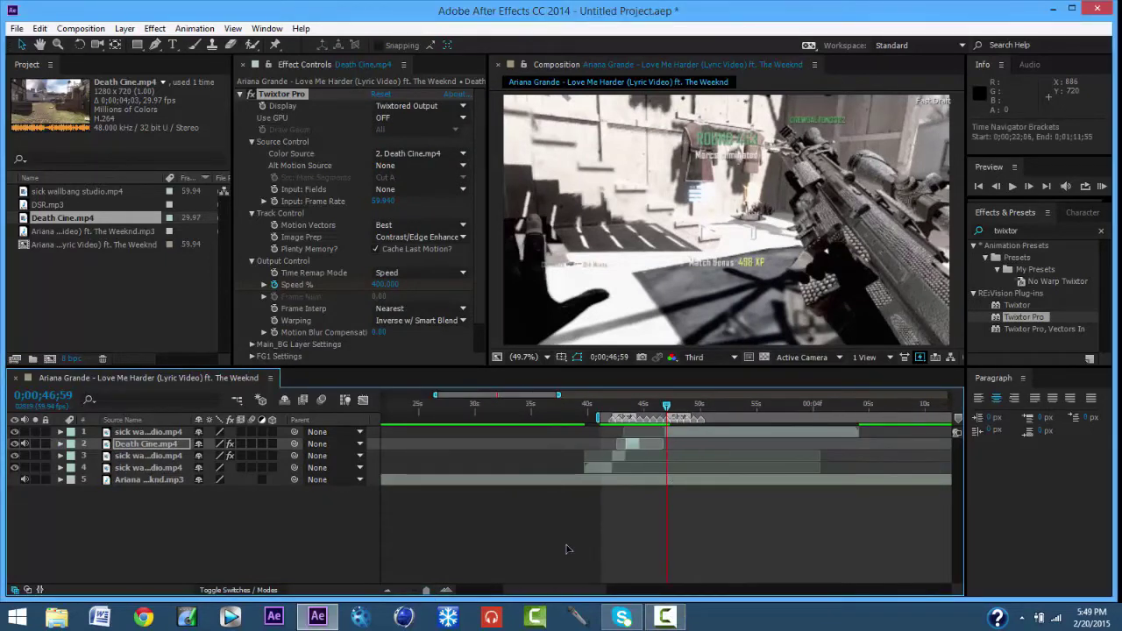
left_click(446, 590)
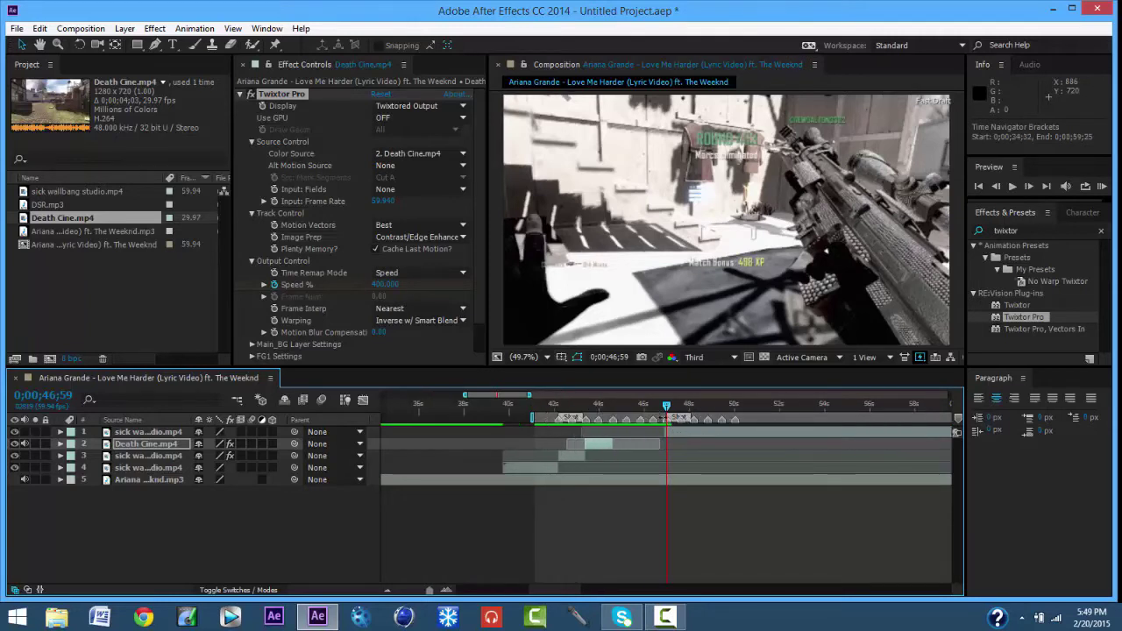
left_click(691, 438)
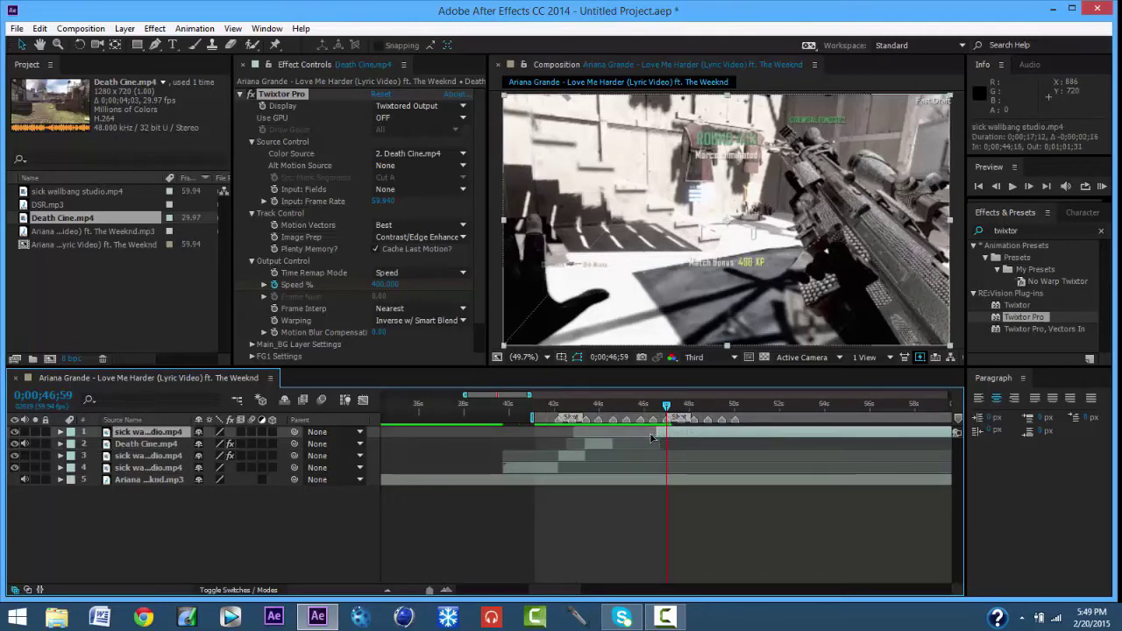
left_click_drag(652, 438, 617, 437)
left_click_drag(706, 435, 672, 434)
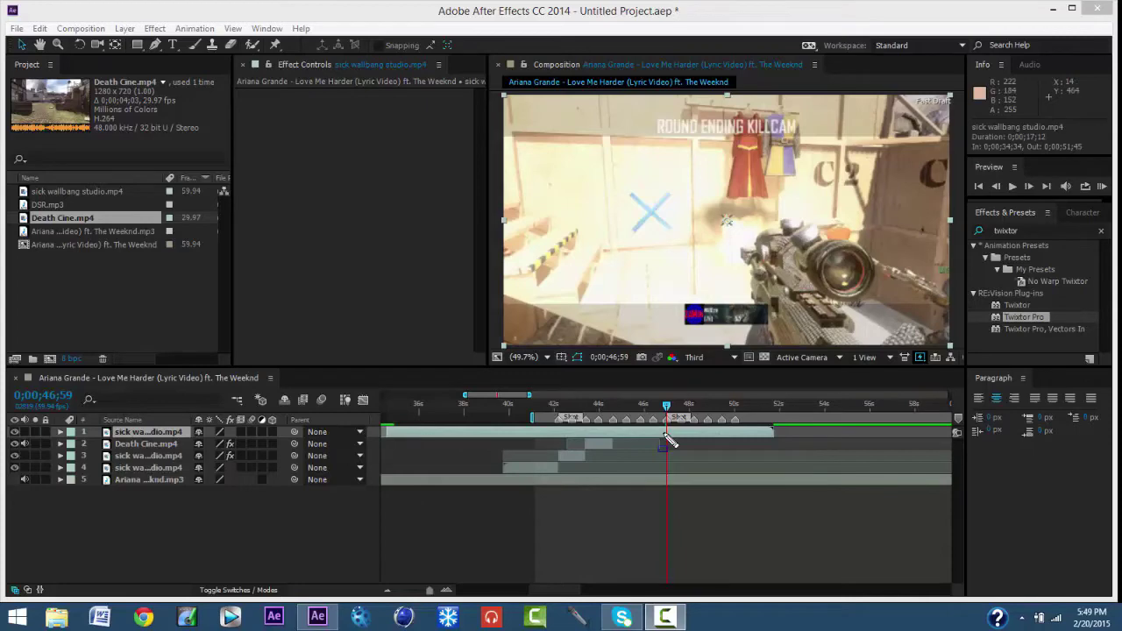
Split the topmost sick wallbang studio.mp4 layer at 0;00;46;59.
key("alt+e")
key("Down")
key("Down")
key("Down")
key("Down")
key("Down")
key("Down")
key("Up")
key("Up")
key("Up")
key("Up")
key("Return")
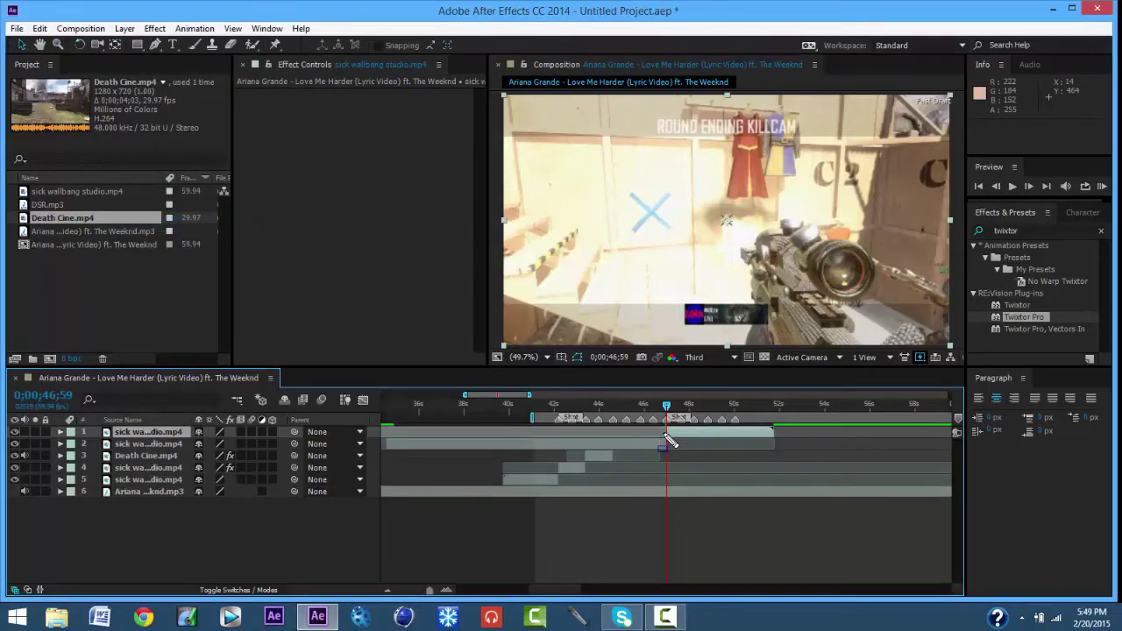
Trim the start of the split clip's earlier part to the end of the Death Cine.mp4 layer at 0;00;44;37.
key("ctrl+Down")
key("ctrl+Down")
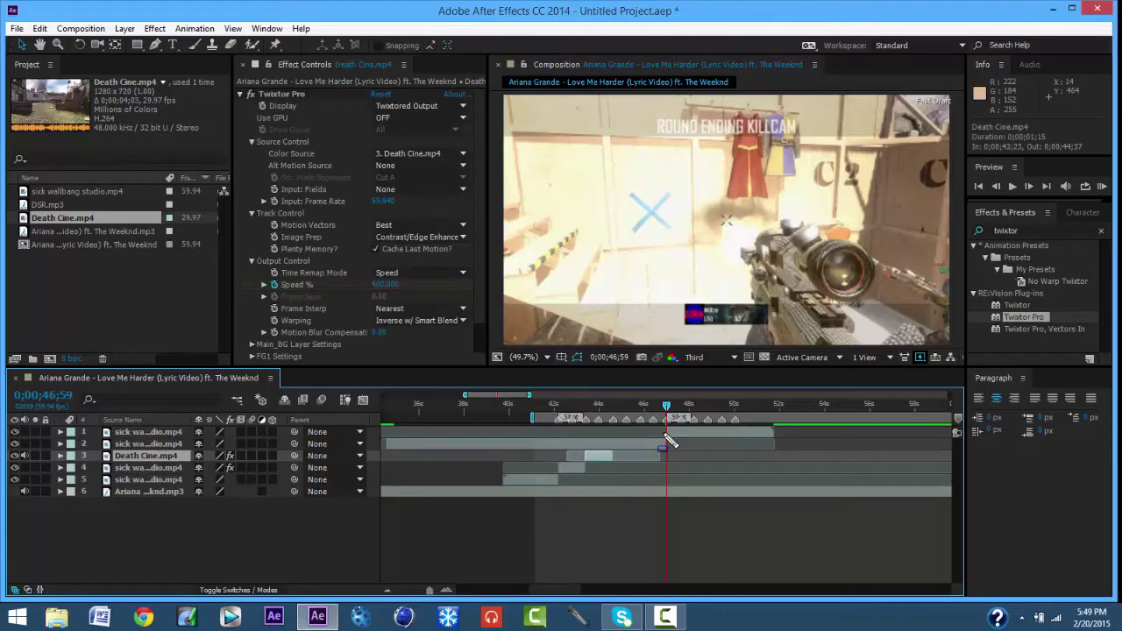
key("o")
key("ctrl+Up")
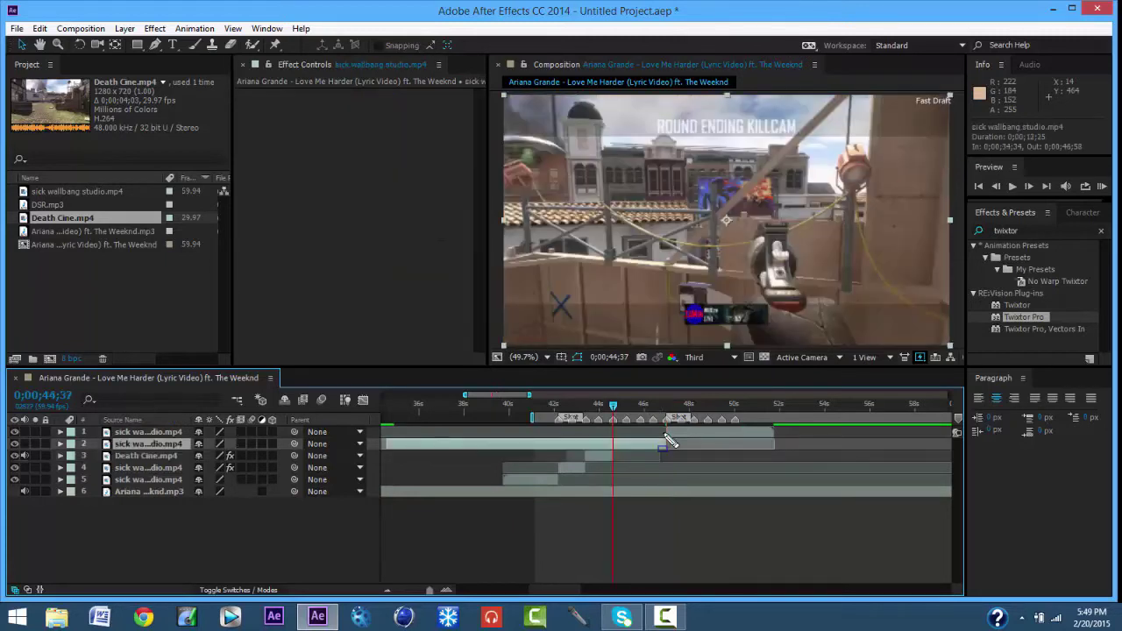
key("alt+bracketleft")
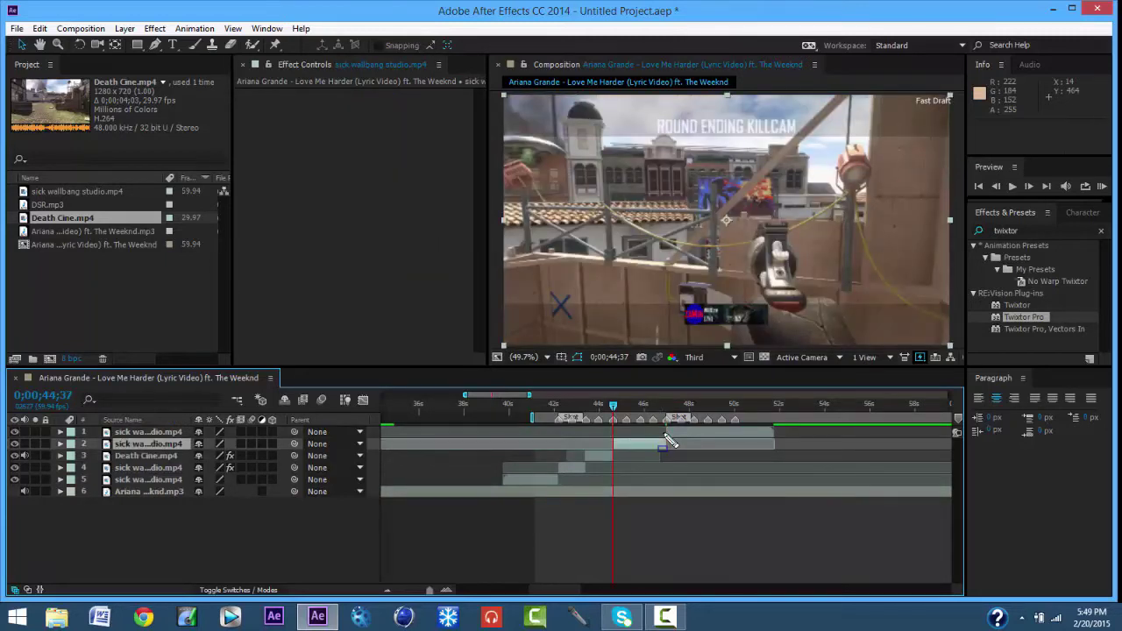
left_click(666, 440)
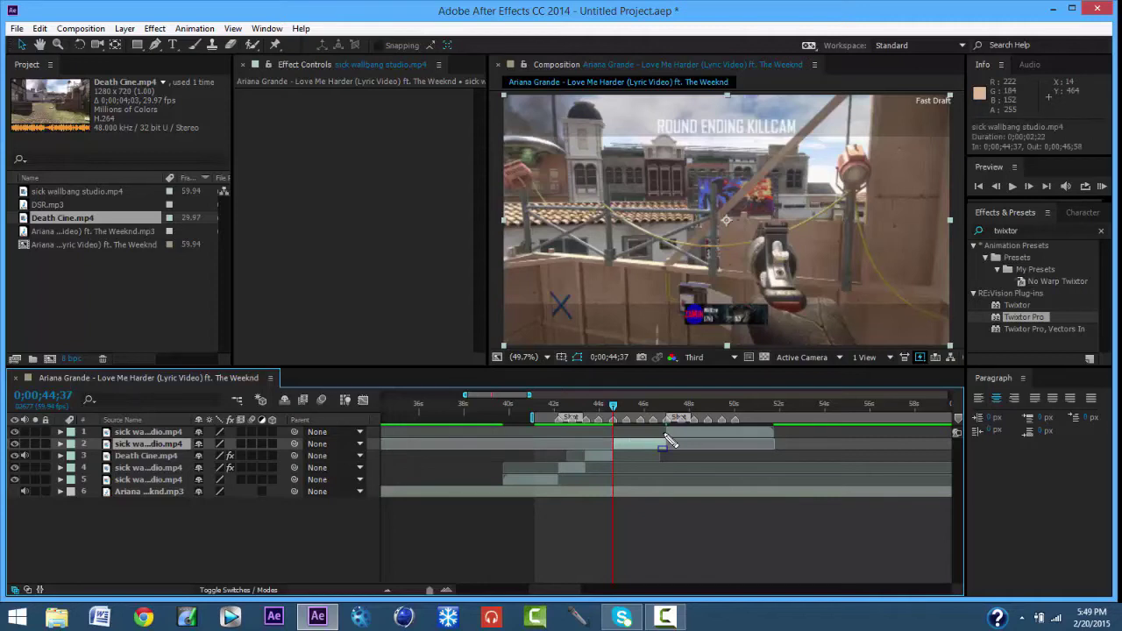
Apply Twixtor Pro to the trimmed sick wallbang studio.mp4 layer and set its input frame rate to 59.94.
key("ctrl+alt+shift+e")
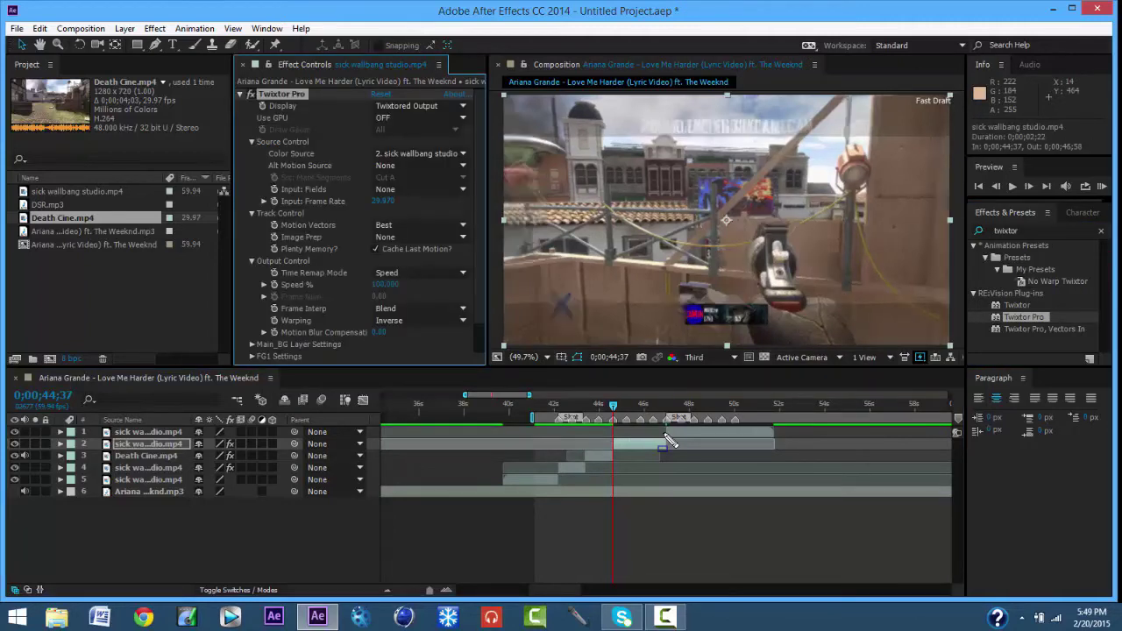
type("59.94")
key("Return")
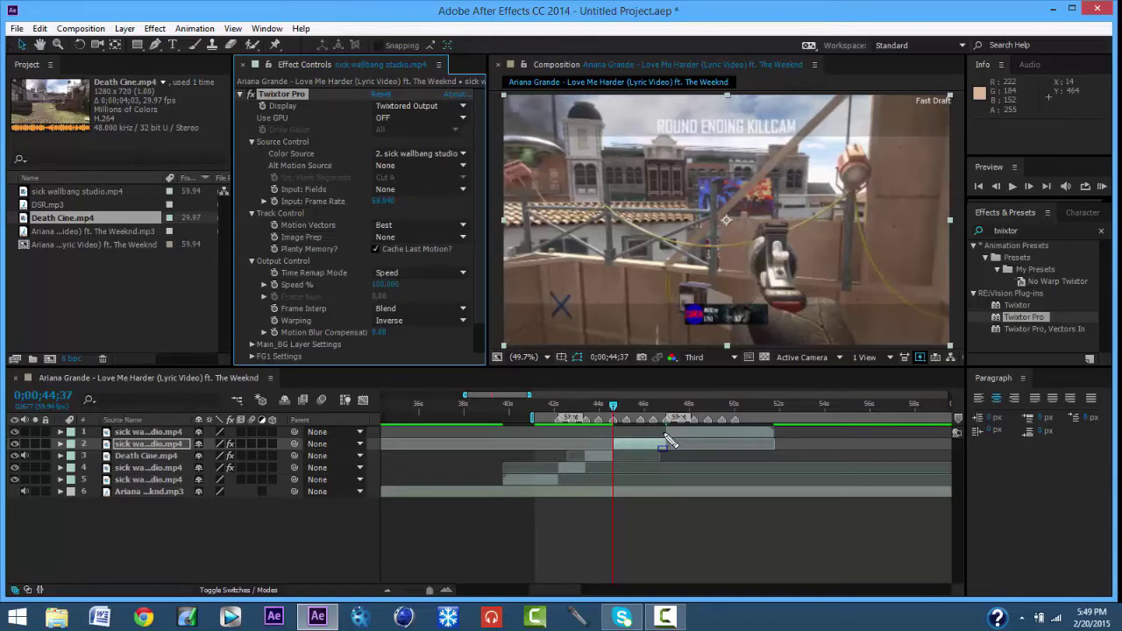
Set Twixtor Pro's Image Prep to Contrast/Edge Enhance, Frame Interp to Nearest and Warping to Inverse w/ Smart Blend.
left_click(419, 237)
left_click(445, 268)
left_click(419, 308)
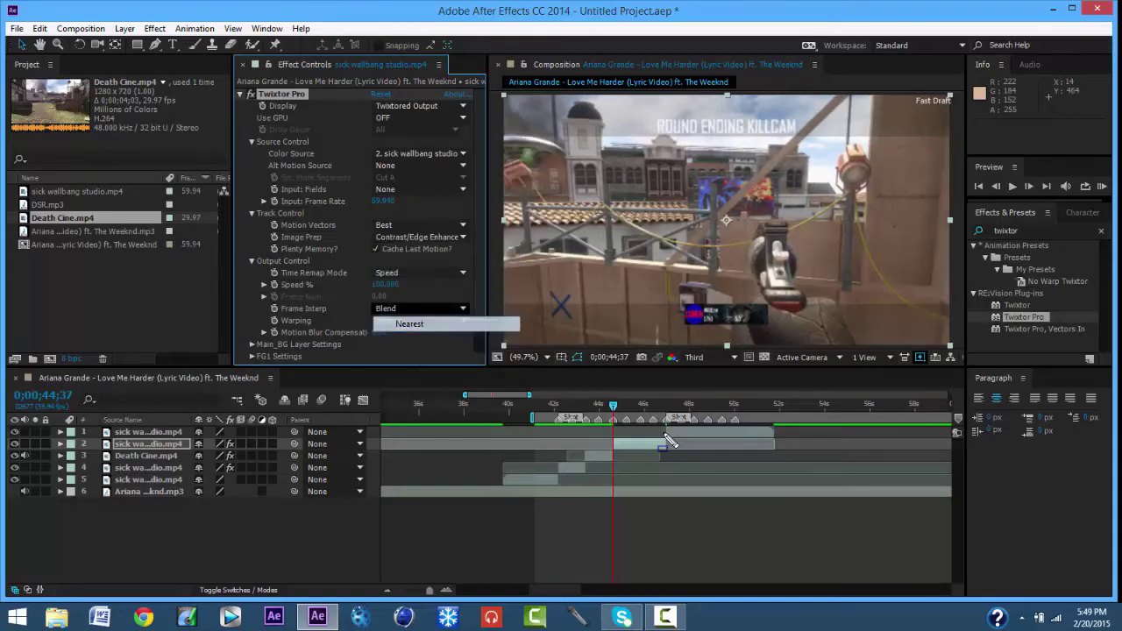
left_click(419, 323)
left_click(419, 320)
left_click(429, 351)
Start keyframing Speed % on the killcam layer at 100 at 0;00;44;36, and add a keyframe of 400 at 0;00;44;37.
key("Page_Up")
left_click(273, 283)
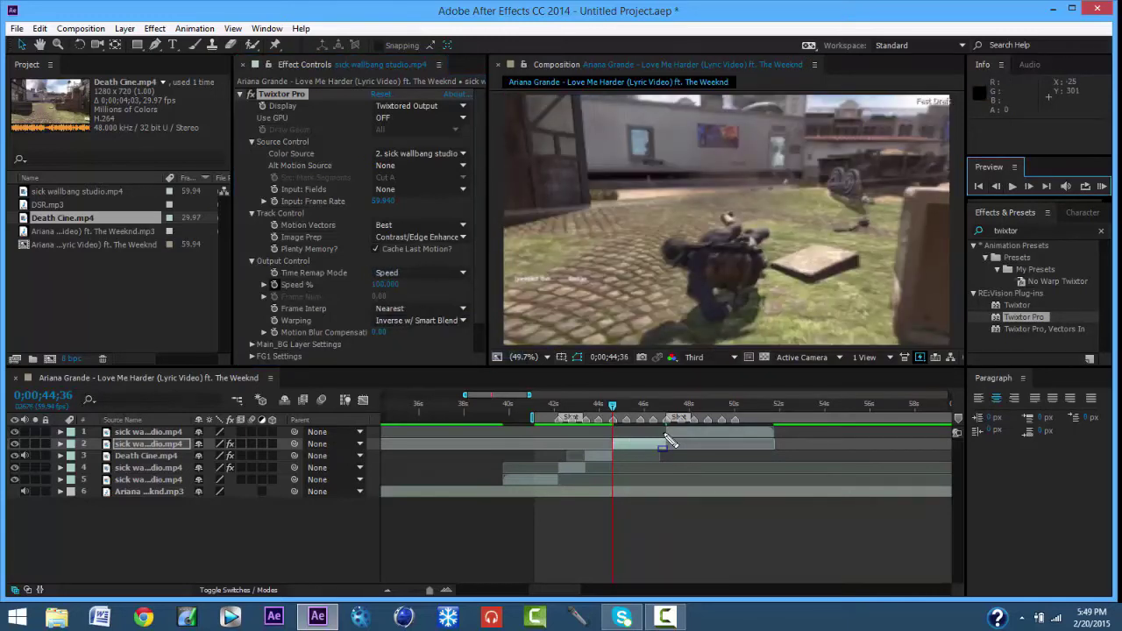
key("u")
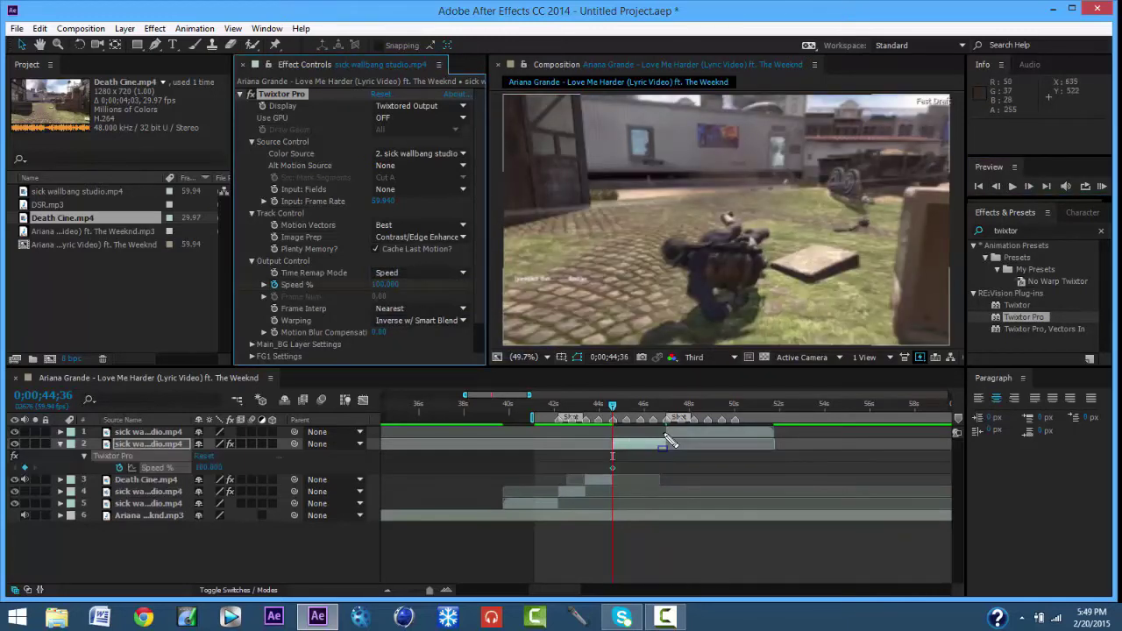
key("Page_Down")
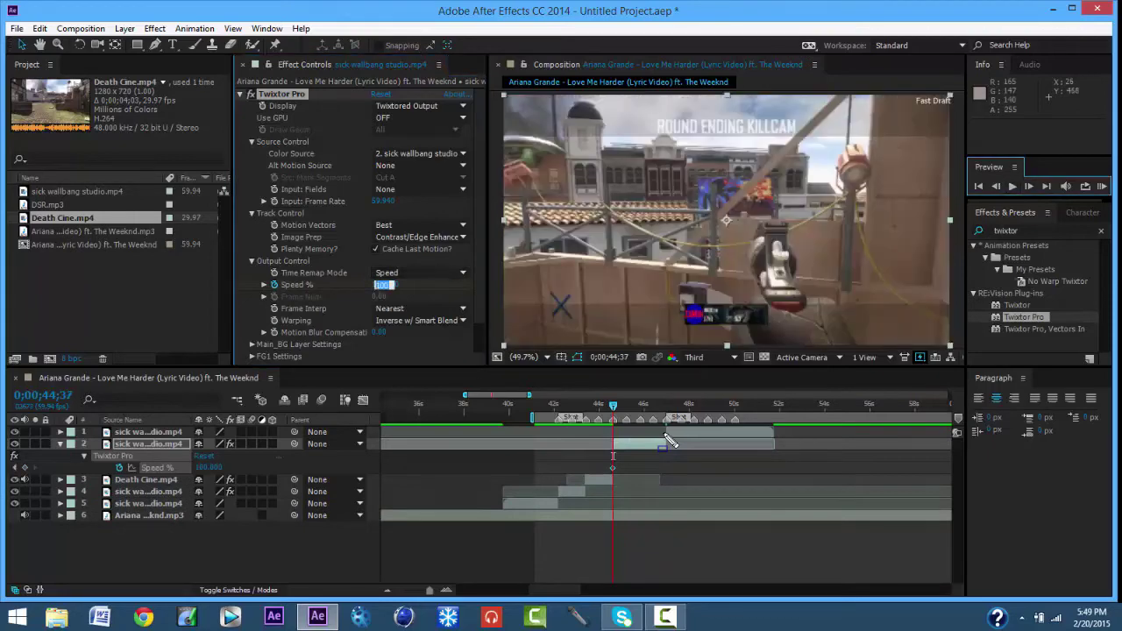
type("400")
key("Return")
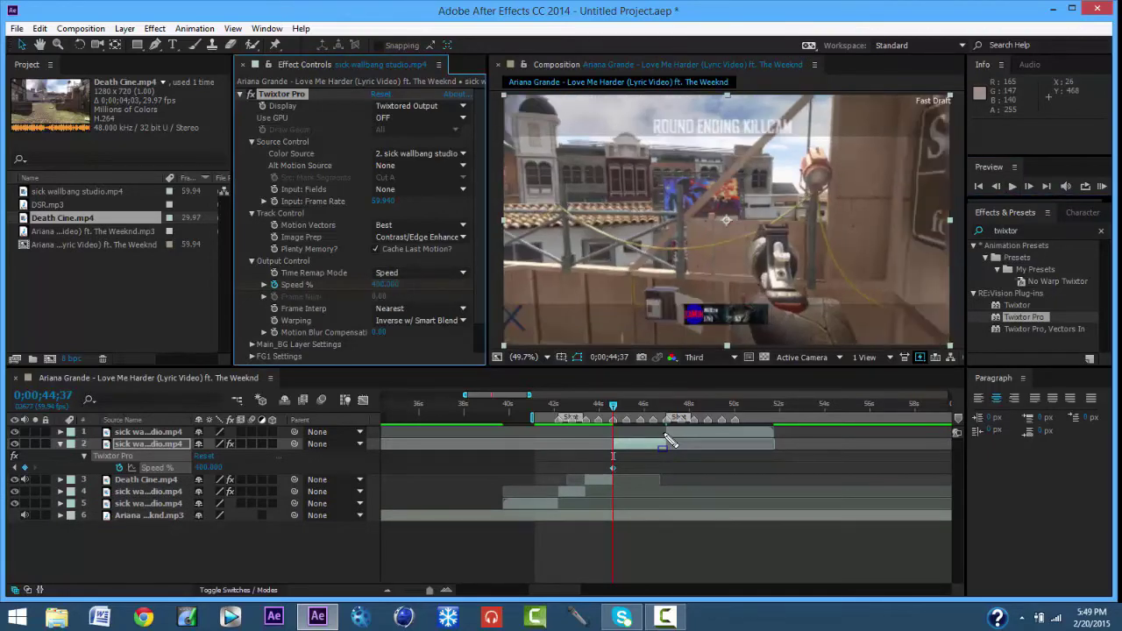
Add a Speed % keyframe of 70 at 0;00;44;54 on the killcam layer.
key("equal")
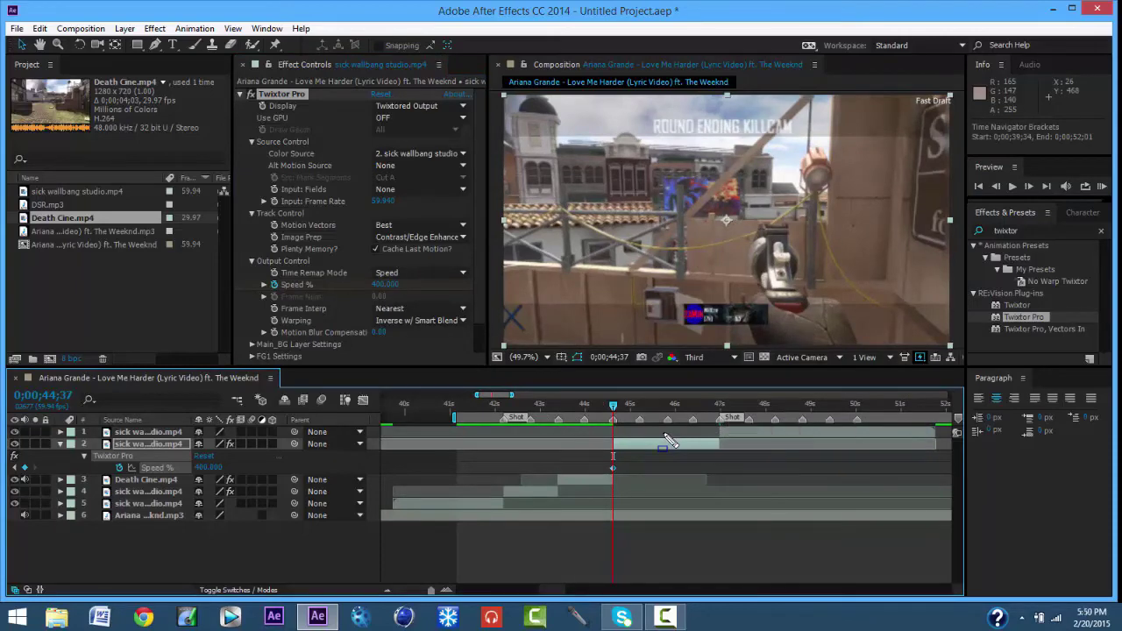
key("space")
key("space")
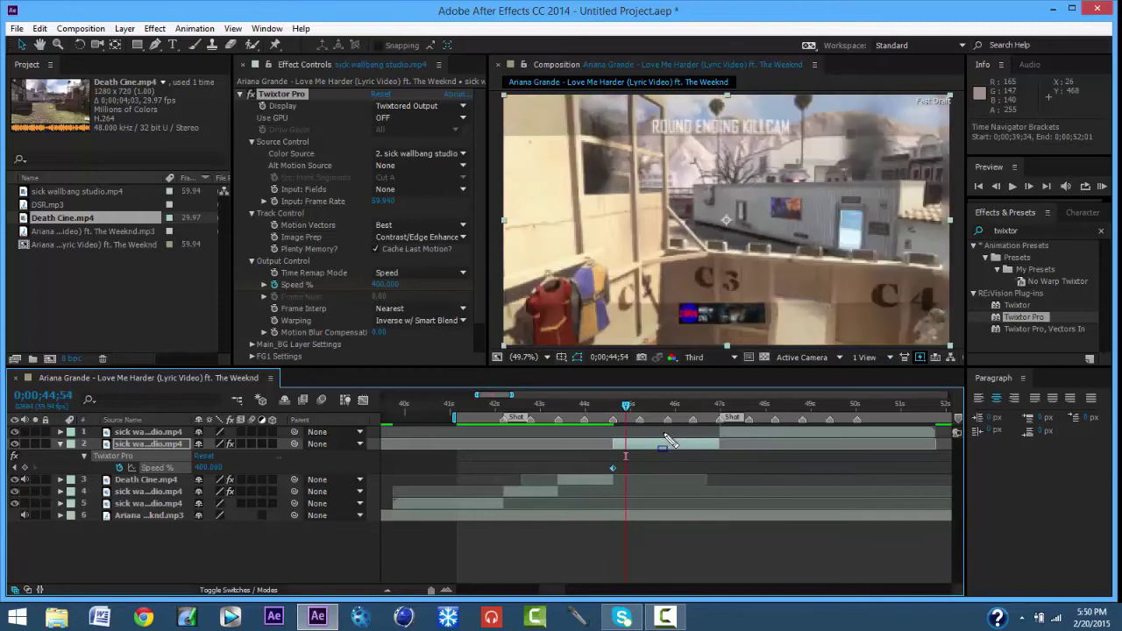
left_click(383, 285)
type("7")
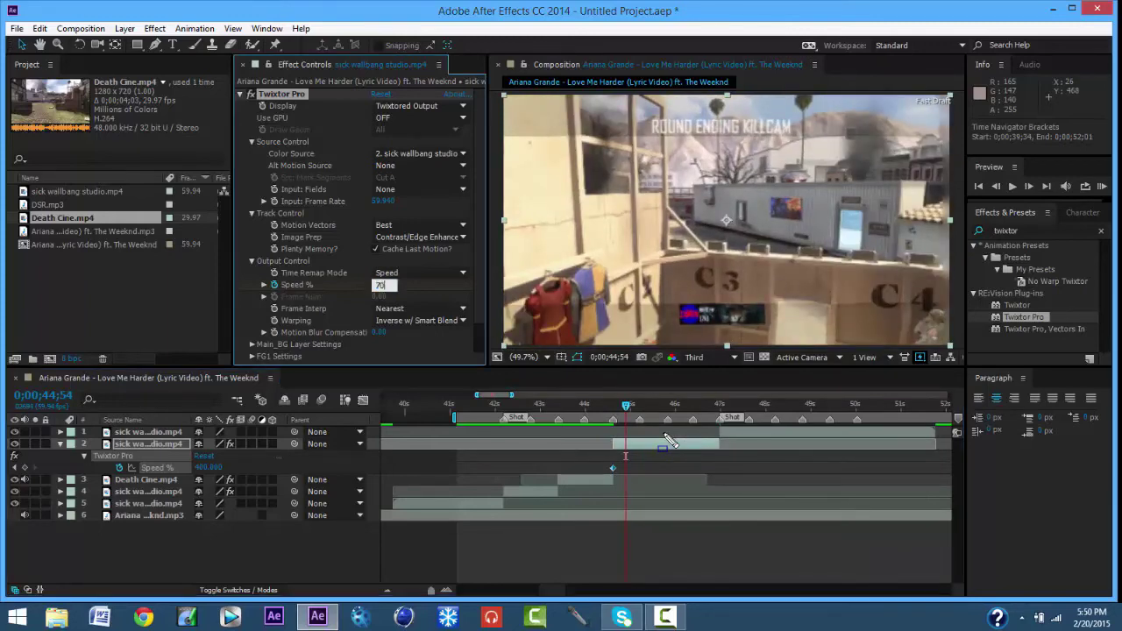
type("0")
key("Return")
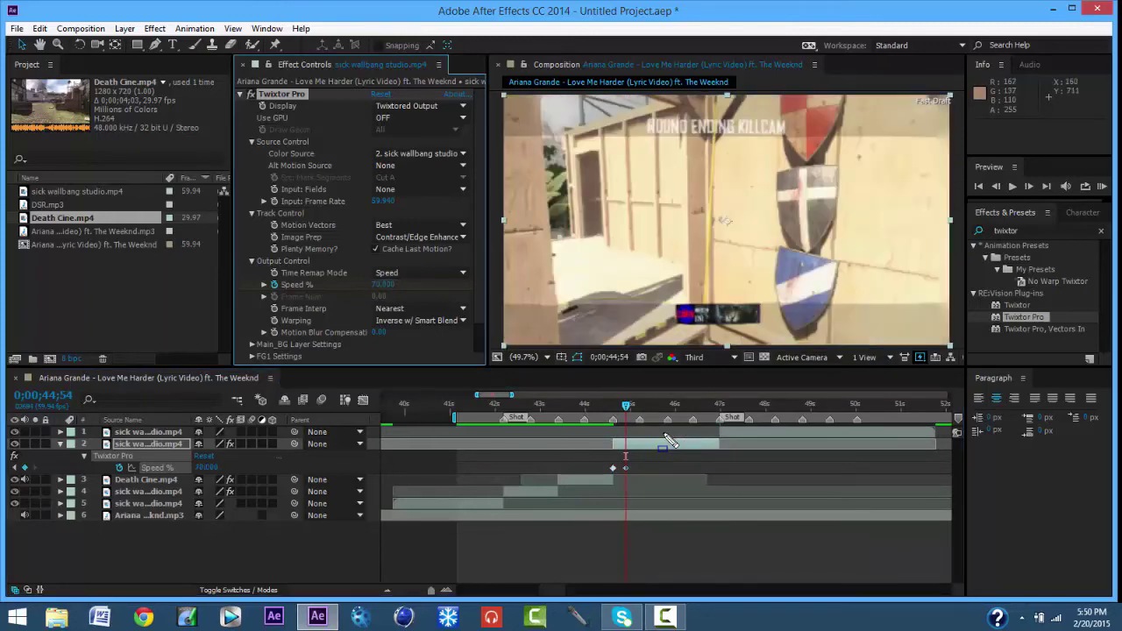
Add Speed % keyframes of 400 at 0;00;45;13 and 70 at 0;00;45;30 on the killcam layer.
left_click(639, 406)
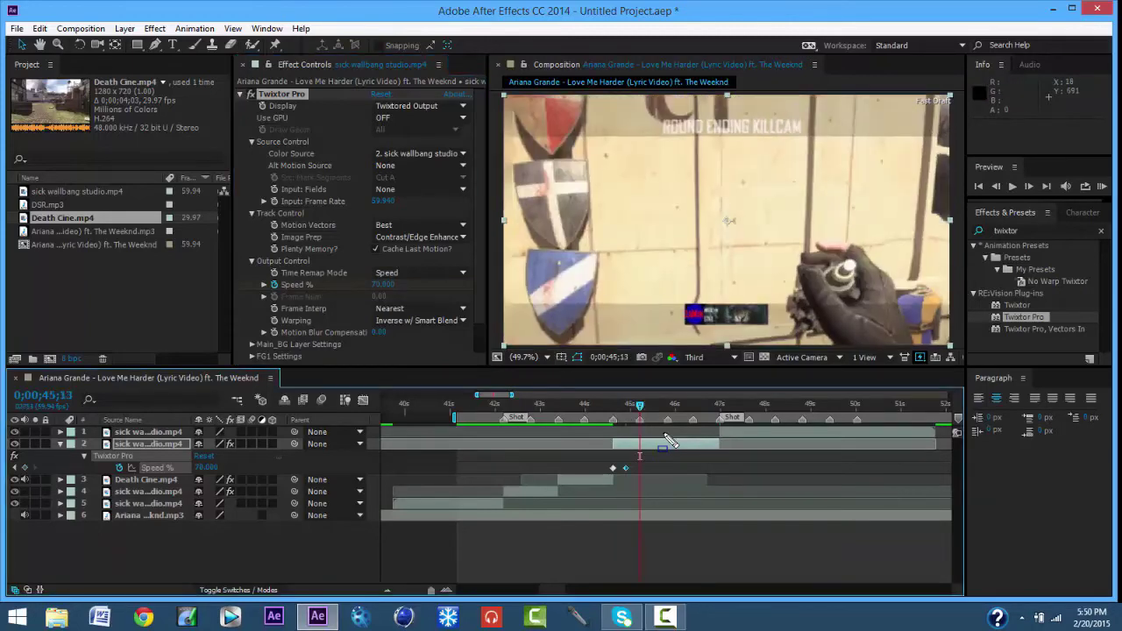
left_click(383, 285)
key("Return")
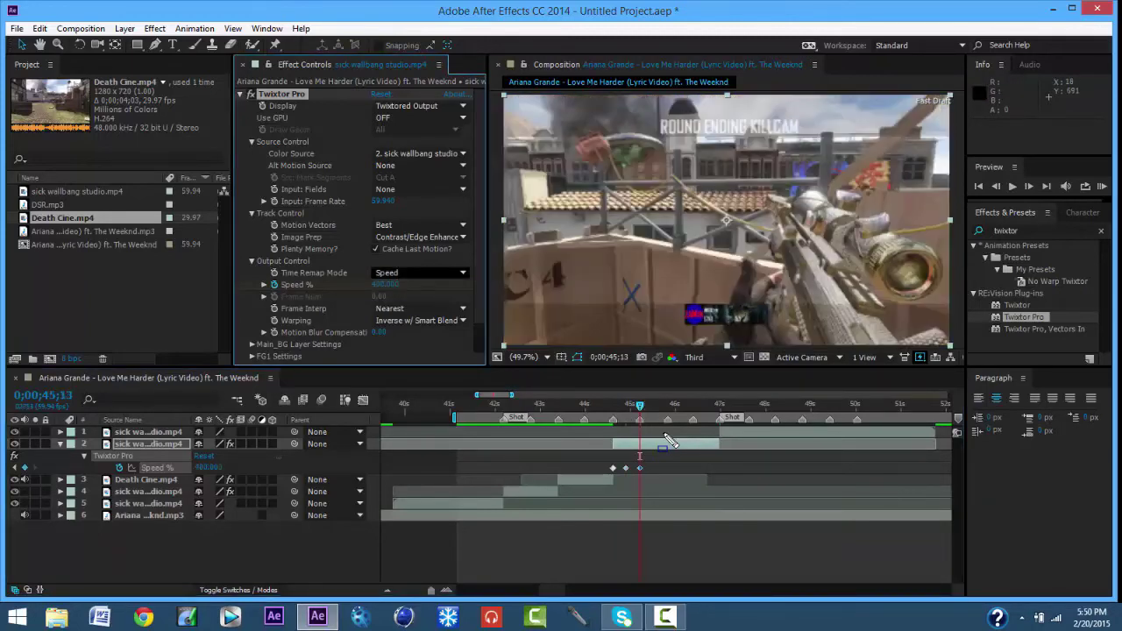
key("space")
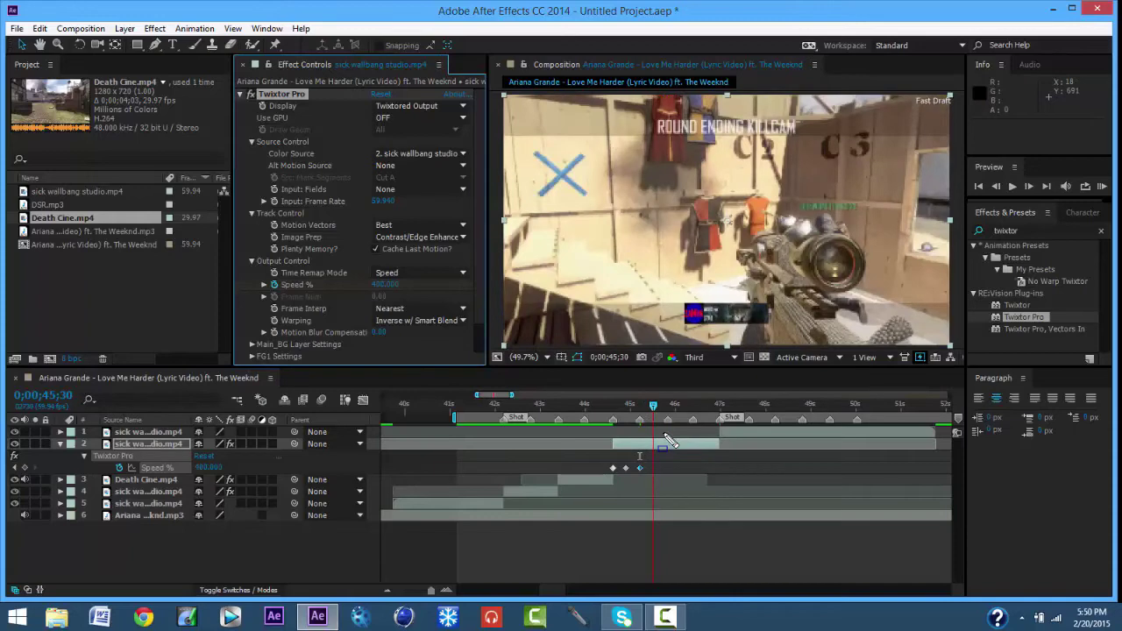
type("70")
key("Return")
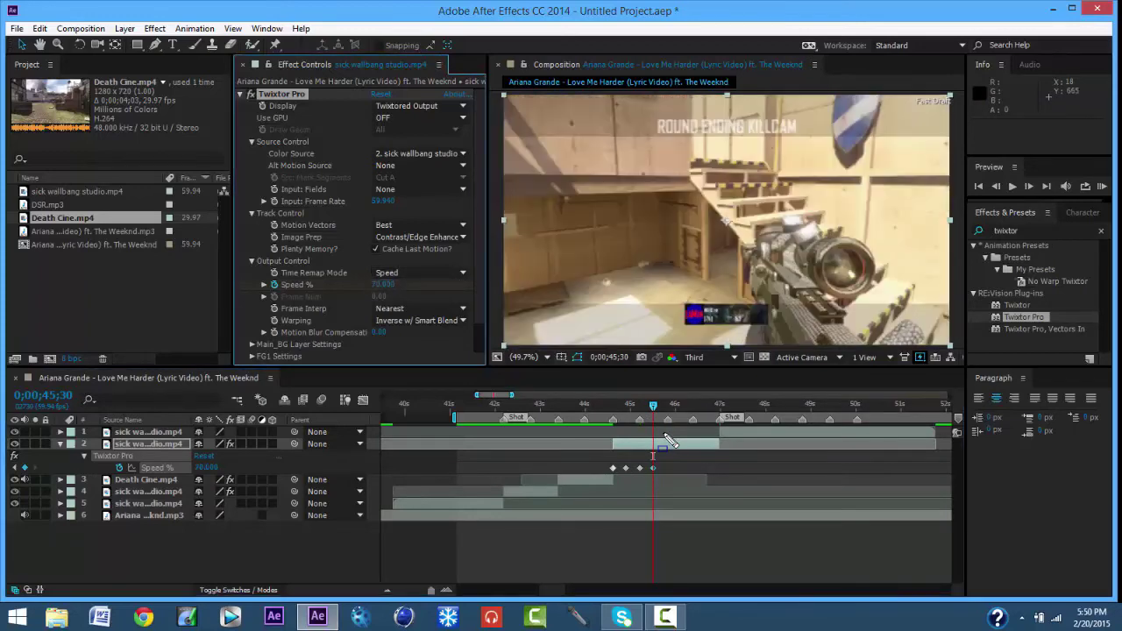
Add Speed % keyframes of 400 at 0;00;45;50 and 70 at 0;00;46;05 on the killcam layer.
key("k")
left_click(382, 284)
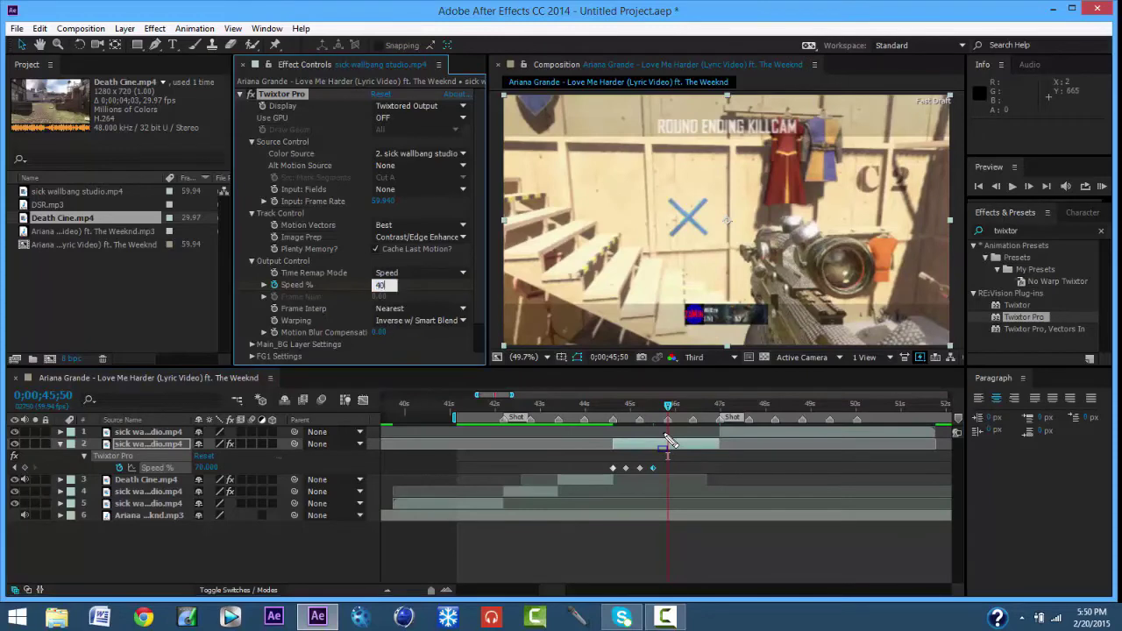
key("Return")
key("Page_Down")
key("Page_Down")
key("Page_Down")
key("Page_Down")
key("Page_Down")
key("Page_Down")
key("Page_Down")
key("Page_Down")
key("Page_Down")
key("Page_Down")
key("Page_Down")
key("Page_Down")
key("Page_Down")
key("Page_Down")
key("Page_Down")
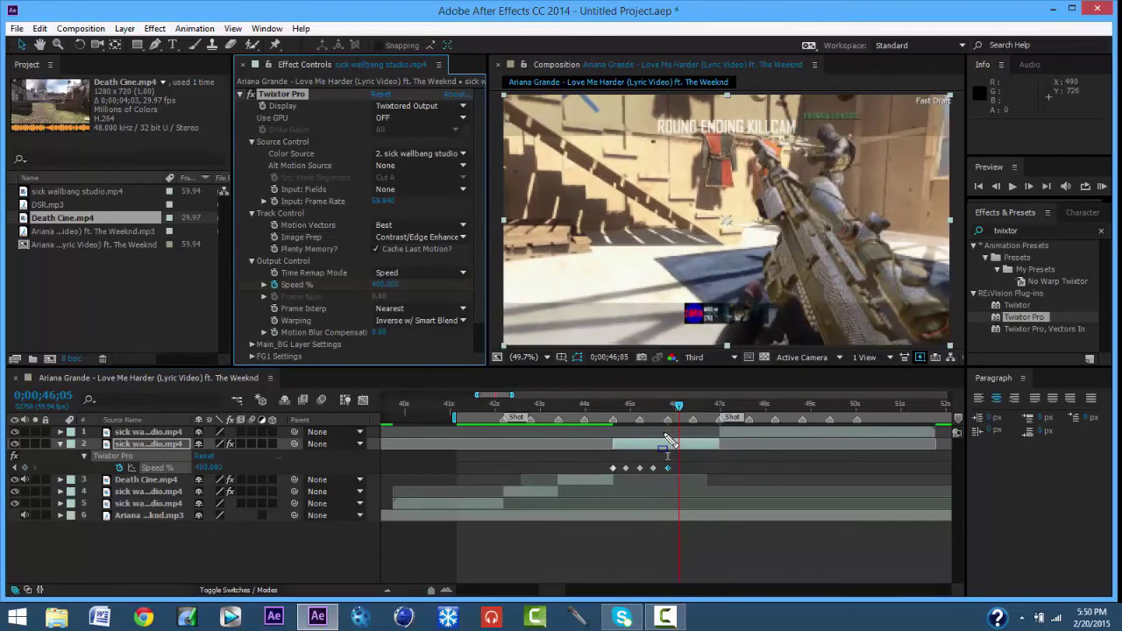
left_click(382, 284)
type("70")
key("Return")
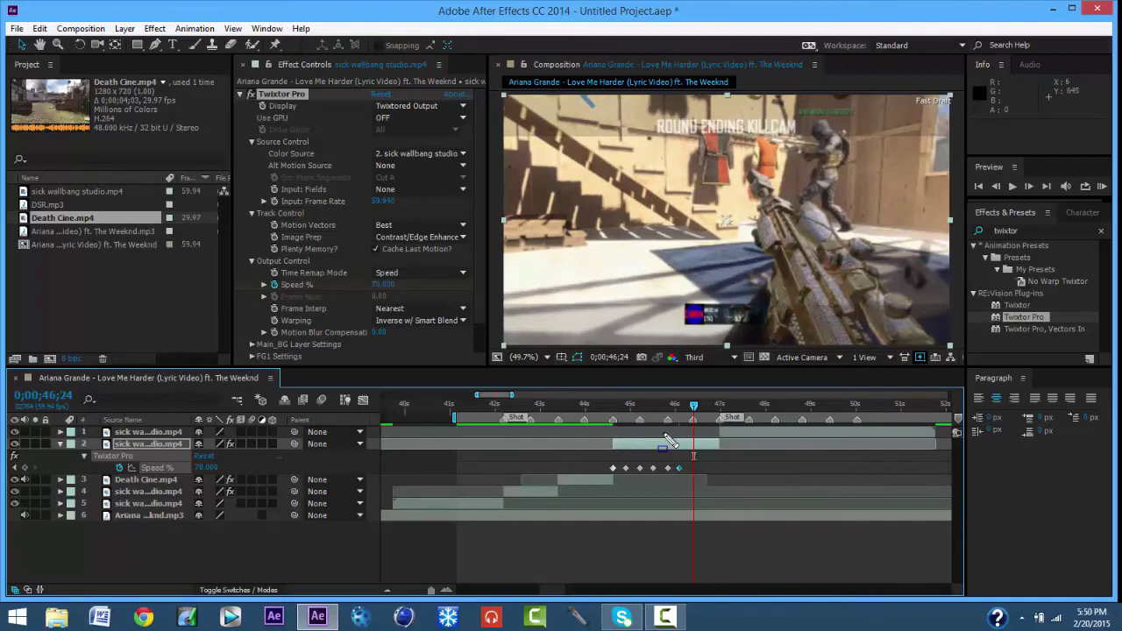
Add Speed % keyframes of 400 at 0;00;46;24 and 70 at 0;00;46;41 on the killcam layer.
key("Tab")
key("Return")
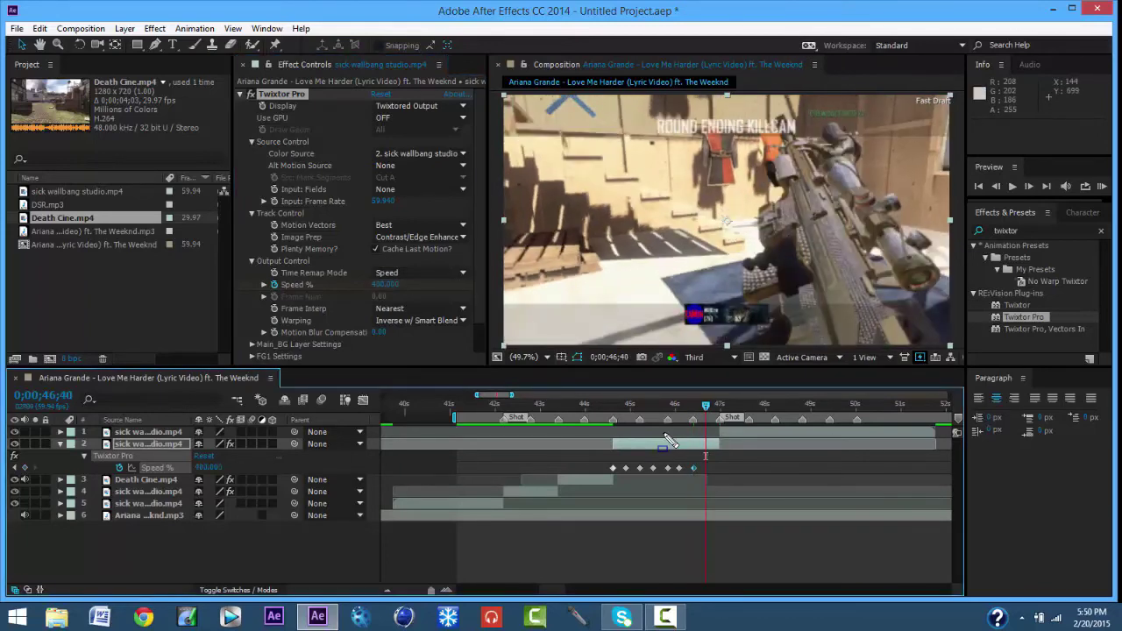
key("Page_Down")
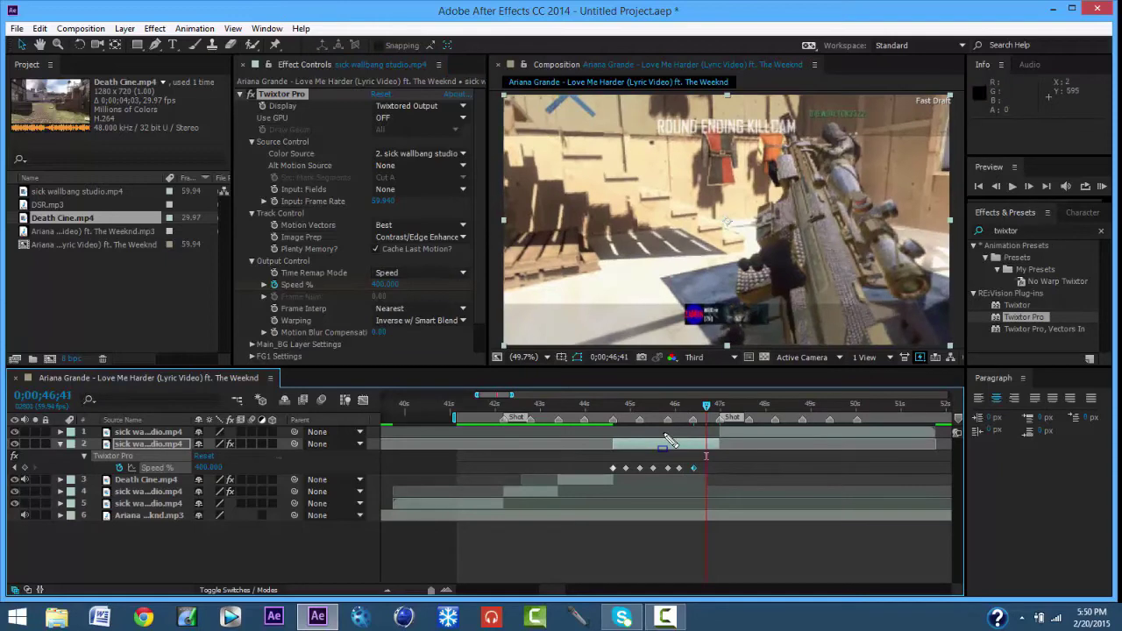
left_click(384, 284)
type("70")
key("Return")
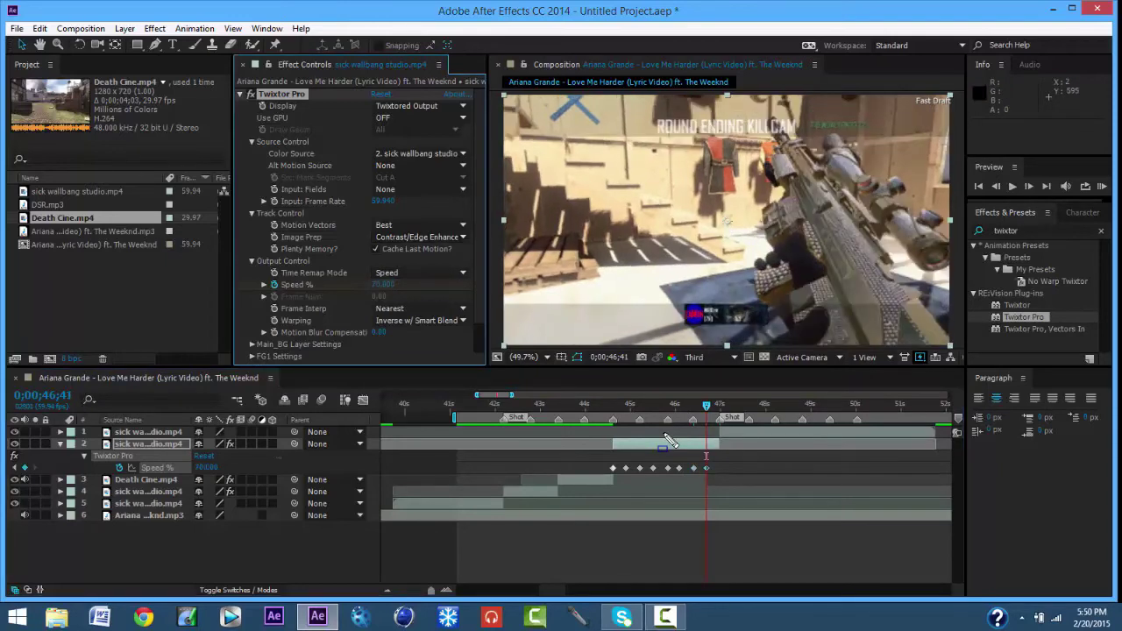
Add the closing Speed % keyframe of 400 at 0;00;46;58, where the killcam clip ends.
left_click(719, 405)
left_click(382, 284)
key("Return")
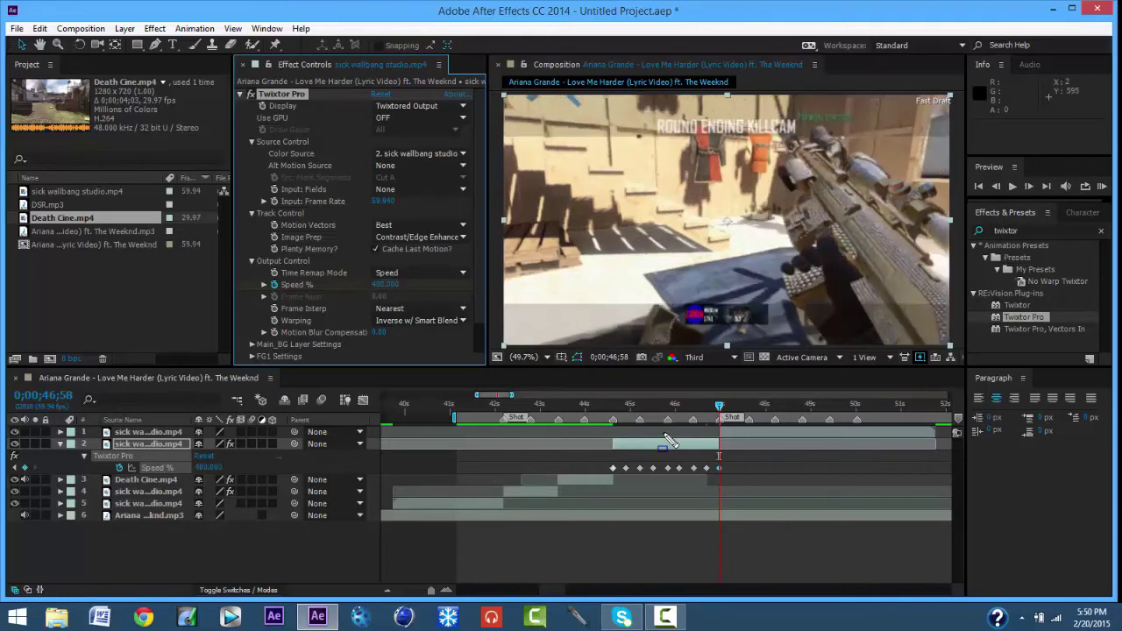
Apply Easy Ease to all the killcam layer's Speed % keyframes.
left_click_drag(738, 463, 609, 469)
right_click(614, 468)
mouse_move(701, 457)
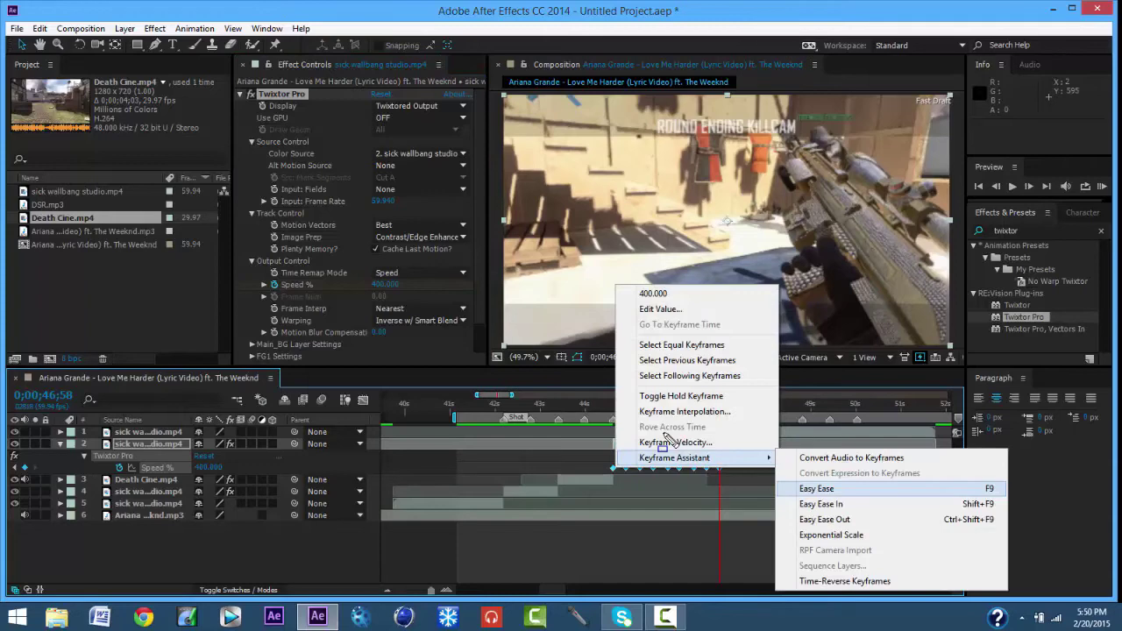
left_click(806, 489)
Lengthen the ease handles of all the 70-value Speed % keyframes together in the graph, widening the slow valleys of the curve.
key("shift+F3")
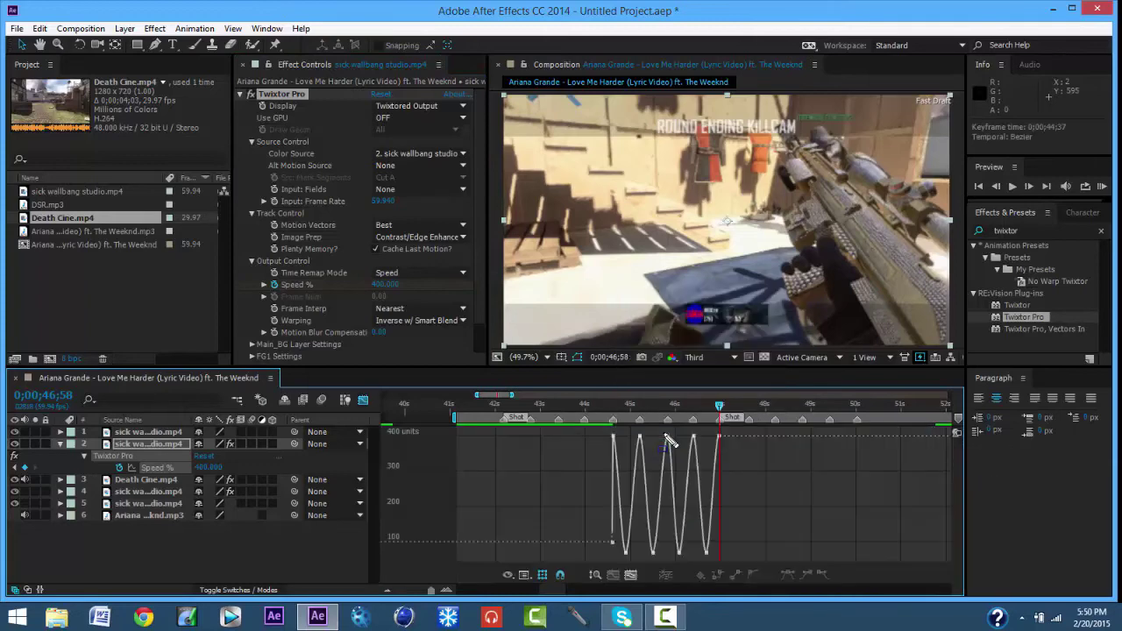
key("shift+f")
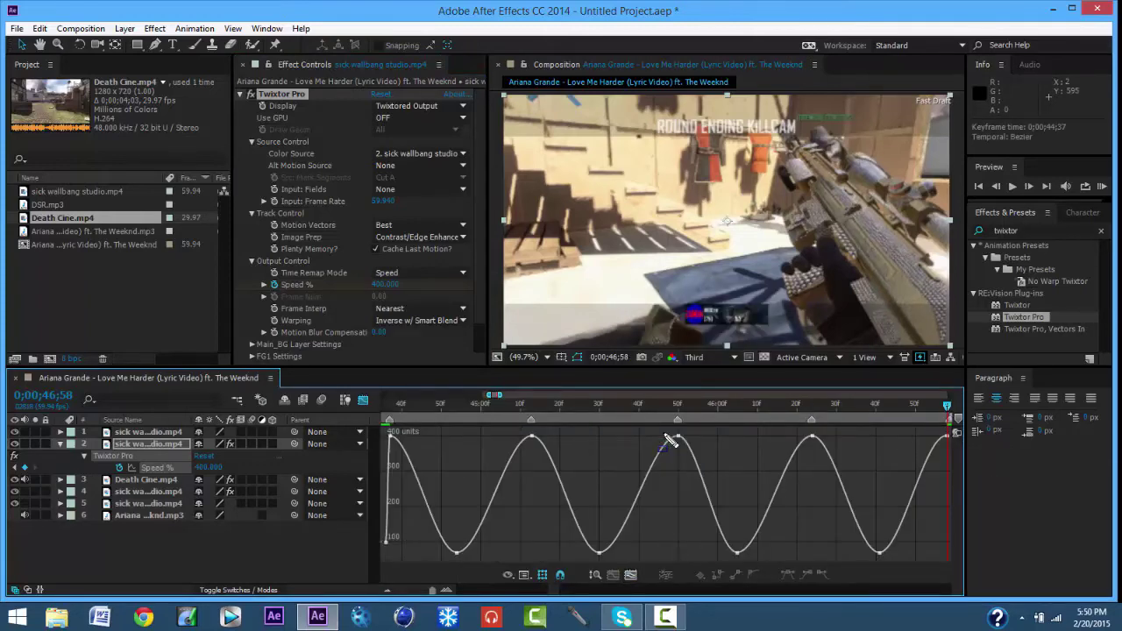
mouse_move(903, 556)
left_mouse_down()
mouse_move(459, 534)
mouse_move(424, 553)
mouse_move(382, 552)
left_mouse_up()
left_click_drag(491, 552, 541, 552)
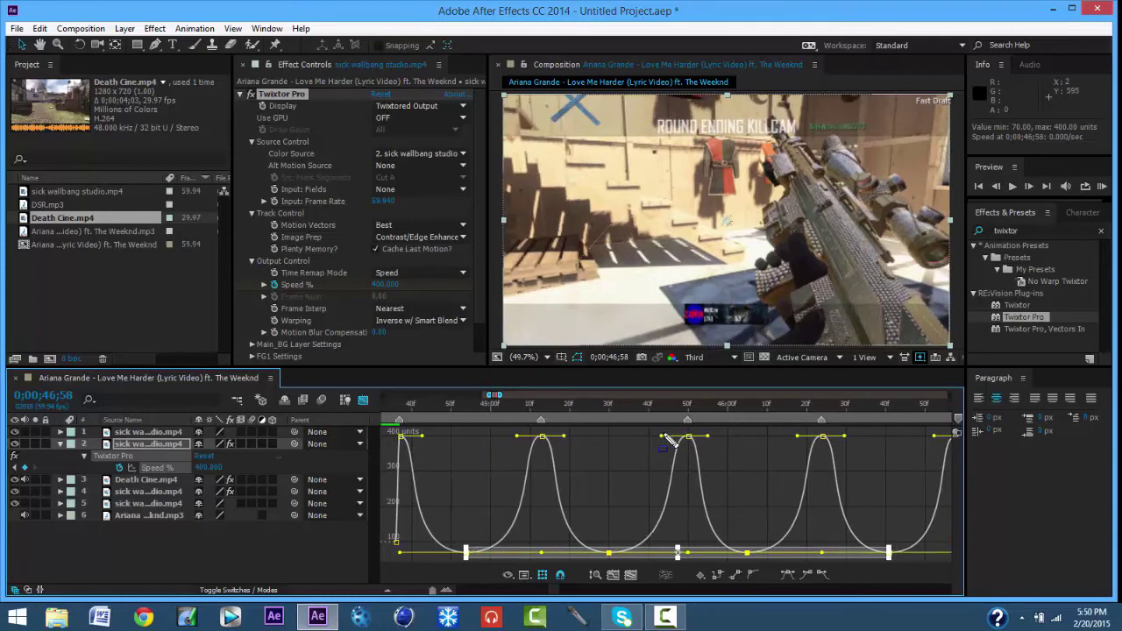
key("shift+F3")
Enable time remapping on the killcam layer and set time remap keyframes at 0;00;44;37 and 0;00;46;58.
scroll(666, 439, "down", 5)
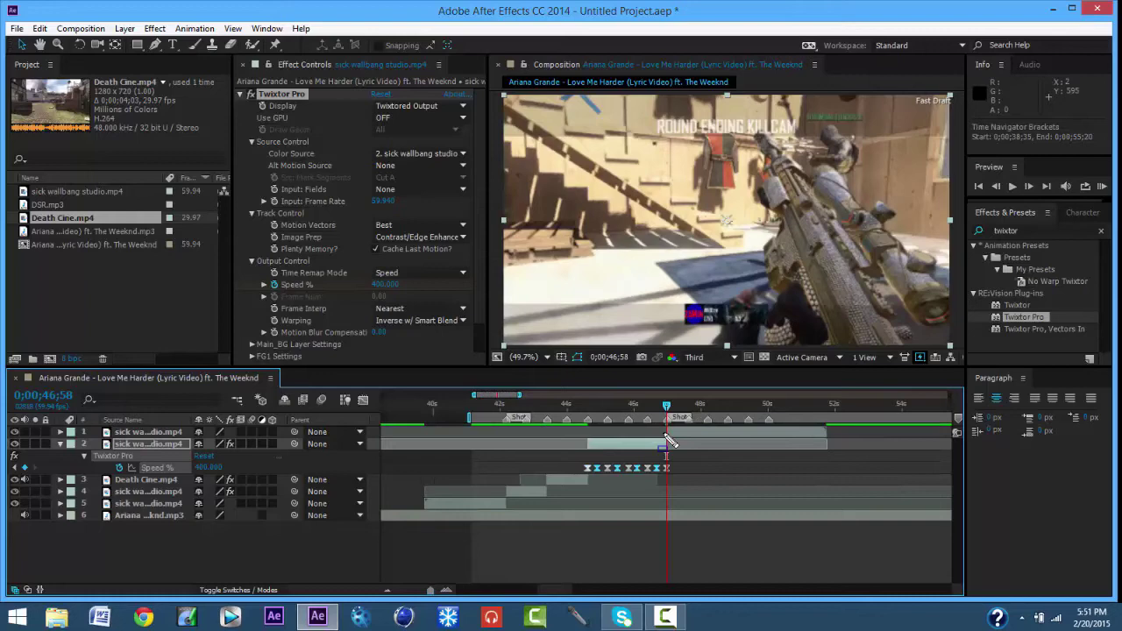
left_click(639, 404)
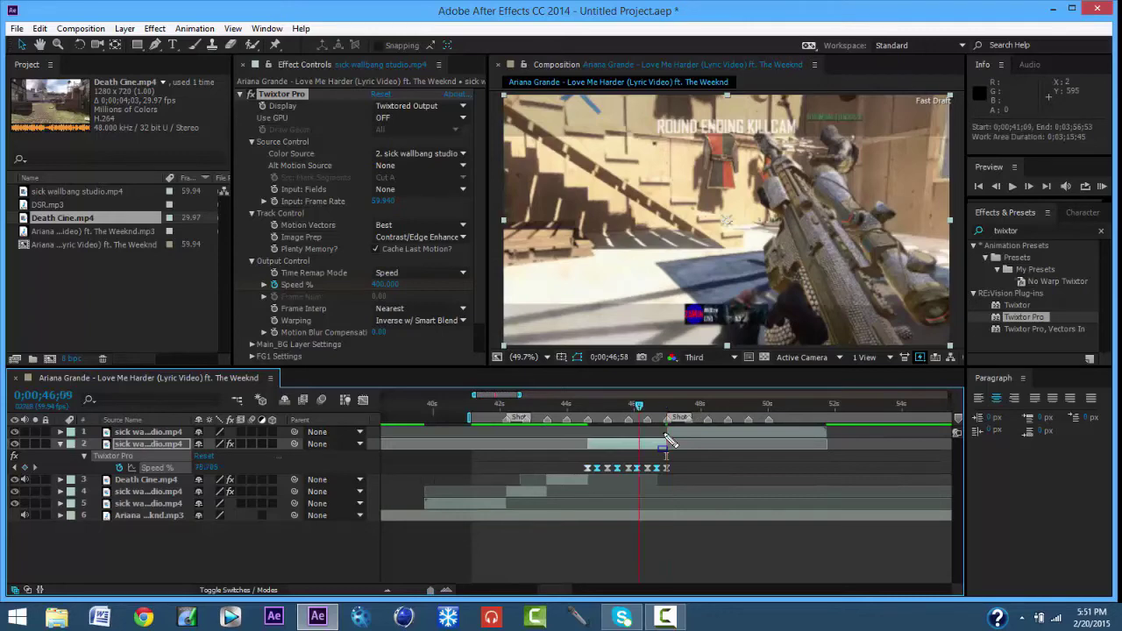
key("Page_Down")
key("Page_Down")
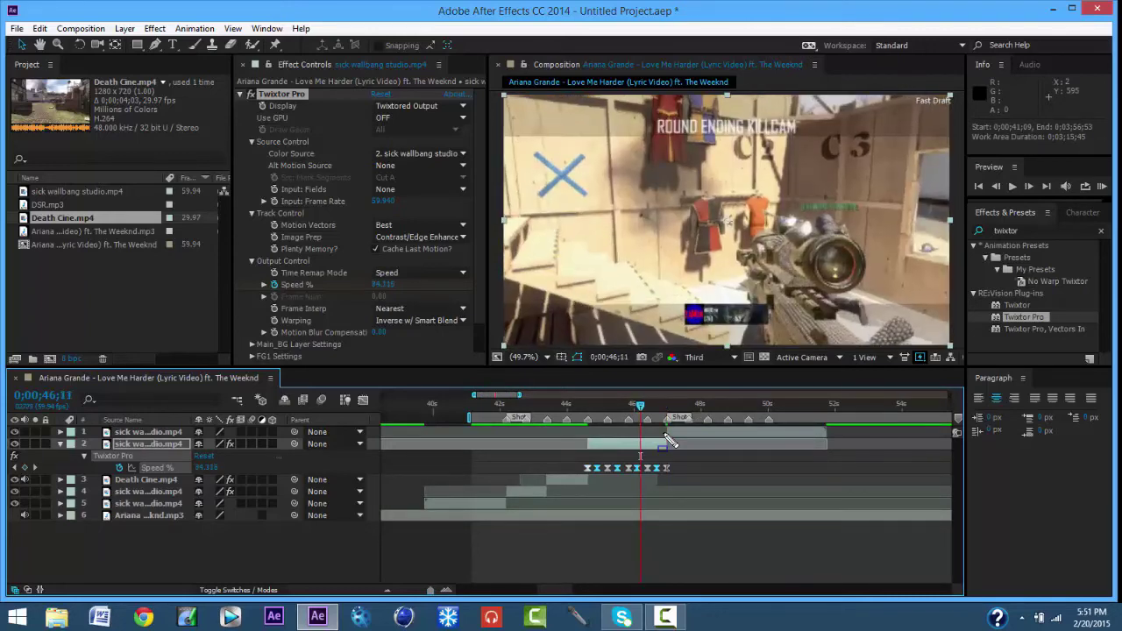
key("k")
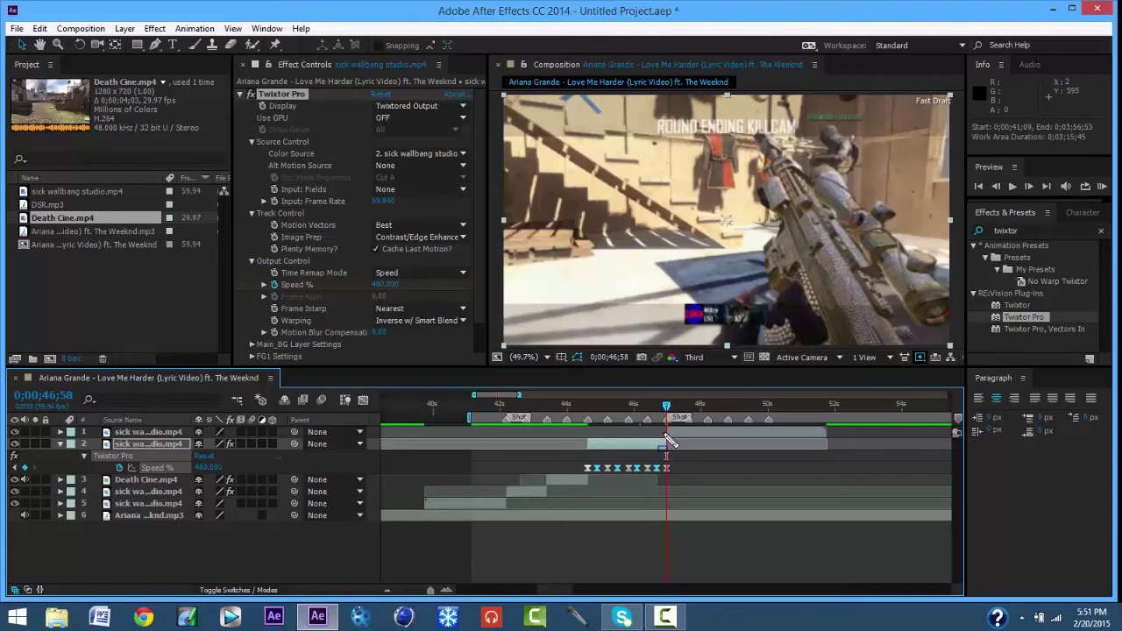
key("u")
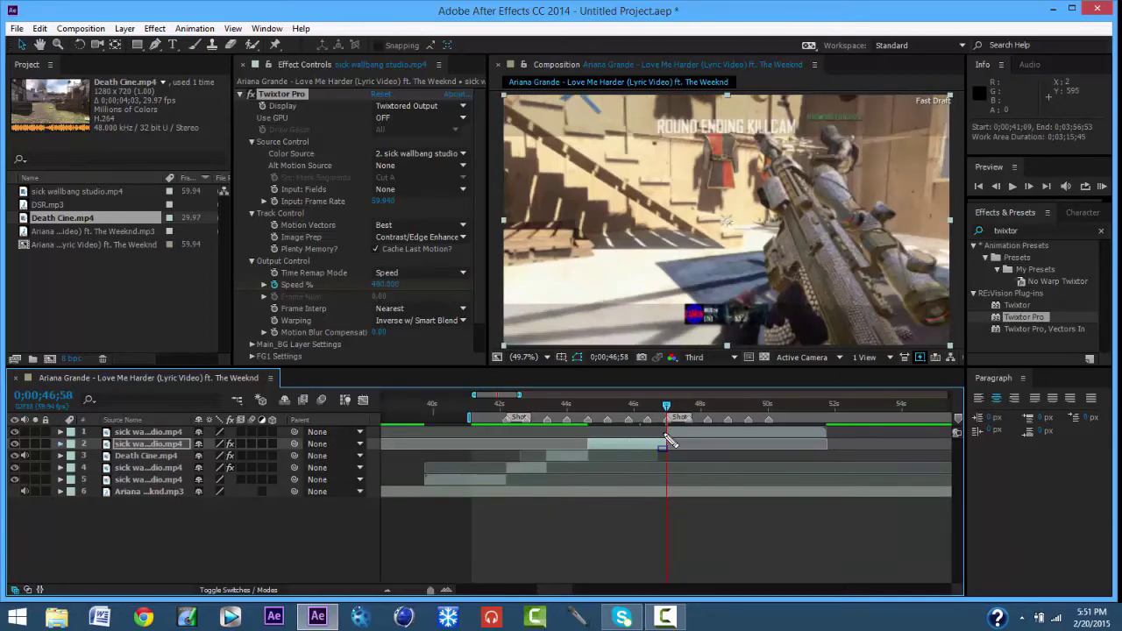
key("ctrl+alt+t")
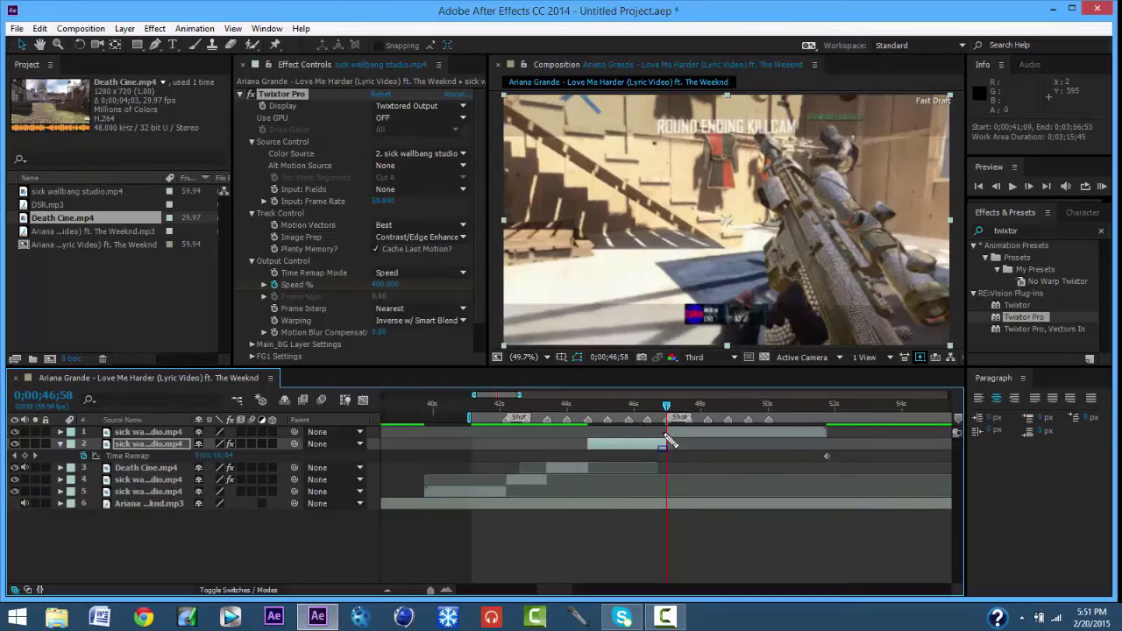
key("i")
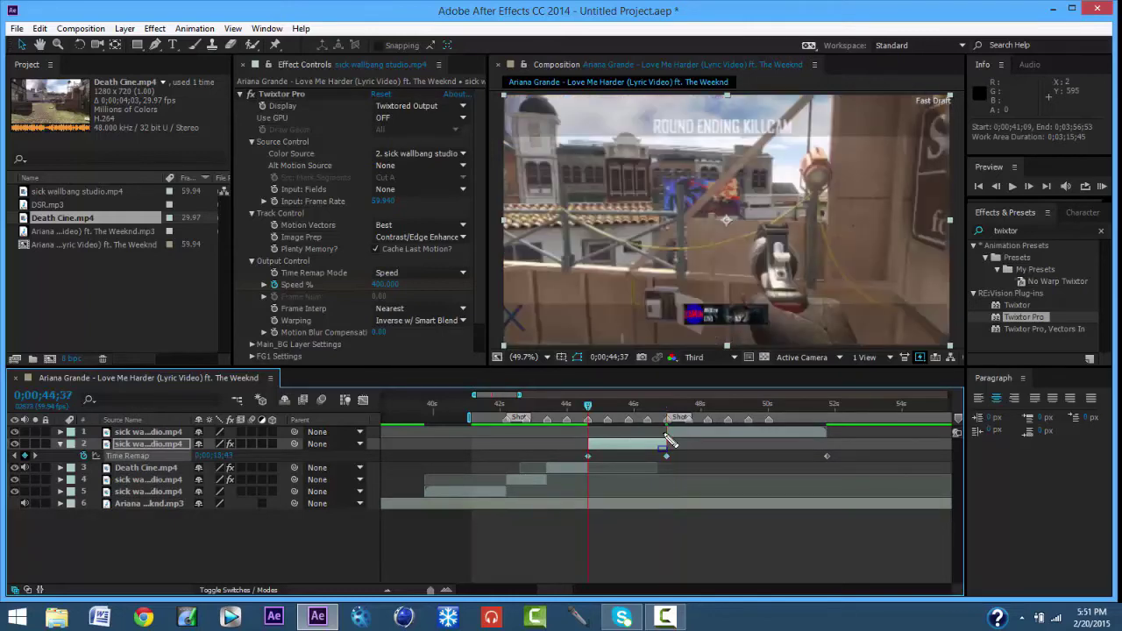
key("o")
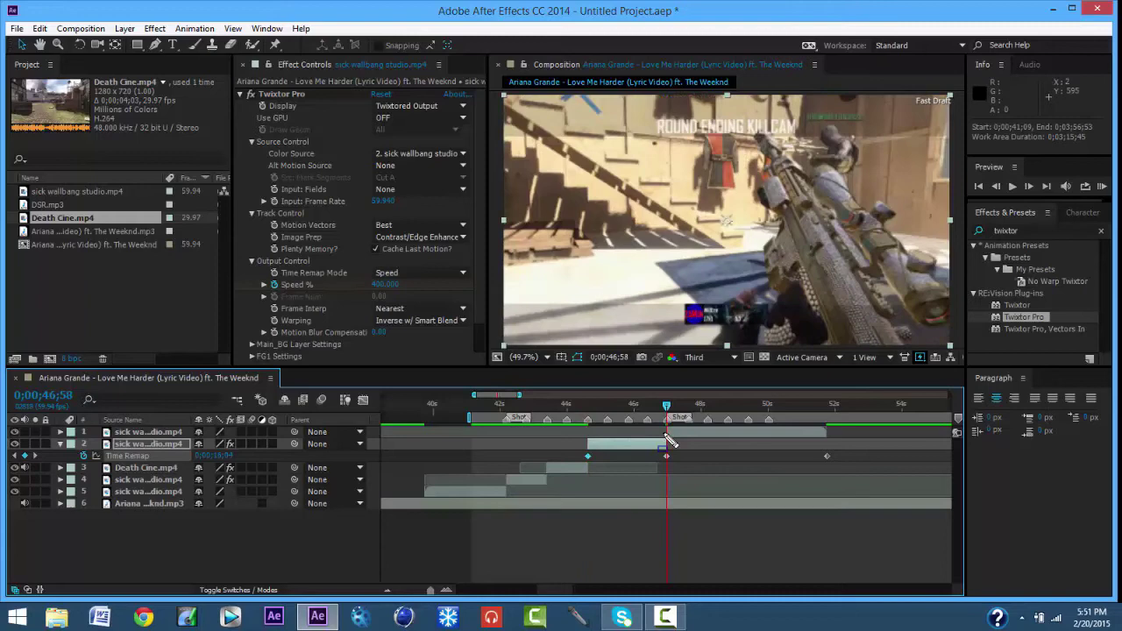
Shift the killcam's time remap keyframe from 0;00;46;58 to 0;00;48;35 so the gun fires exactly at the playhead, and collapse the layer.
left_click(666, 455)
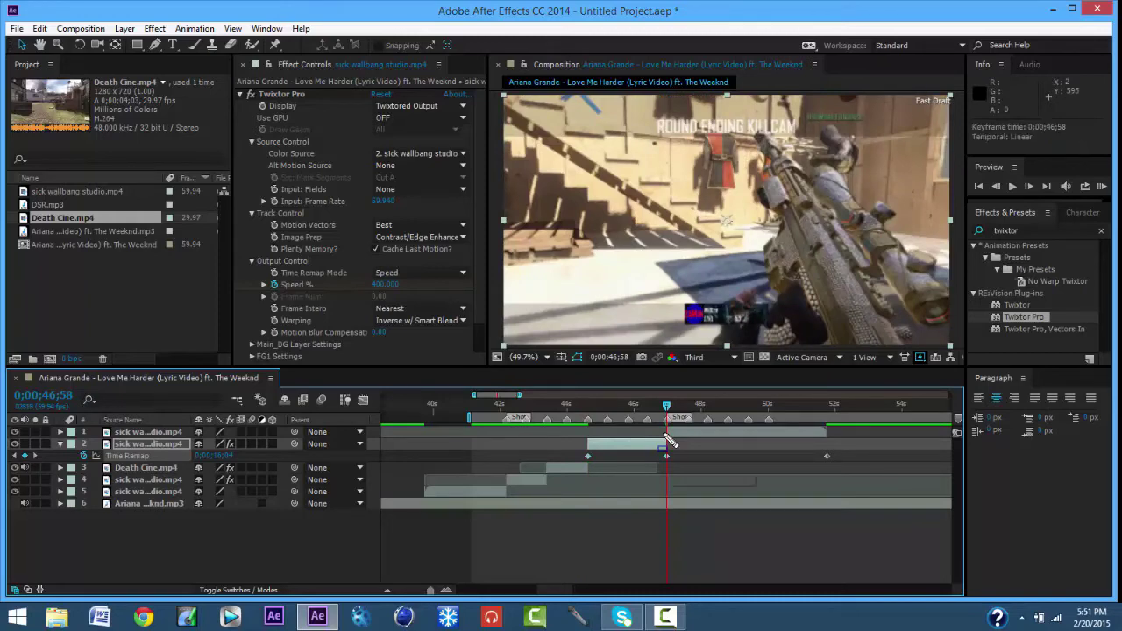
key("alt+shift+Right")
key("alt+shift+Right")
key("alt+shift+Right")
key("alt+shift+Right")
key("alt+shift+Right")
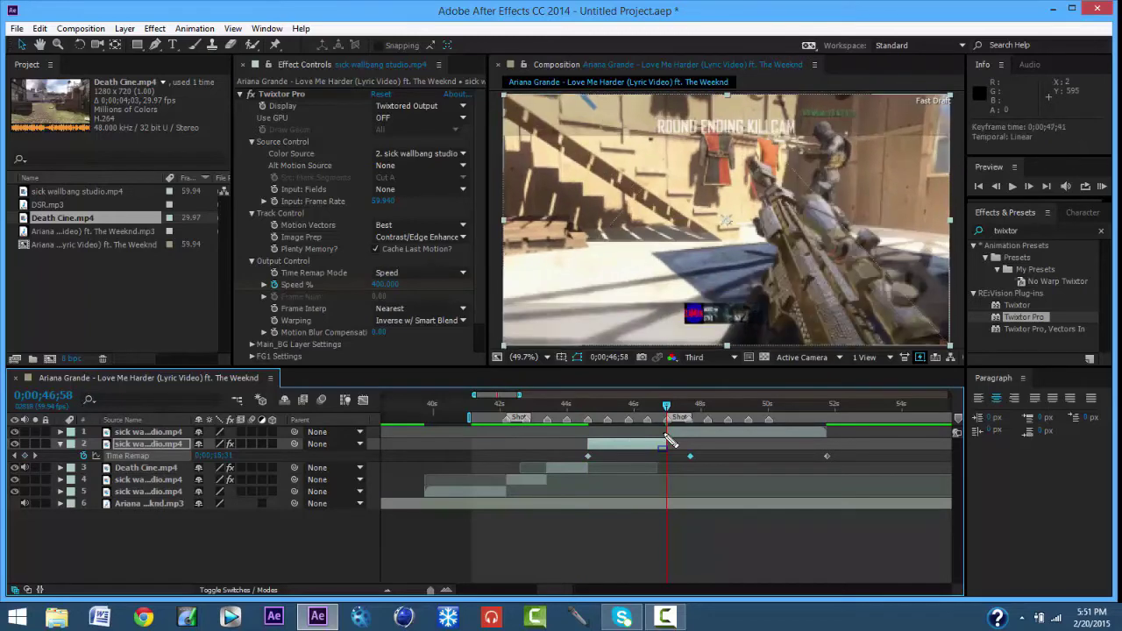
key("alt+Right")
key("alt+Right")
key("alt+Right")
key("alt+Right")
key("alt+Right")
key("alt+Right")
key("alt+Right")
key("alt+shift+Right")
key("alt+shift+Right")
key("alt+shift+Right")
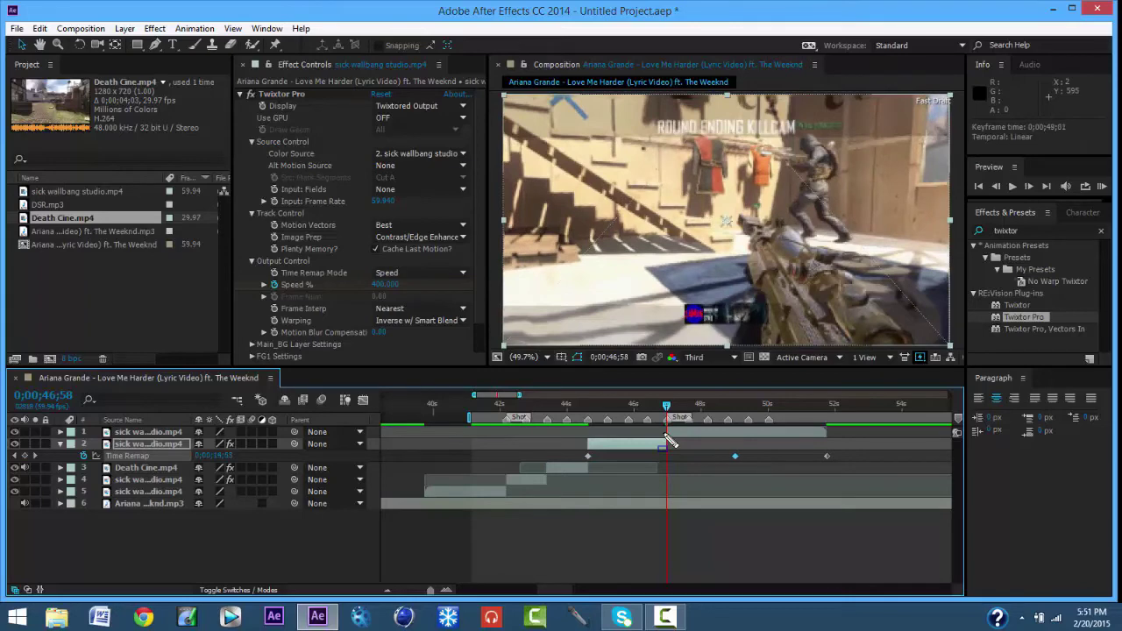
key("alt+shift+Right")
key("alt+shift+Right")
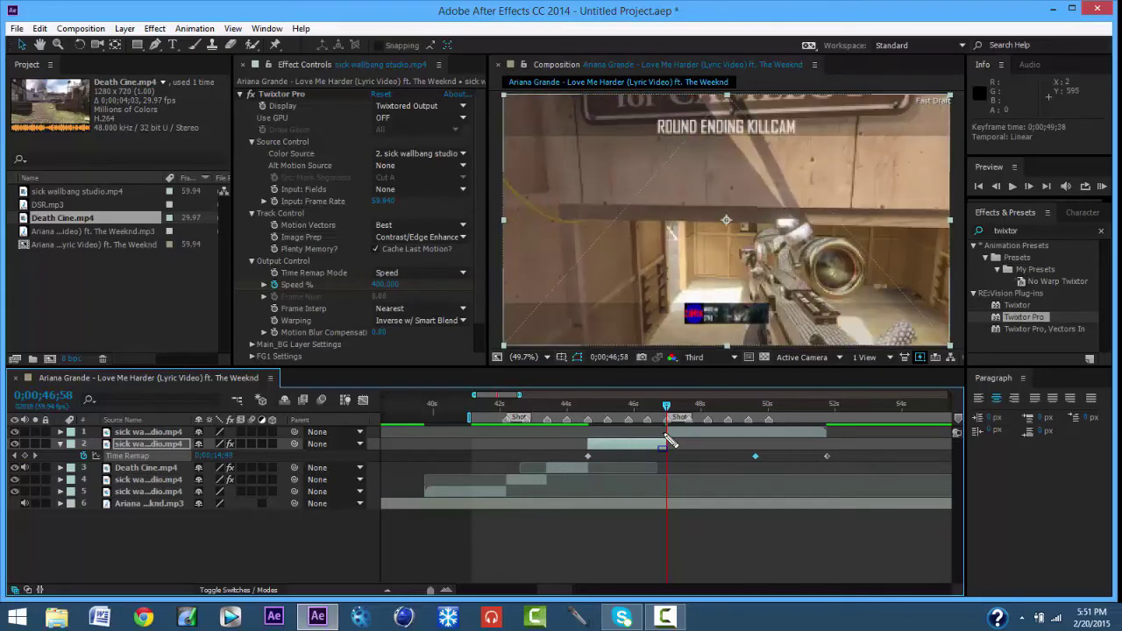
key("alt+shift+Left")
key("alt+shift+Left")
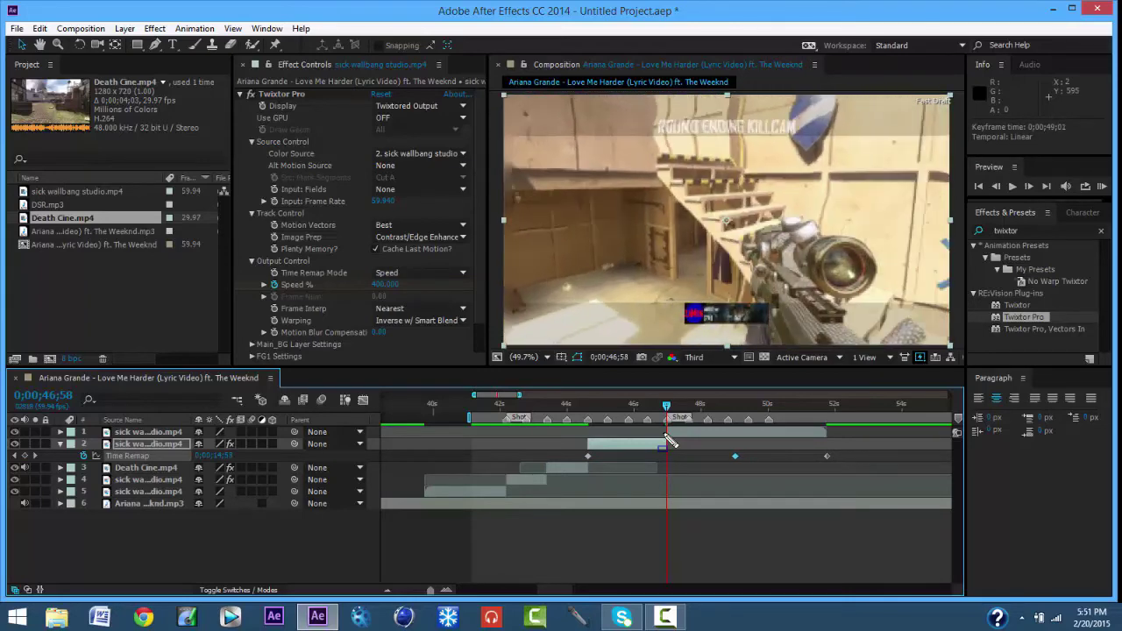
key("alt+shift+Left")
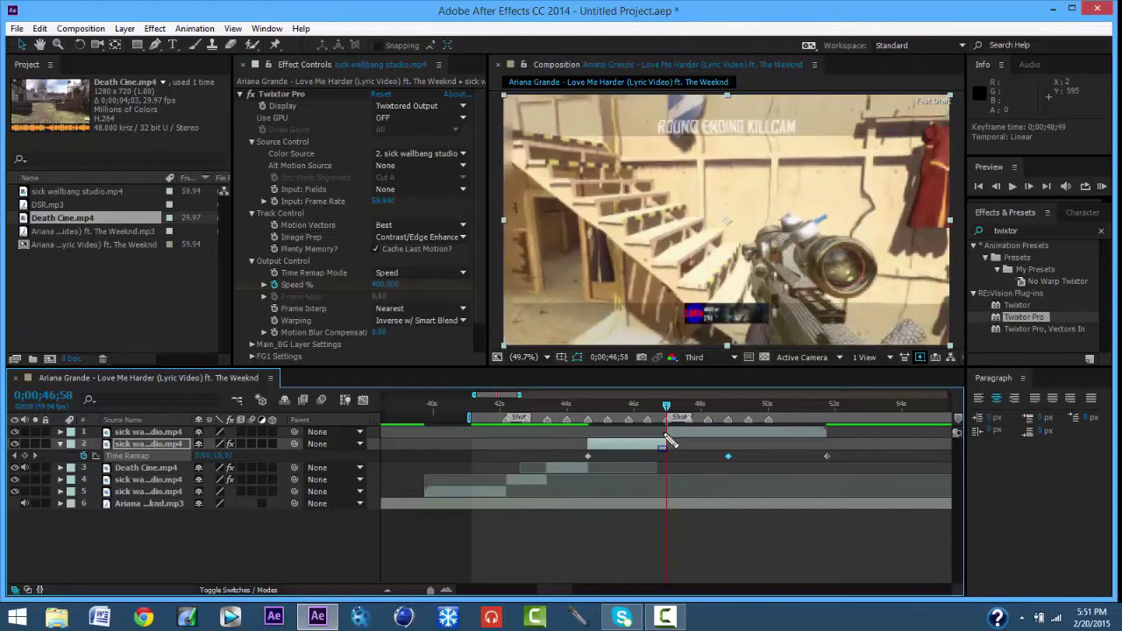
key("alt+shift+Left")
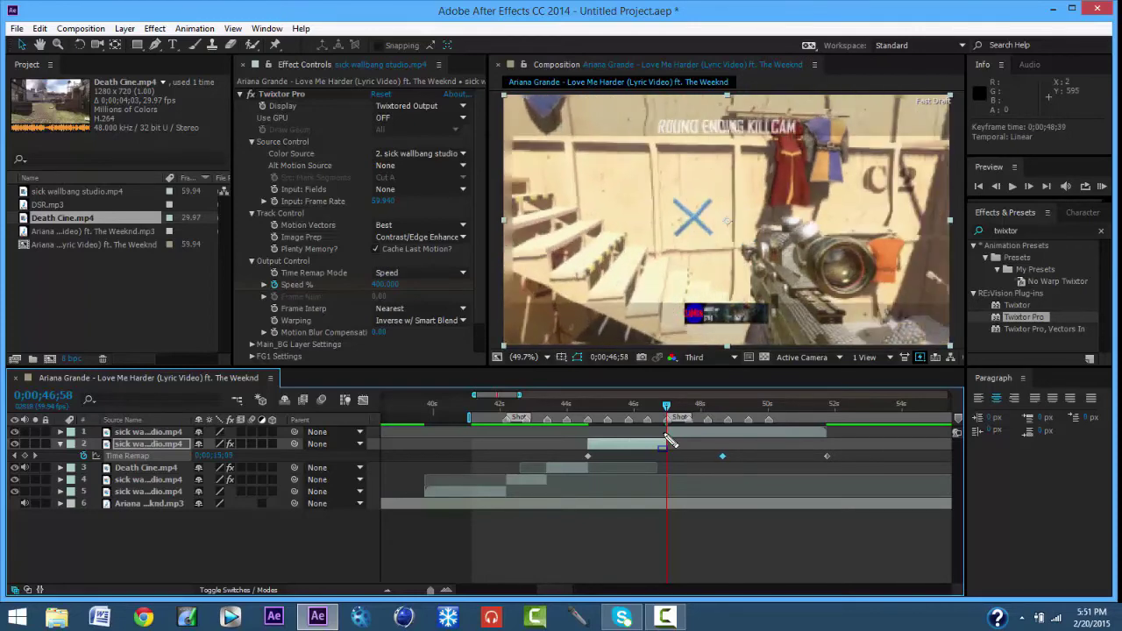
key("alt+Left")
key("alt+Left")
key("alt+Right")
key("alt+Right")
key("alt+Right")
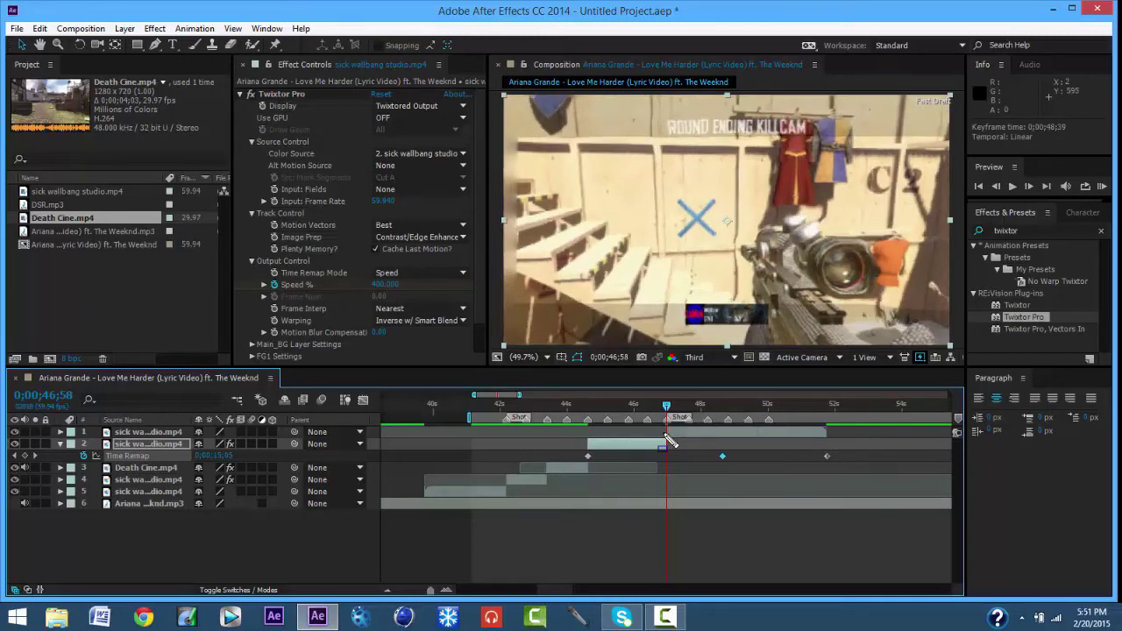
key("alt+Left")
key("alt+Left")
key("alt+Left")
key("alt+Left")
key("alt+Left")
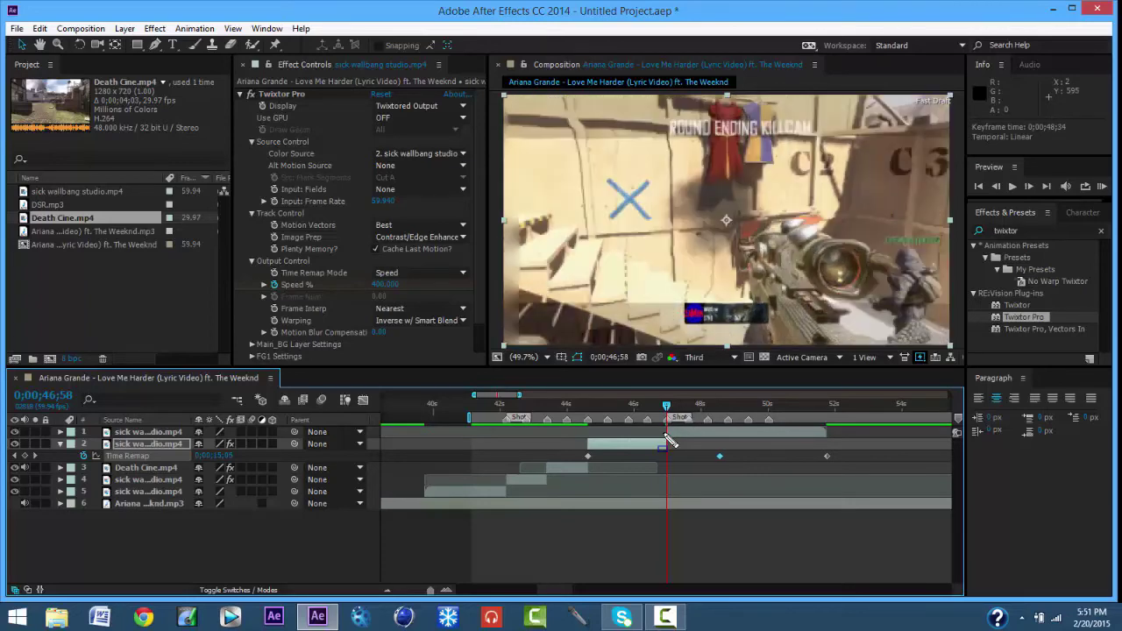
key("alt+Right")
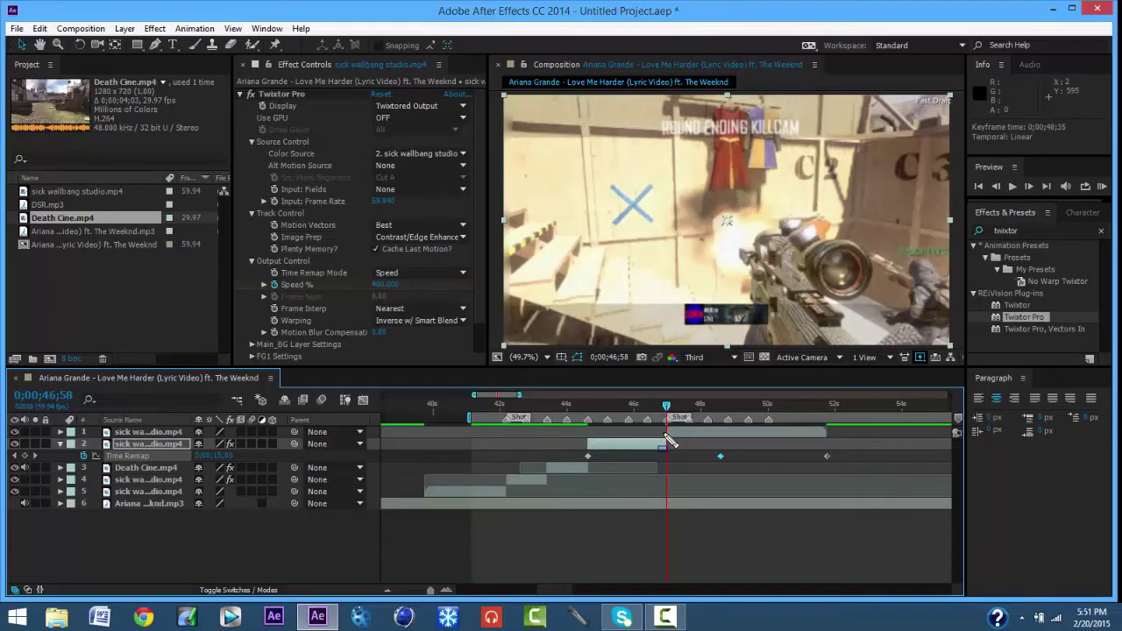
key("u")
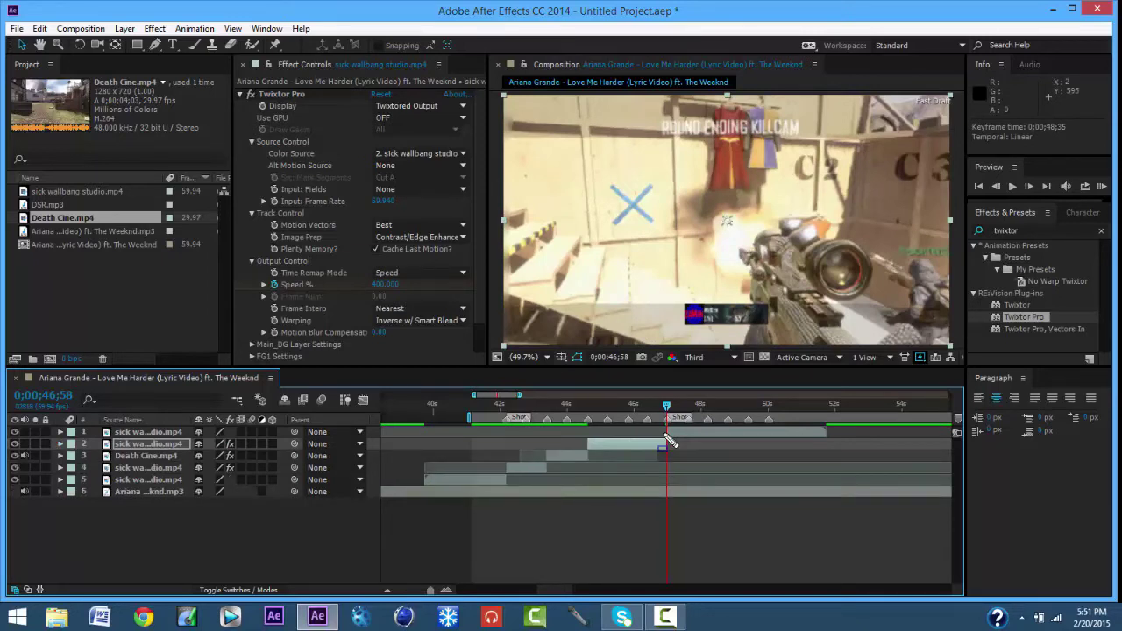
Create a DSR composition from DSR.mp3, check its waveform, and shift the audio layer two frames earlier.
key("Up")
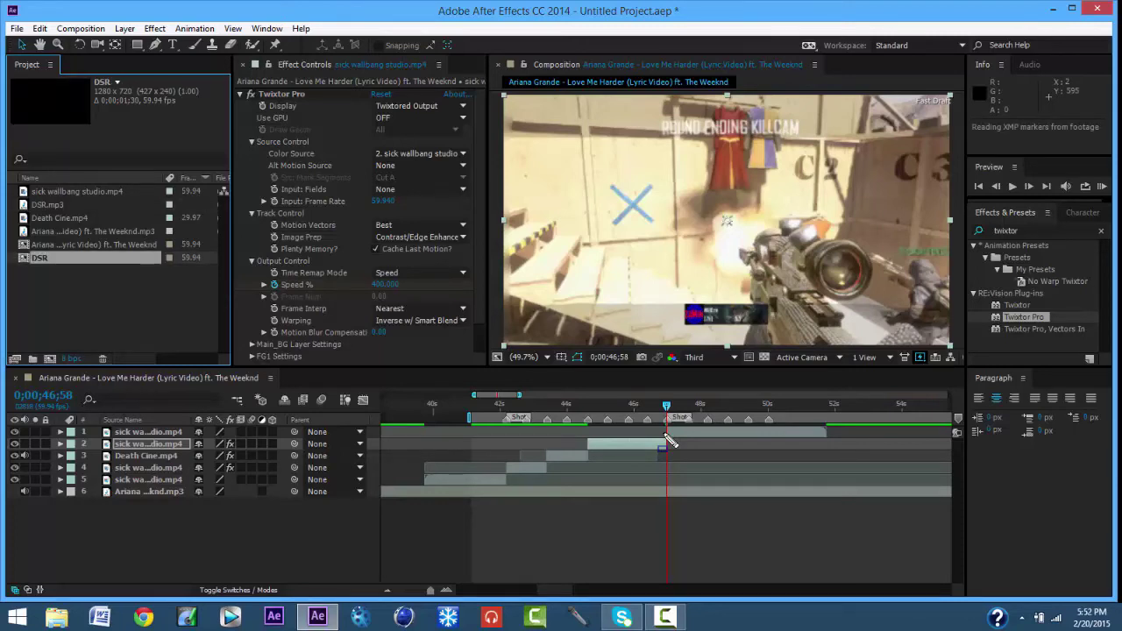
key("l")
key("l")
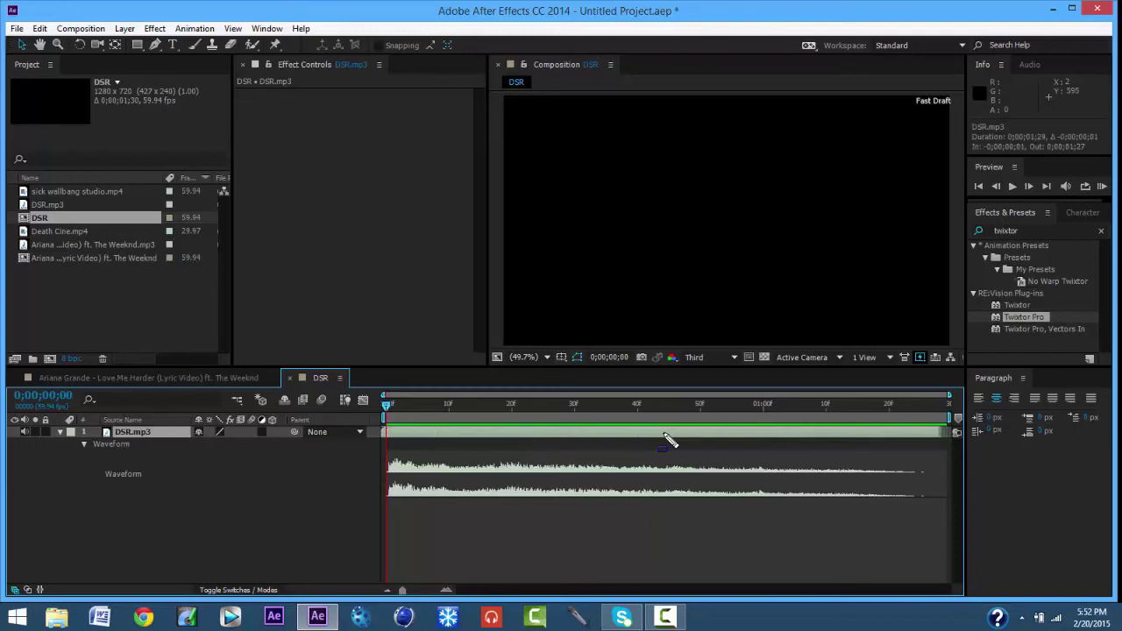
key("shift+l")
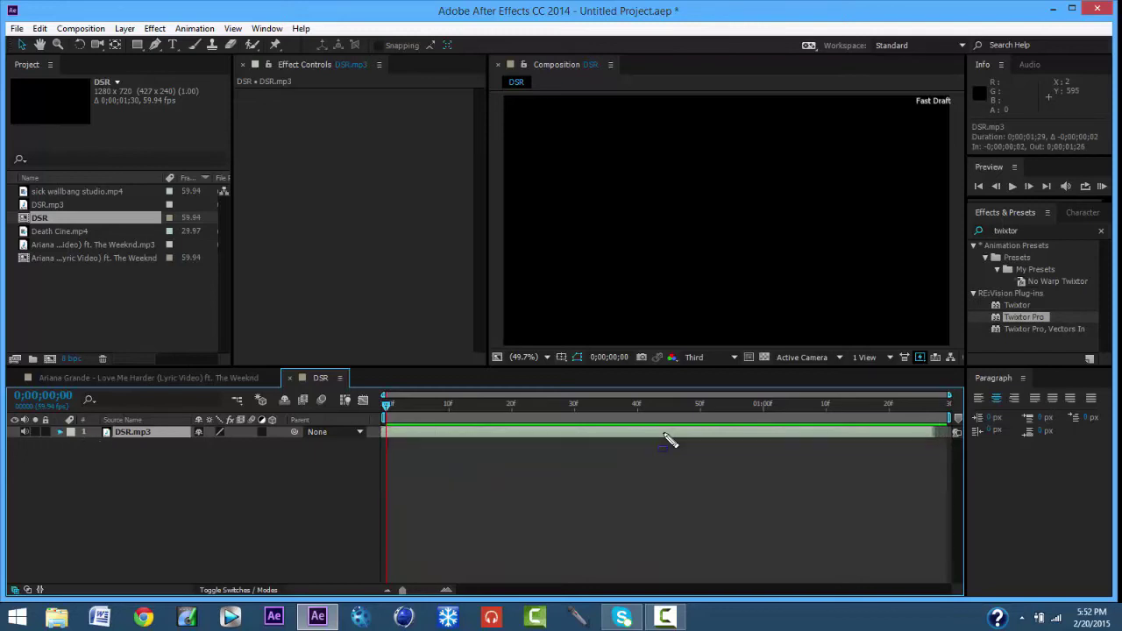
Raise the Audio Levels of the DSR.mp3 layer to 5 dB.
left_click(209, 455)
type("3")
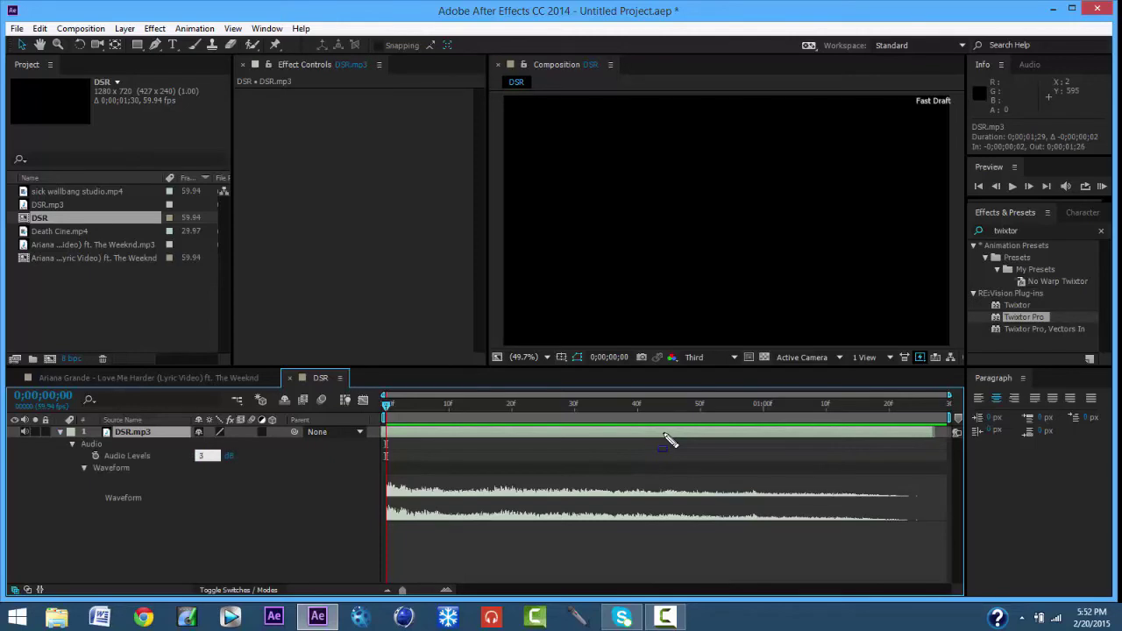
key("Return")
left_click(209, 455)
type("5")
key("Return")
Add the DSR composition above the song layer in the main composition, duplicate it, and start one copy at 0;00;46;58.
left_click(148, 378)
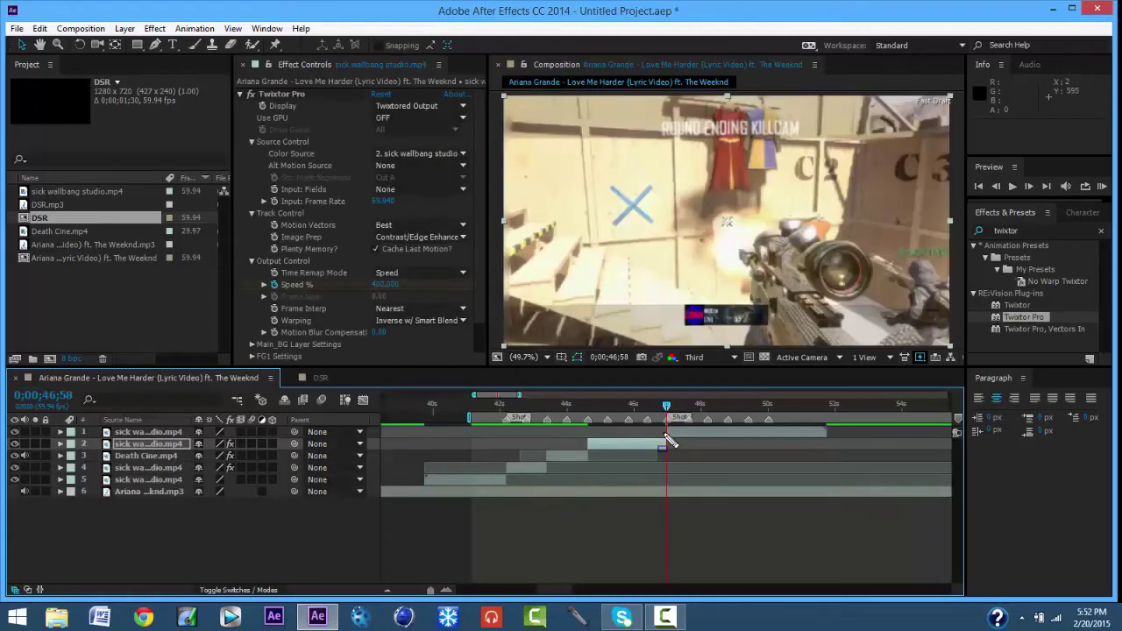
key("ctrl+slash")
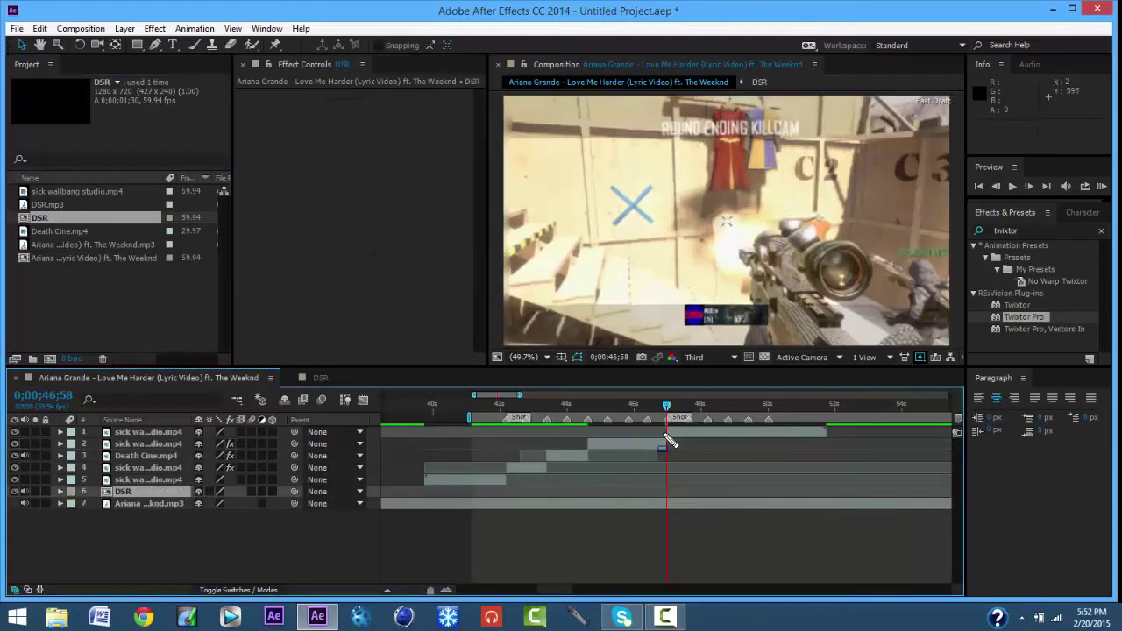
key("ctrl+d")
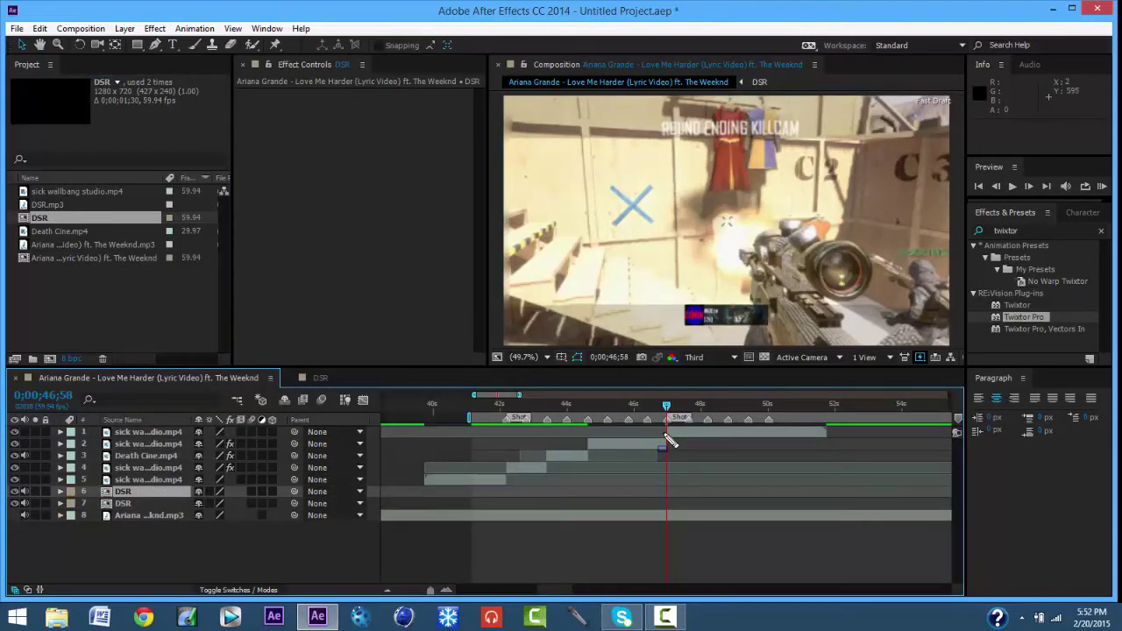
key("bracketleft")
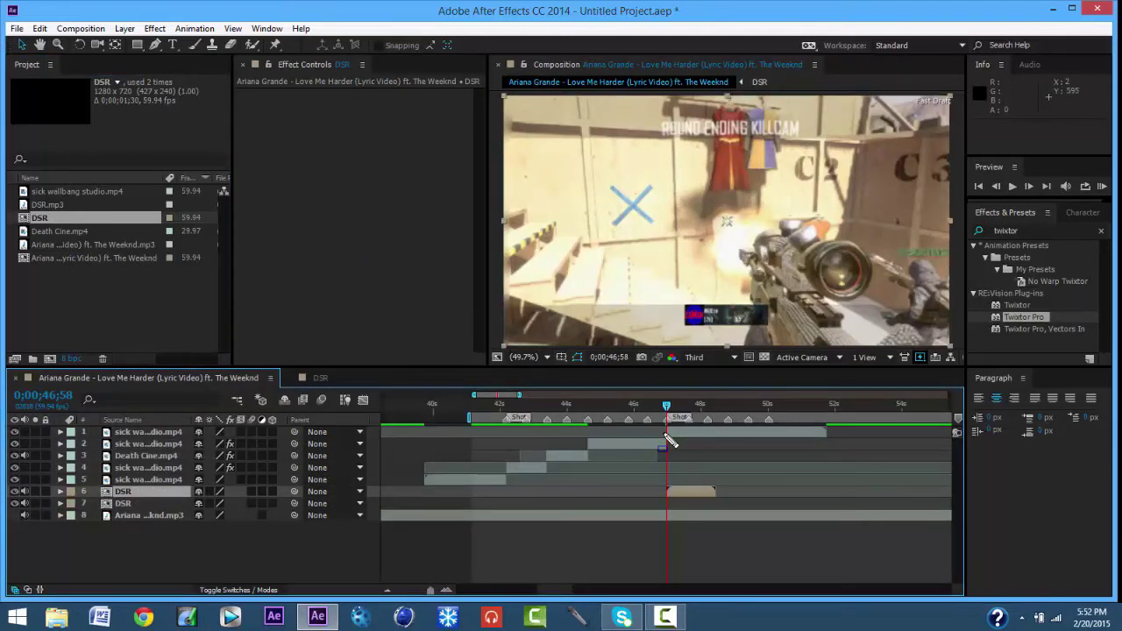
Start the remaining DSR layer at the first Shot marker (0;00;42;12) and RAM-preview the edit with both gunshot sounds.
key("1")
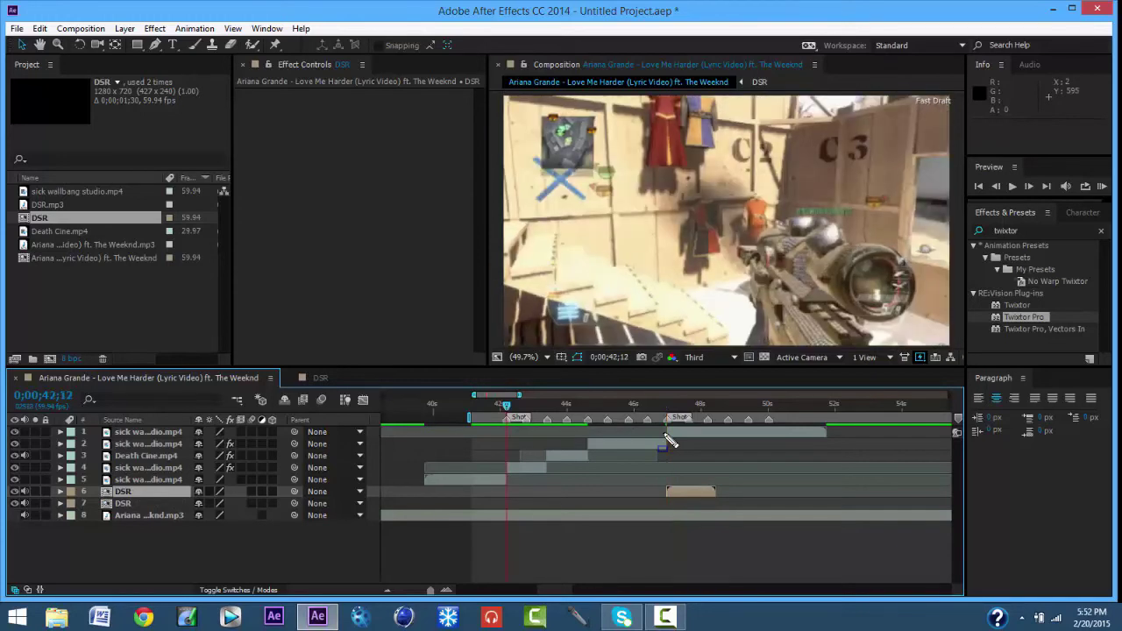
key("ctrl+Down")
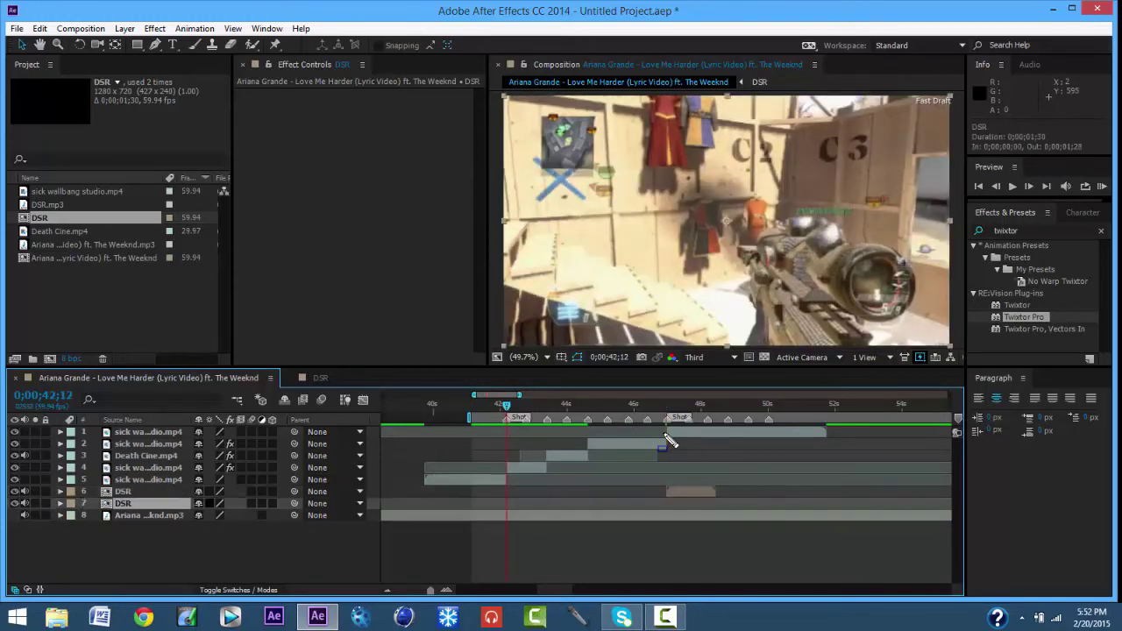
key("bracketleft")
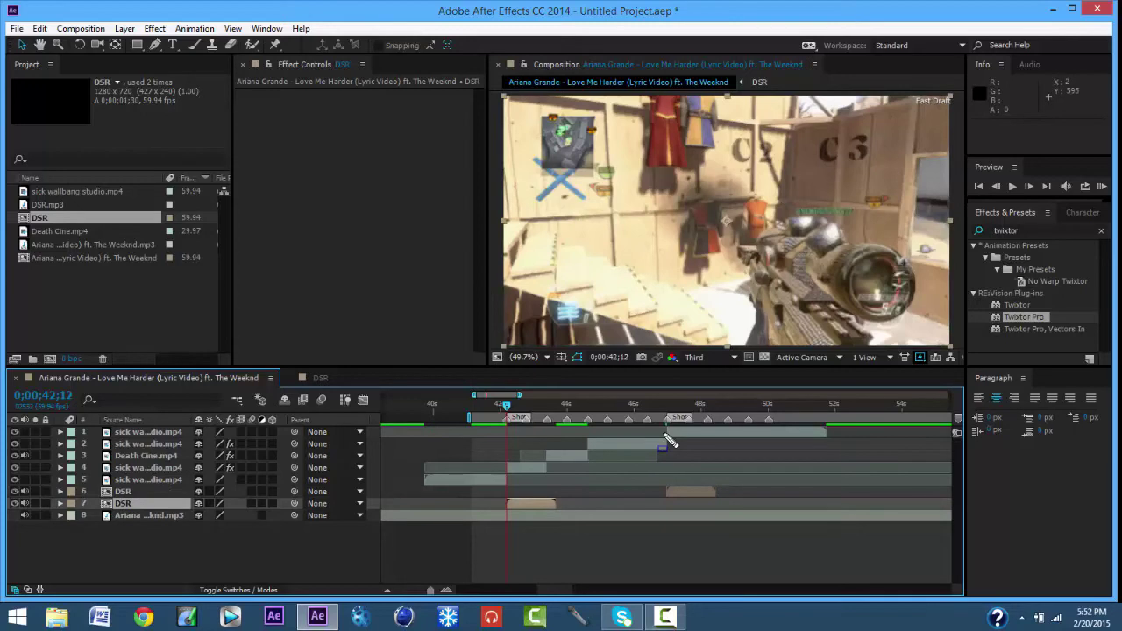
key("alt+Tab")
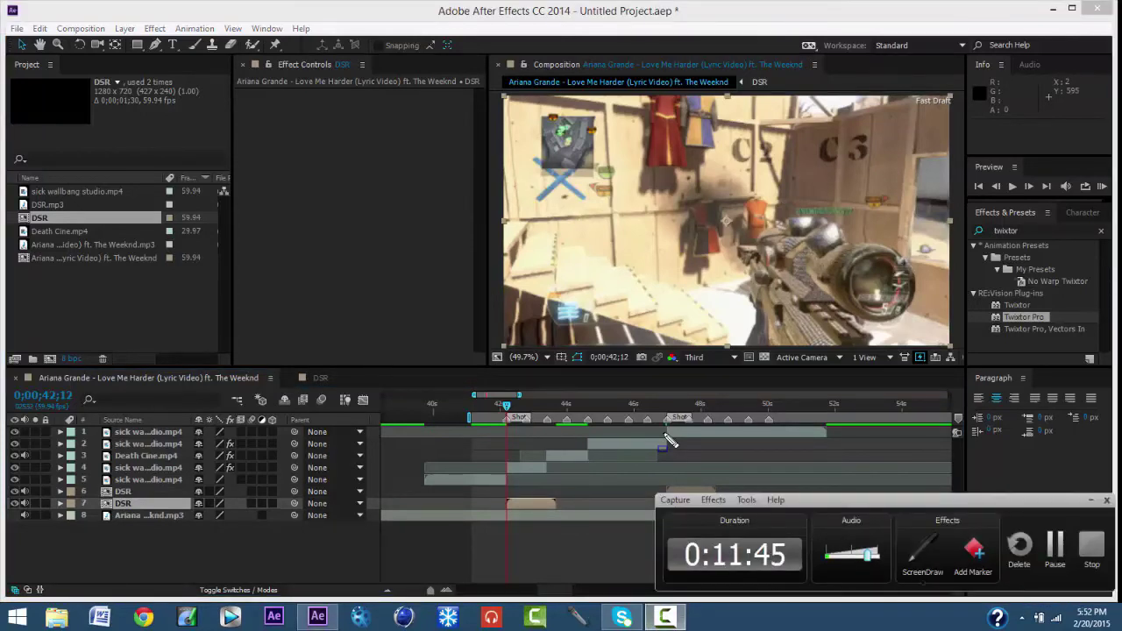
left_click(1101, 186)
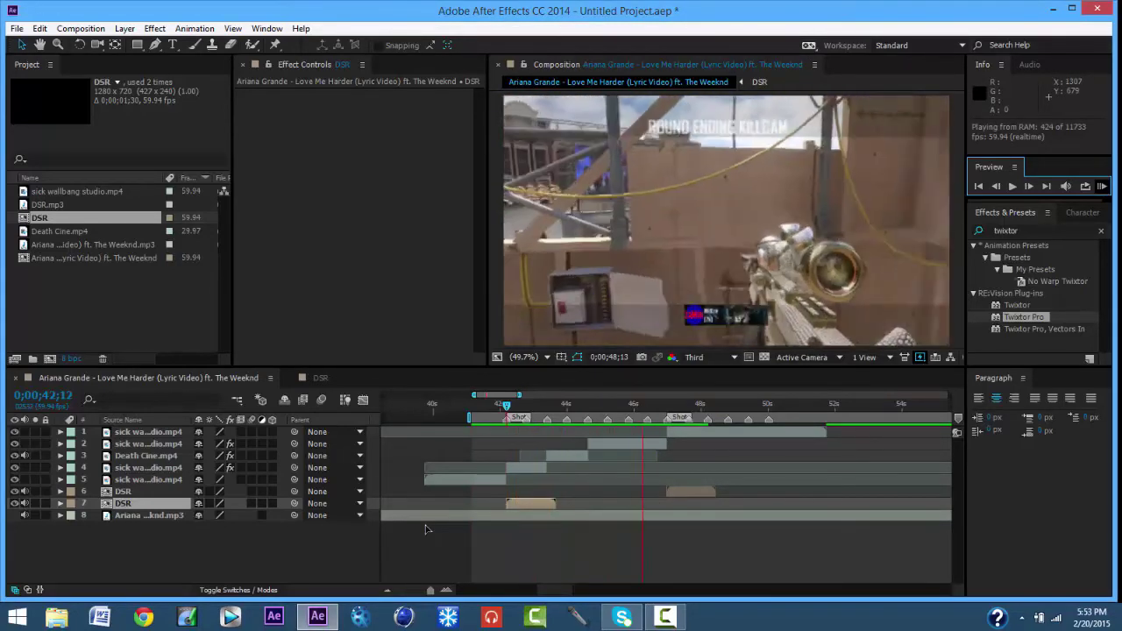
key("space")
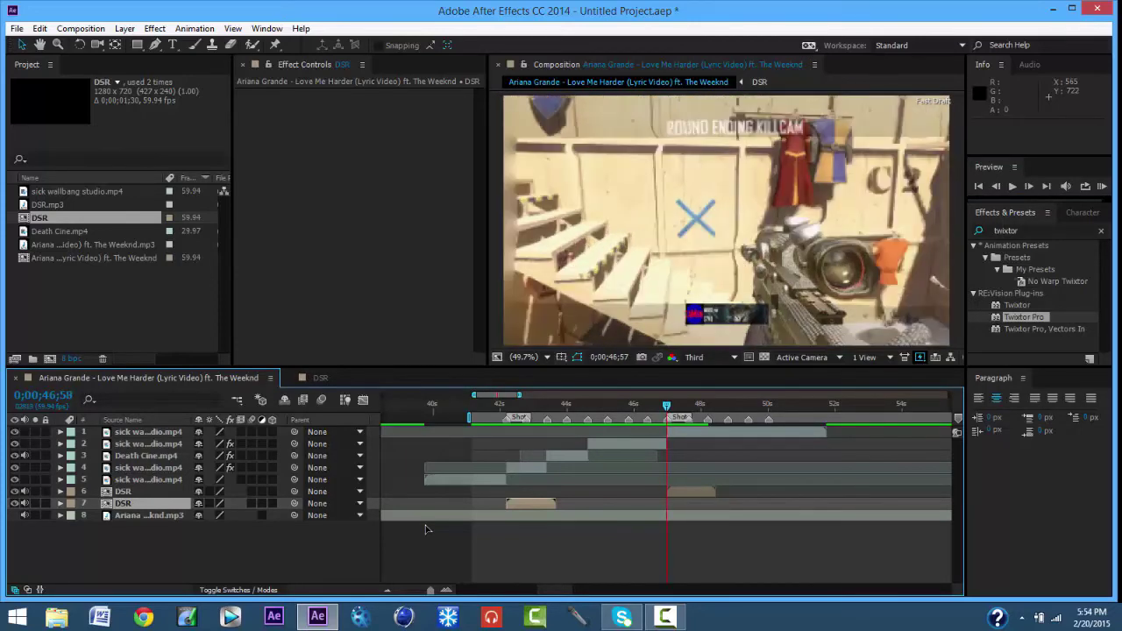
Enable time remapping on the topmost killcam layer, with its first Time Remap keyframe at the second Shot marker (0;00;46;58).
key("1")
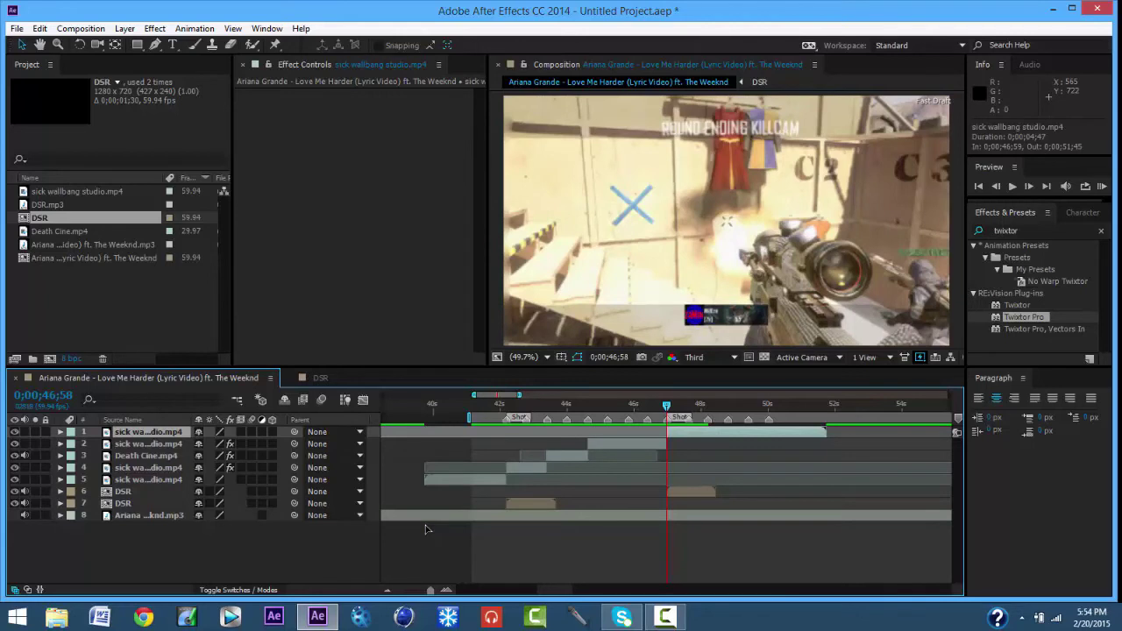
key("ctrl+alt+t")
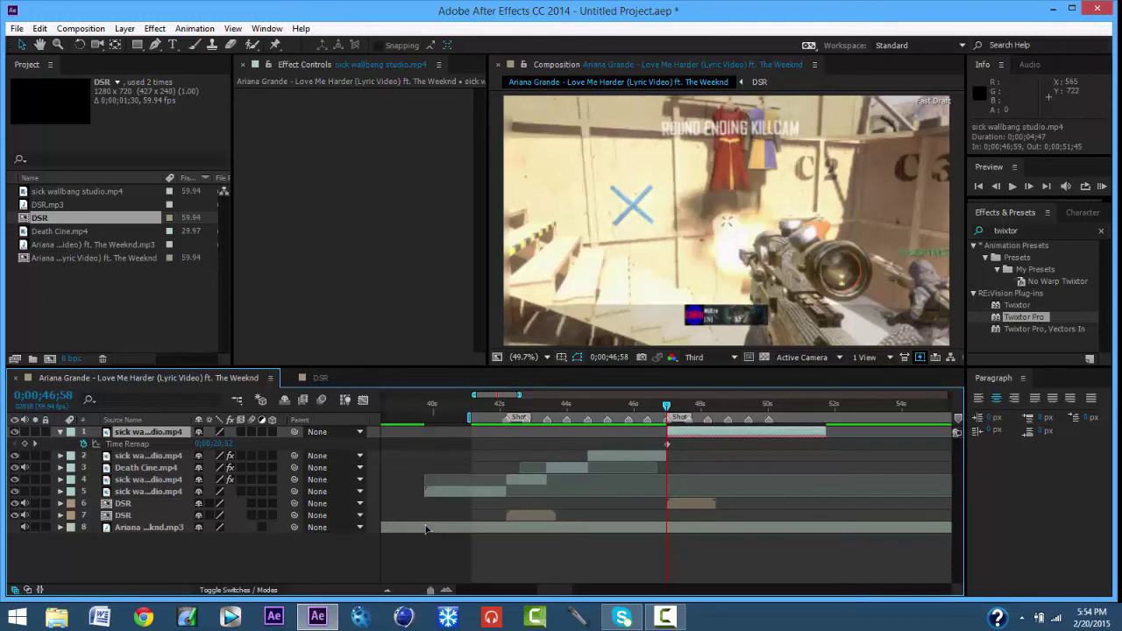
key("ctrl+z")
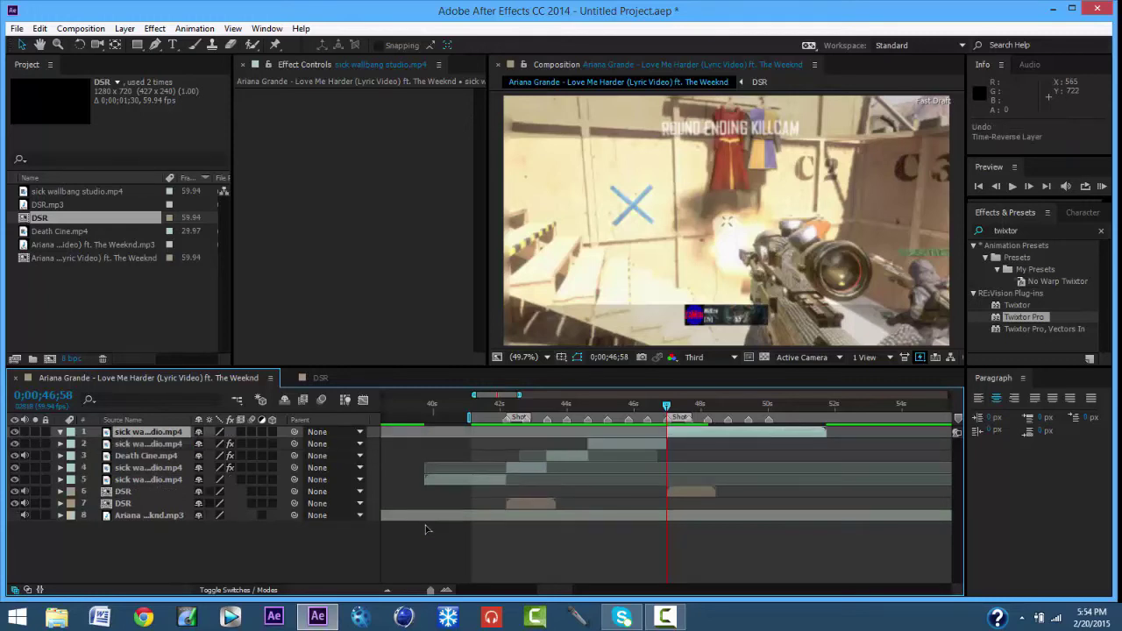
key("ctrl+shift+z")
key("alt+shift+t")
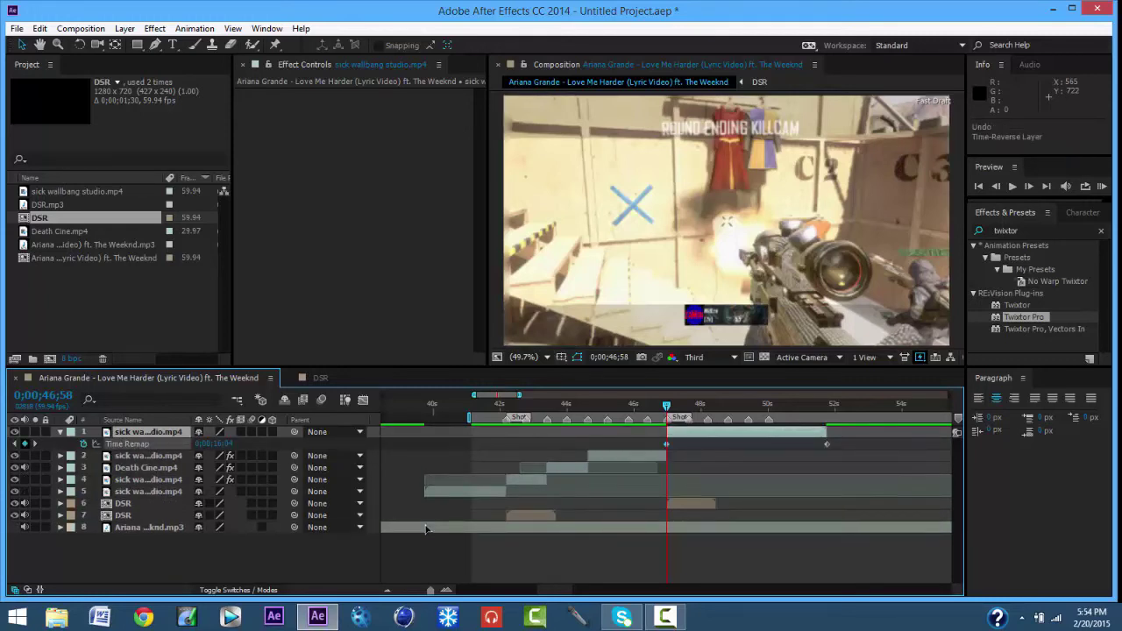
Add a Time Remap keyframe about a second after the second shot, shift it 20 frames earlier, and trim the layer's end at 0;00;47;38.
key("space")
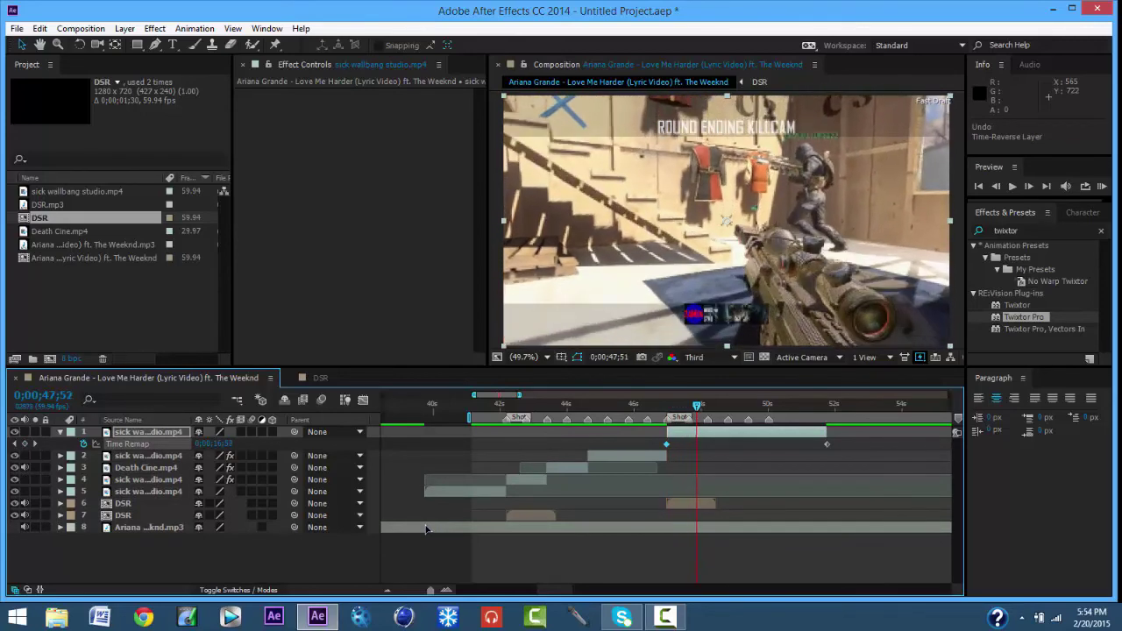
key("alt+shift+t")
key("j")
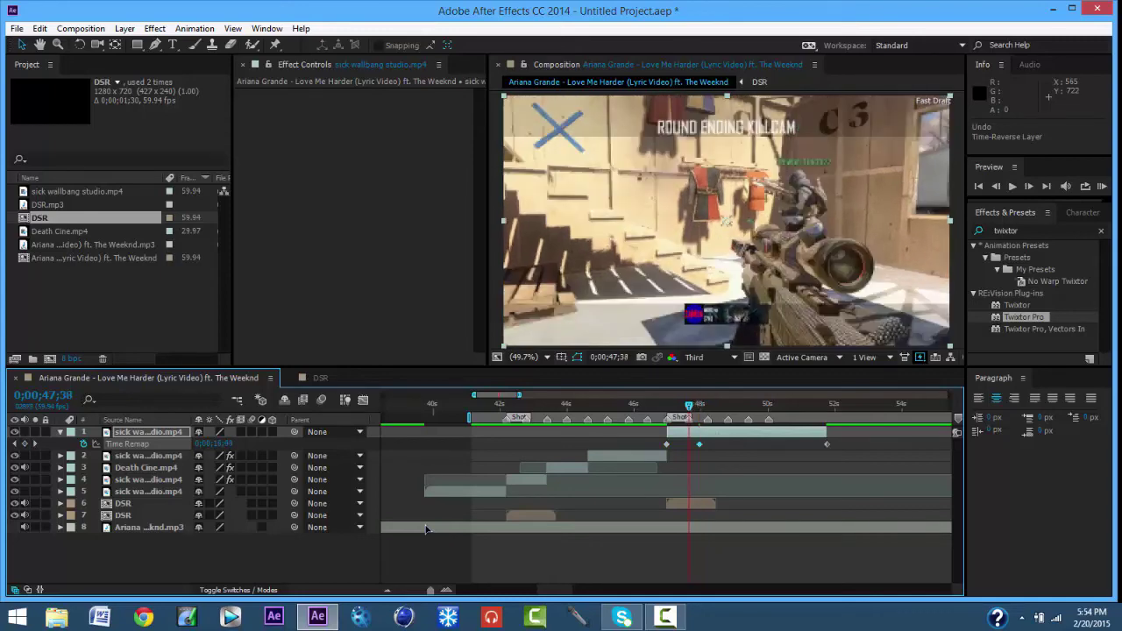
key("alt+shift+Left")
key("alt+shift+Left")
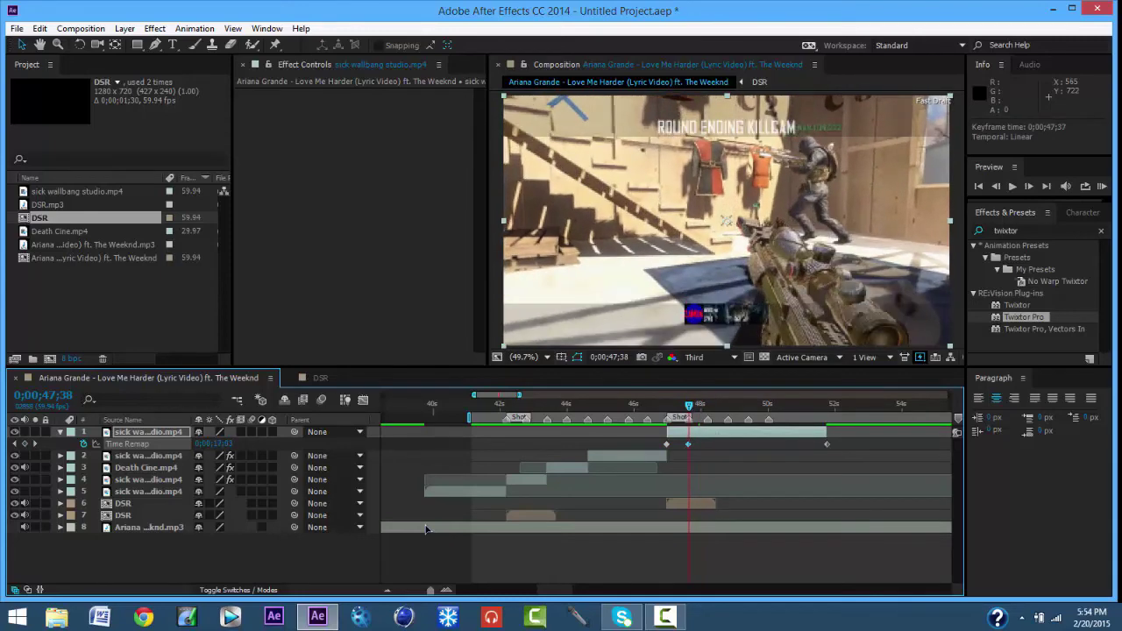
key("alt+bracketright")
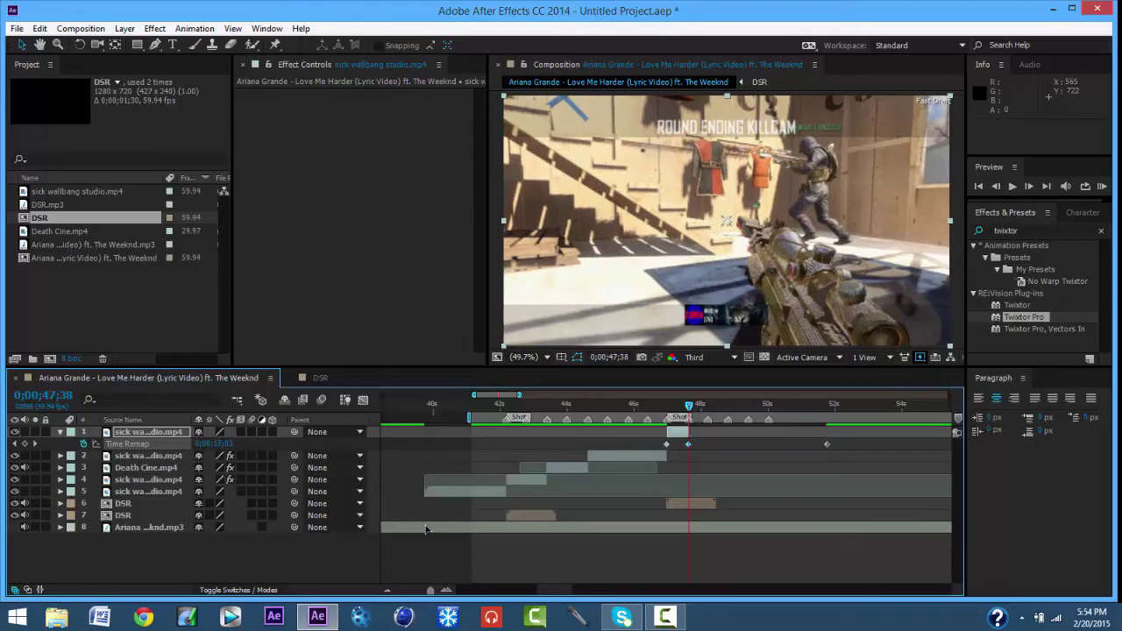
Preview the killcam ending from 0;00;46;37 and collapse the layer's Time Remap property.
key("shift+Page_Up")
key("shift+Page_Up")
key("shift+Page_Up")
key("shift+Page_Up")
key("shift+Page_Up")
key("shift+Page_Up")
key("KP_0")
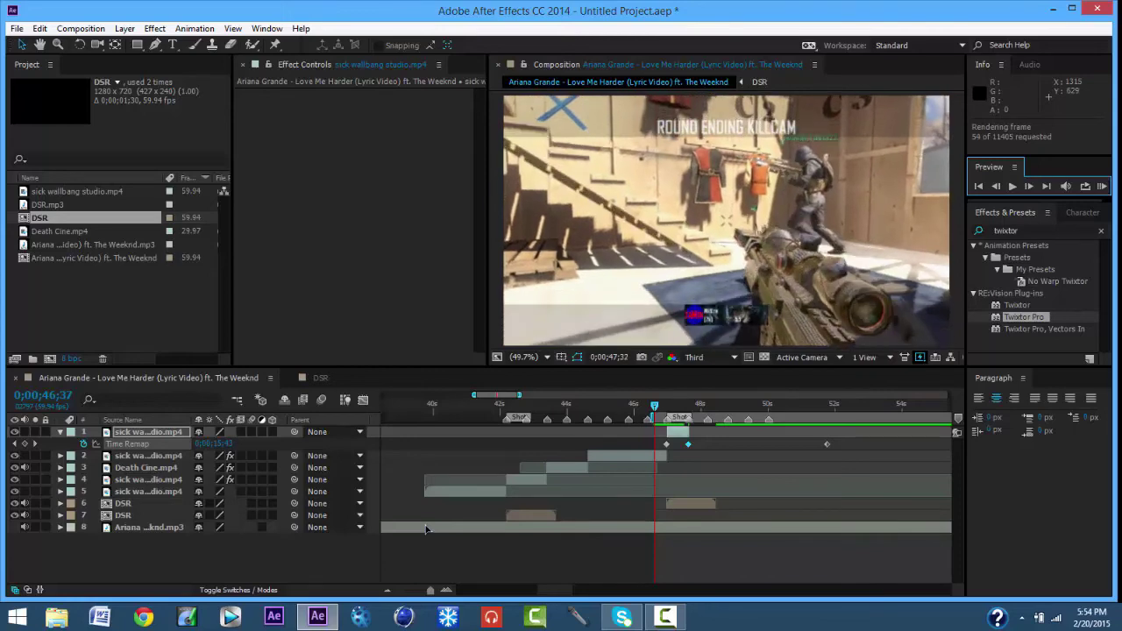
key("space")
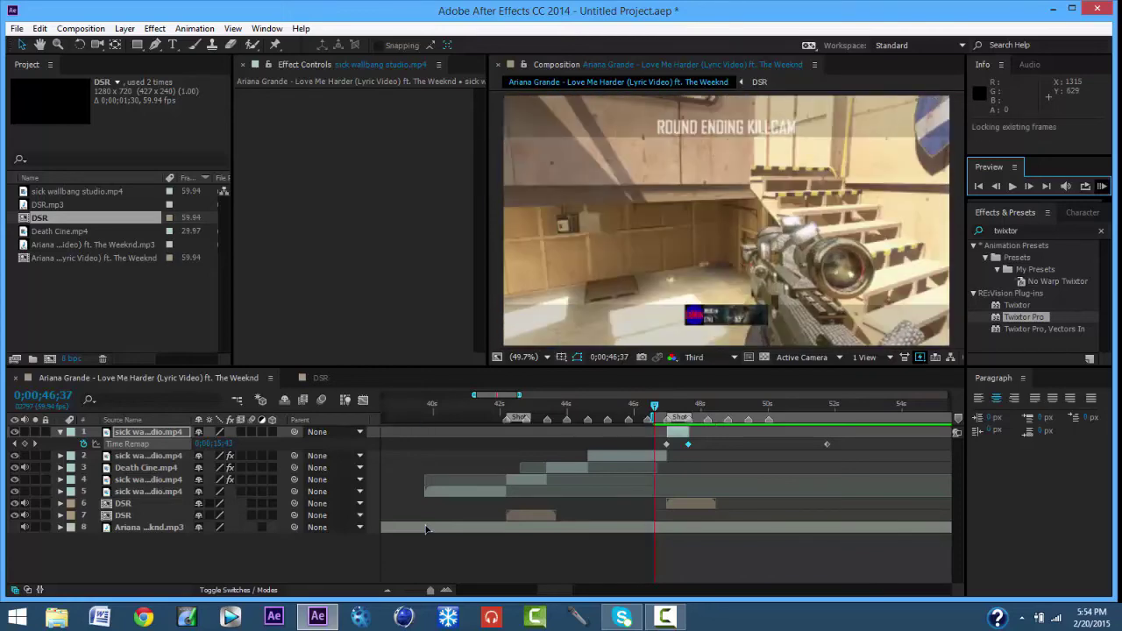
key("space")
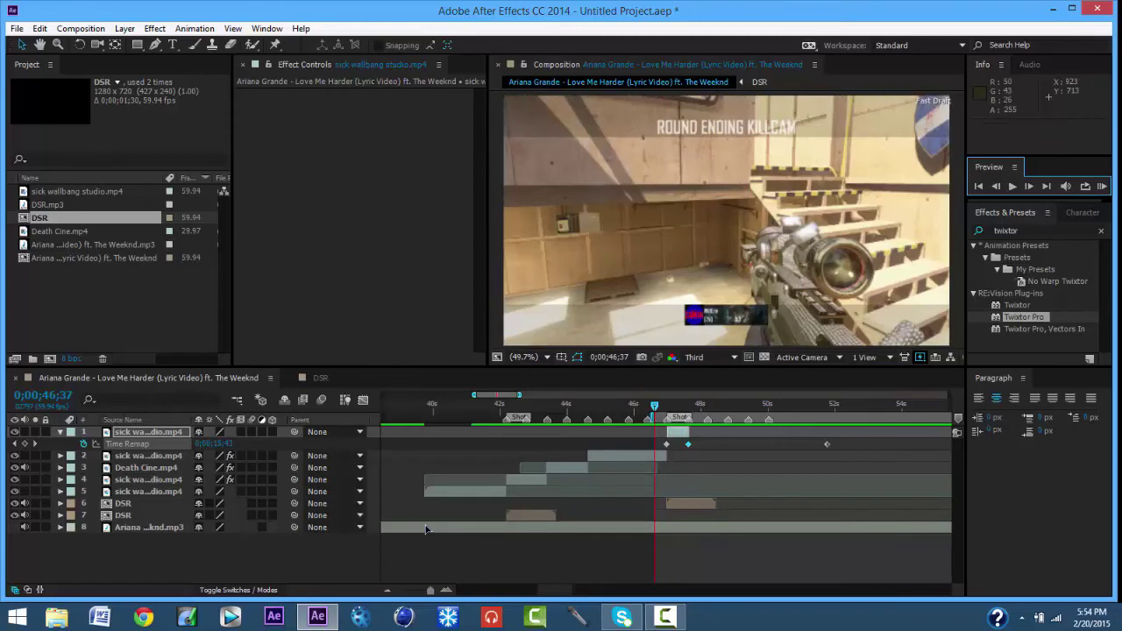
key("u")
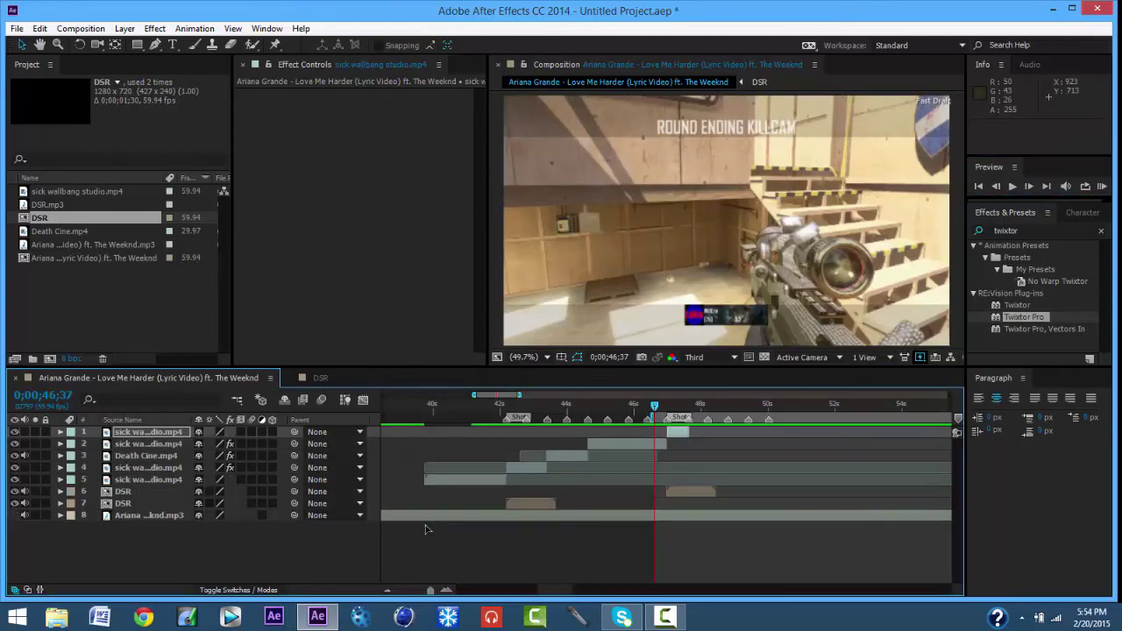
Pre-compose all gameplay, cinematic and DSR layers except the song into a composition named Shot 1.
key("ctrl+a")
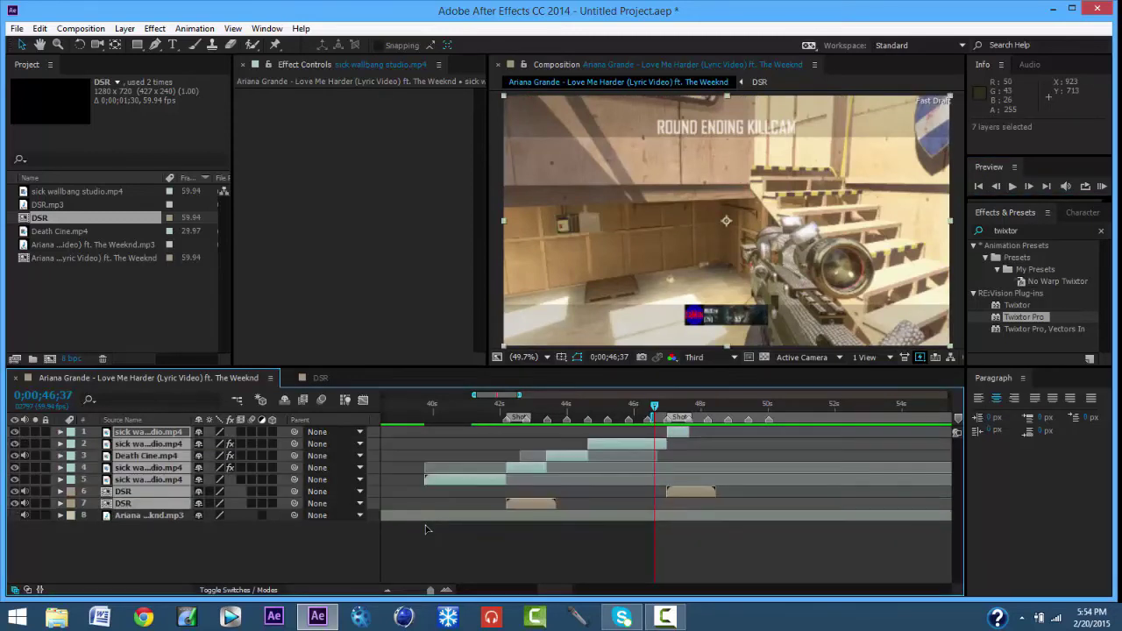
key("shift+1")
key("shift+1")
right_click(137, 503)
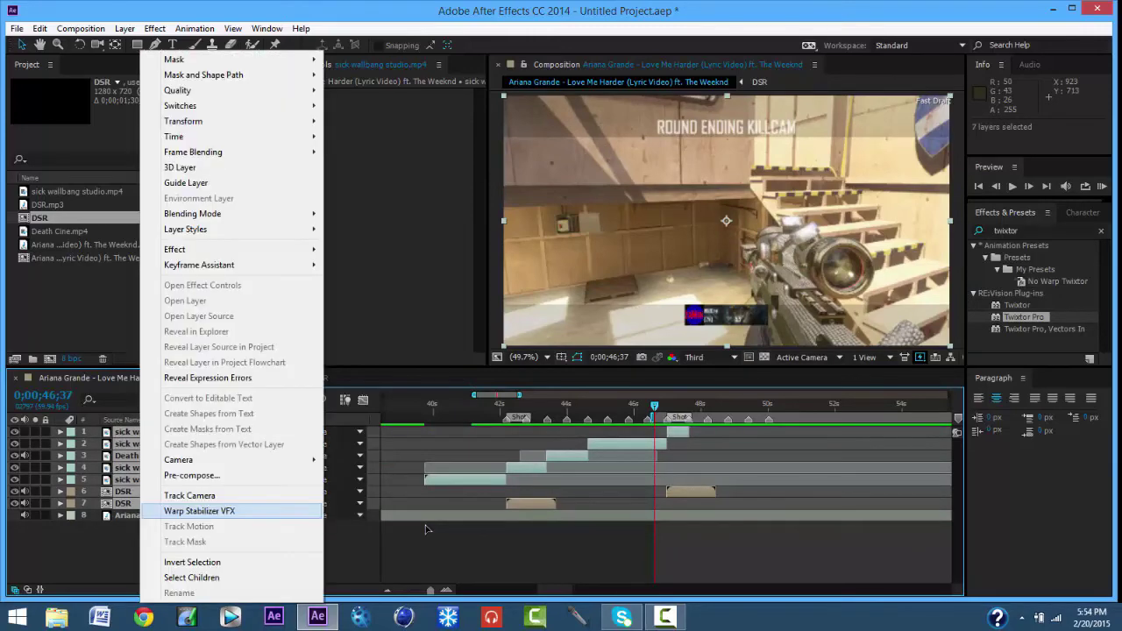
left_click(193, 476)
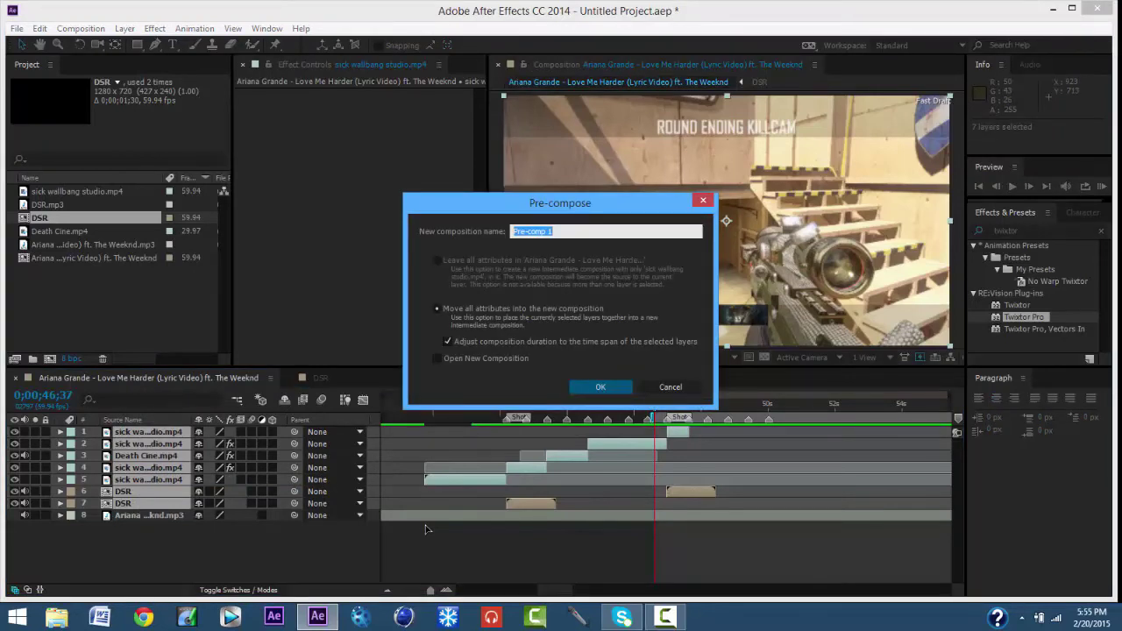
key("BackSpace")
type("Shot 1")
key("Return")
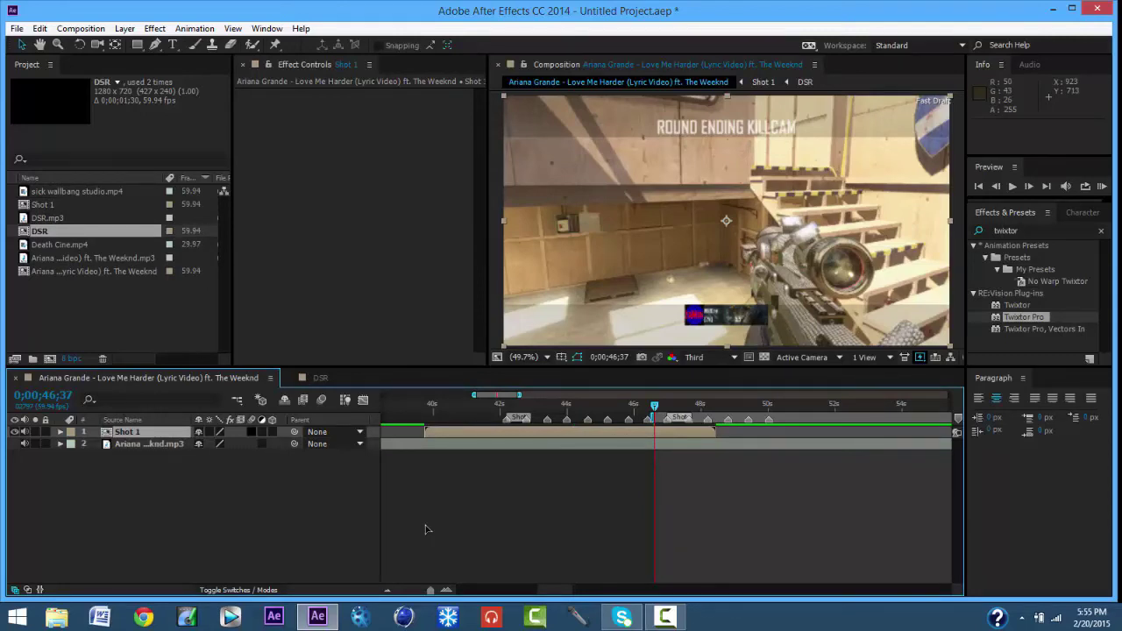
Create an adjustment layer above Shot 1 and name it Bumps.
key("ctrl+alt+y")
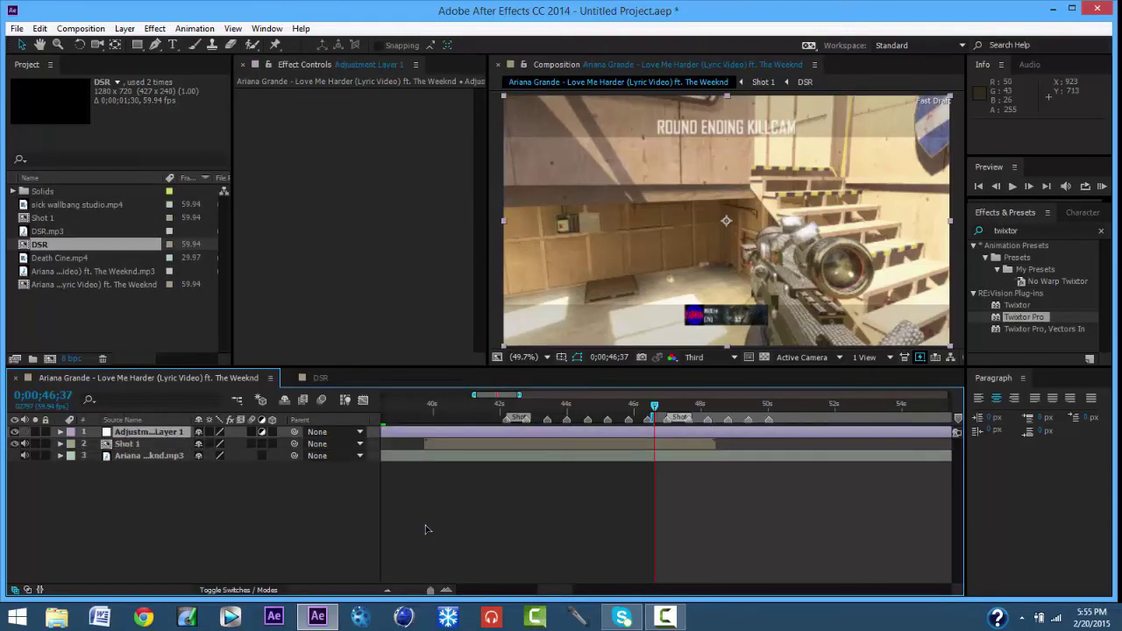
key("Return")
type("B")
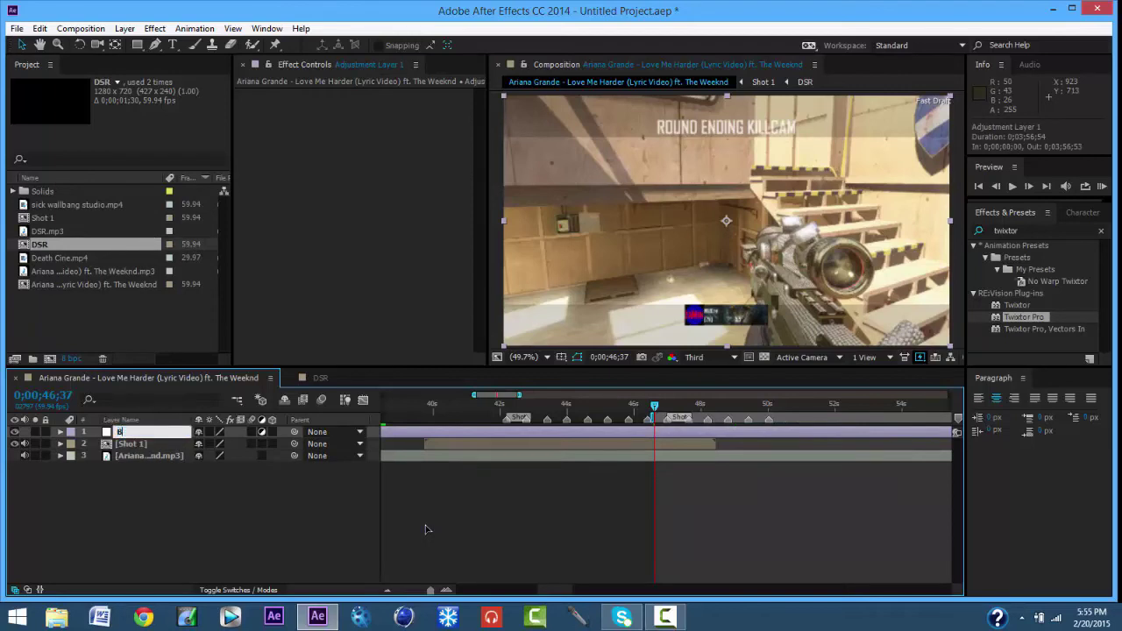
type("umos")
key("Return")
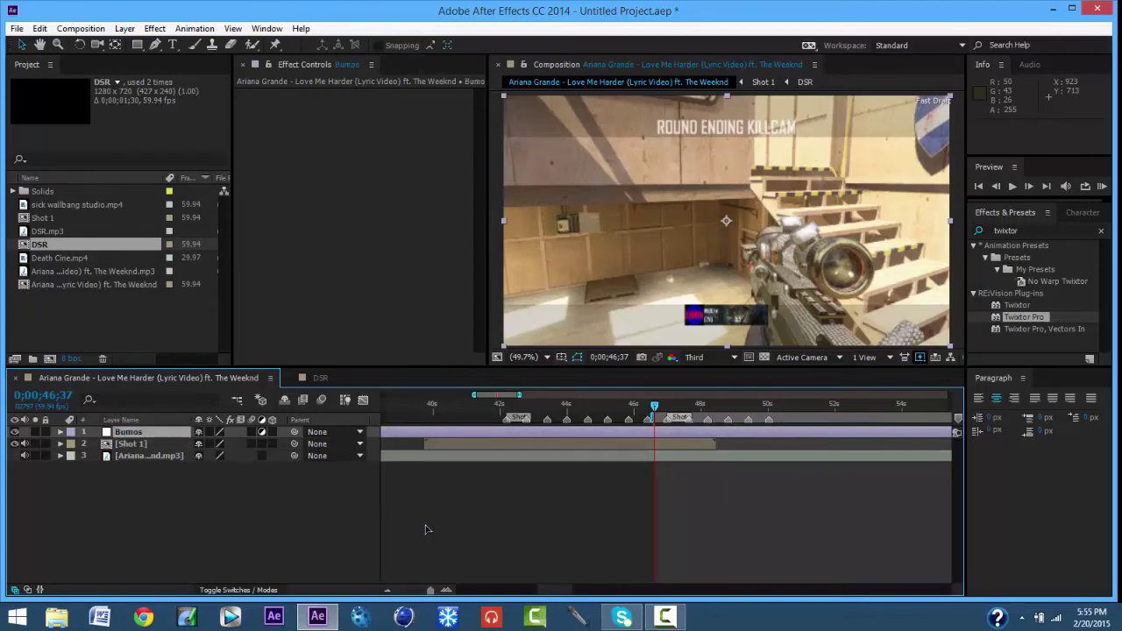
key("Return")
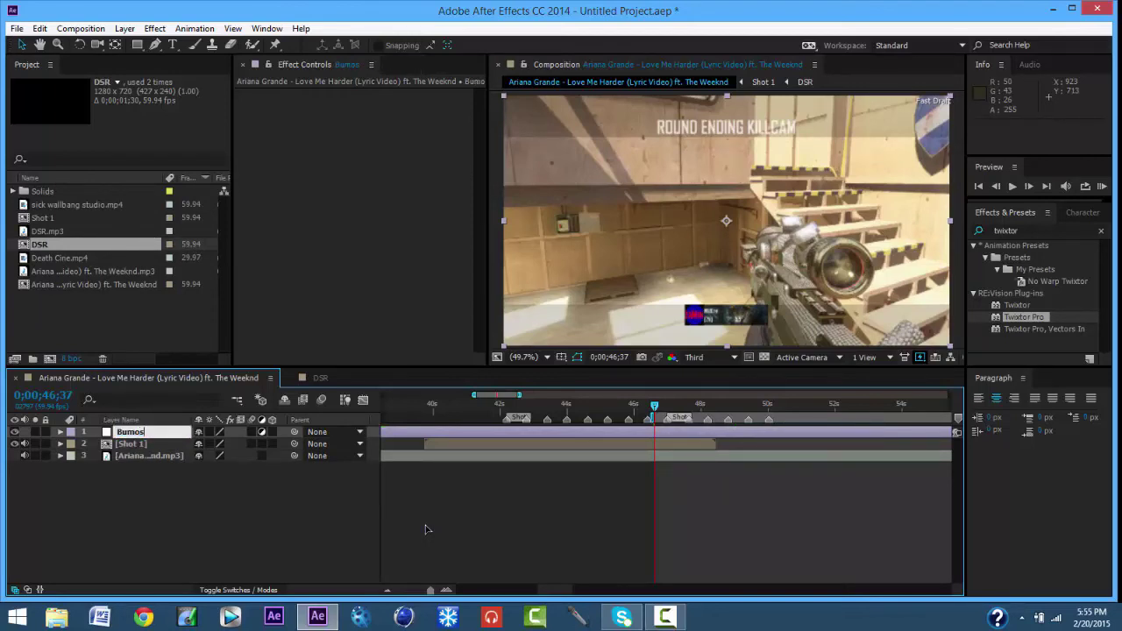
key("BackSpace")
key("BackSpace")
type("ps")
key("Return")
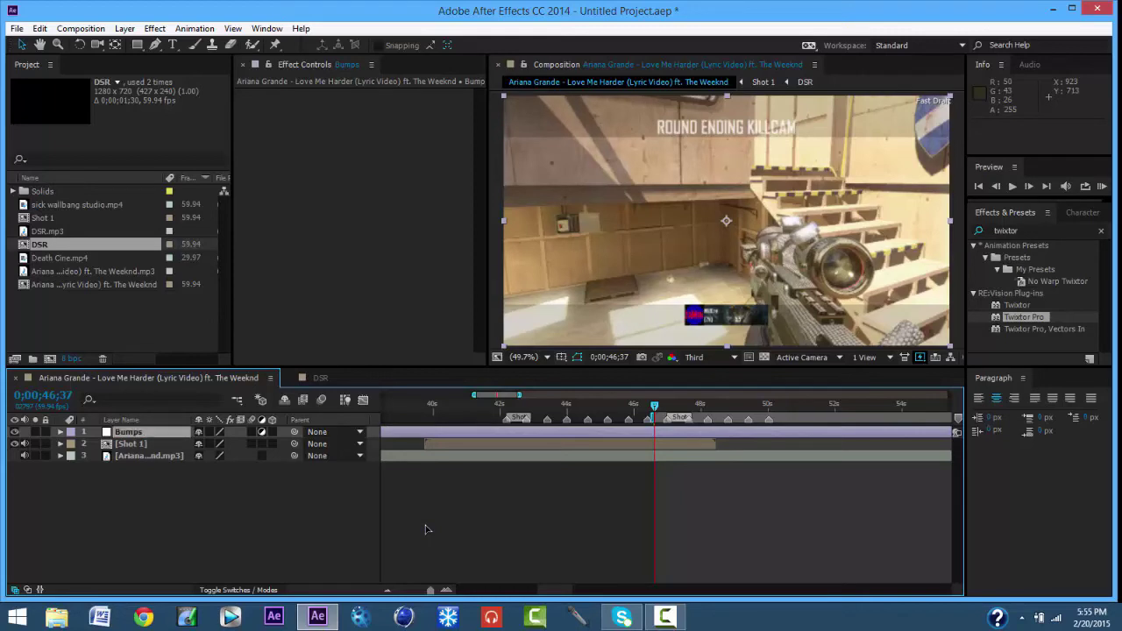
Find the Transform effect and apply it to the Bumps adjustment layer, with the playhead at 0;00;42;09 just before the first shot.
left_click(505, 406)
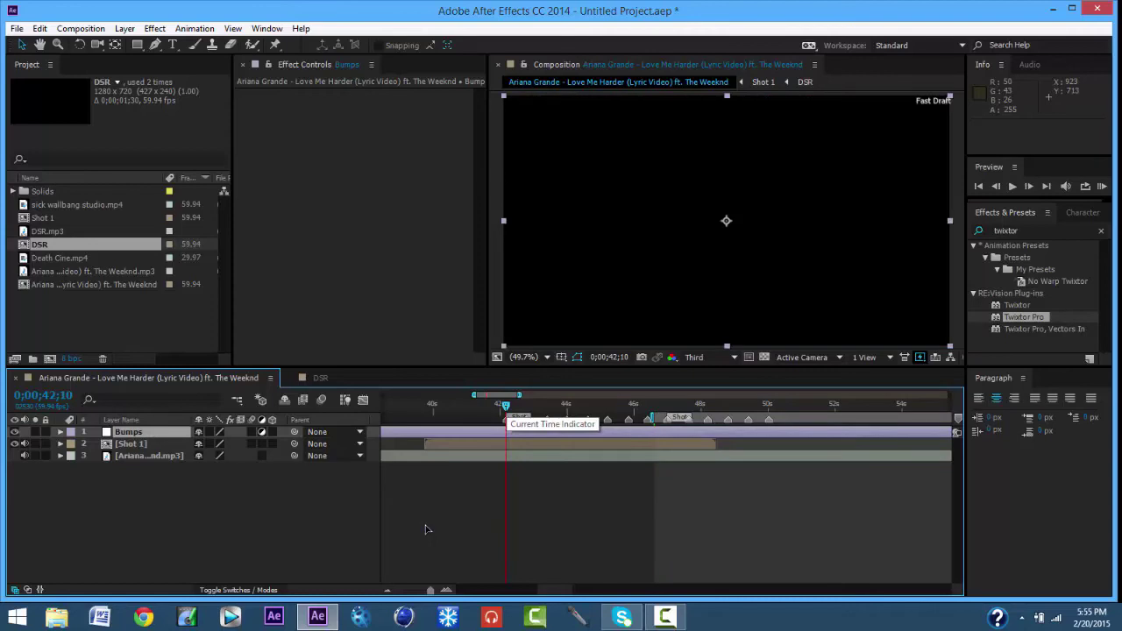
key("Page_Up")
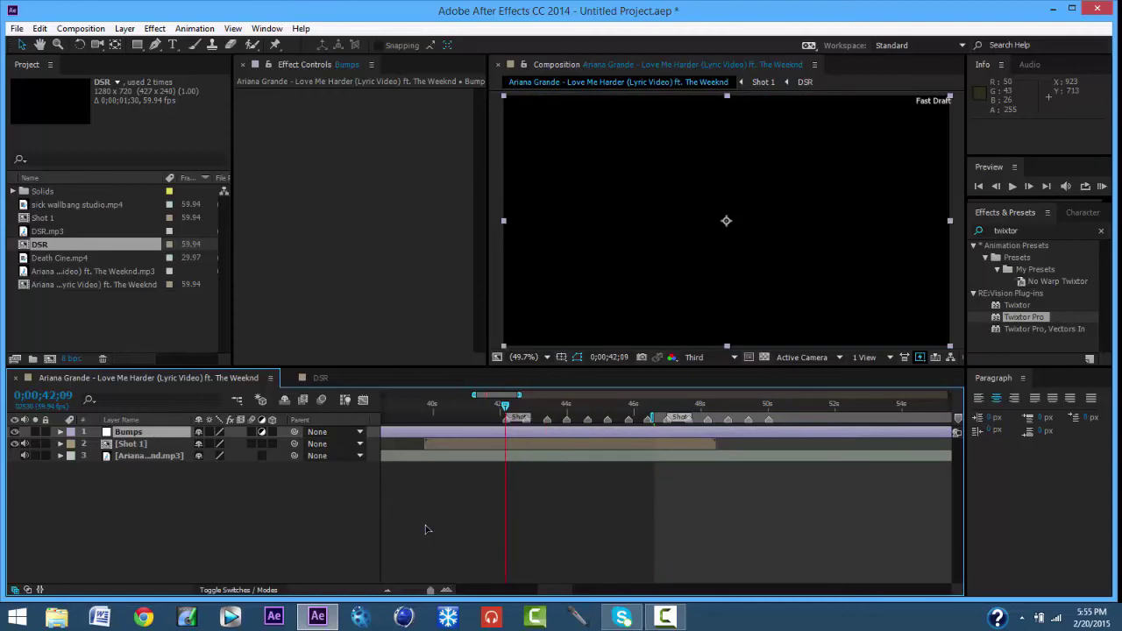
double_click(1007, 230)
type("transfo")
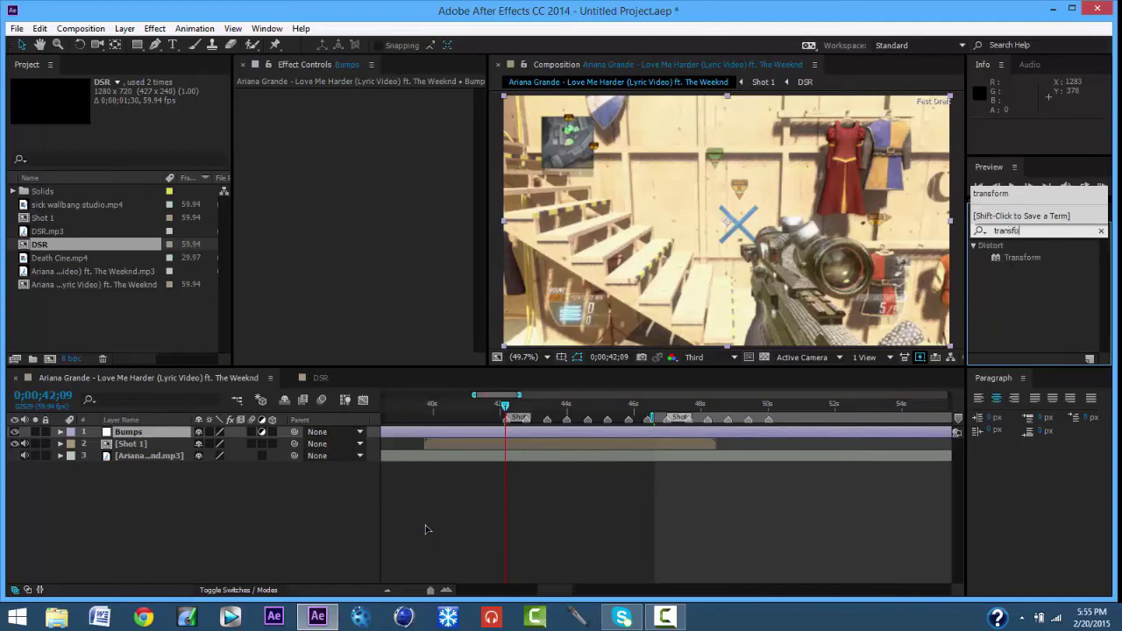
key("Return")
key("Return")
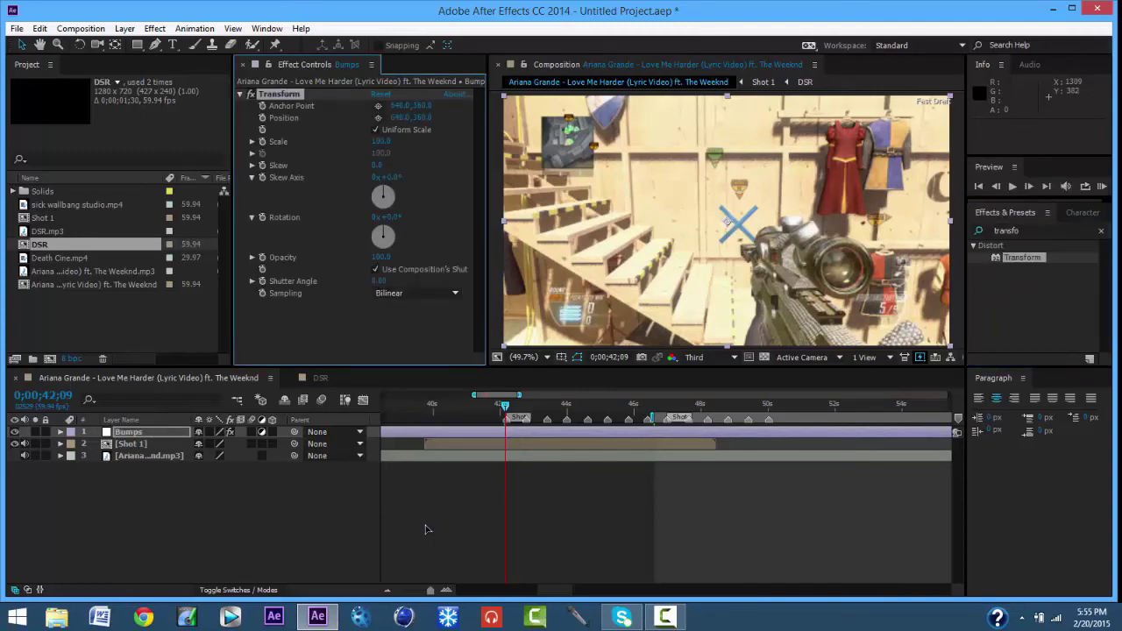
Start keyframing the Transform effect's Scale on the Bumps layer at 0;00;42;12 with a value of 108.
key("equal")
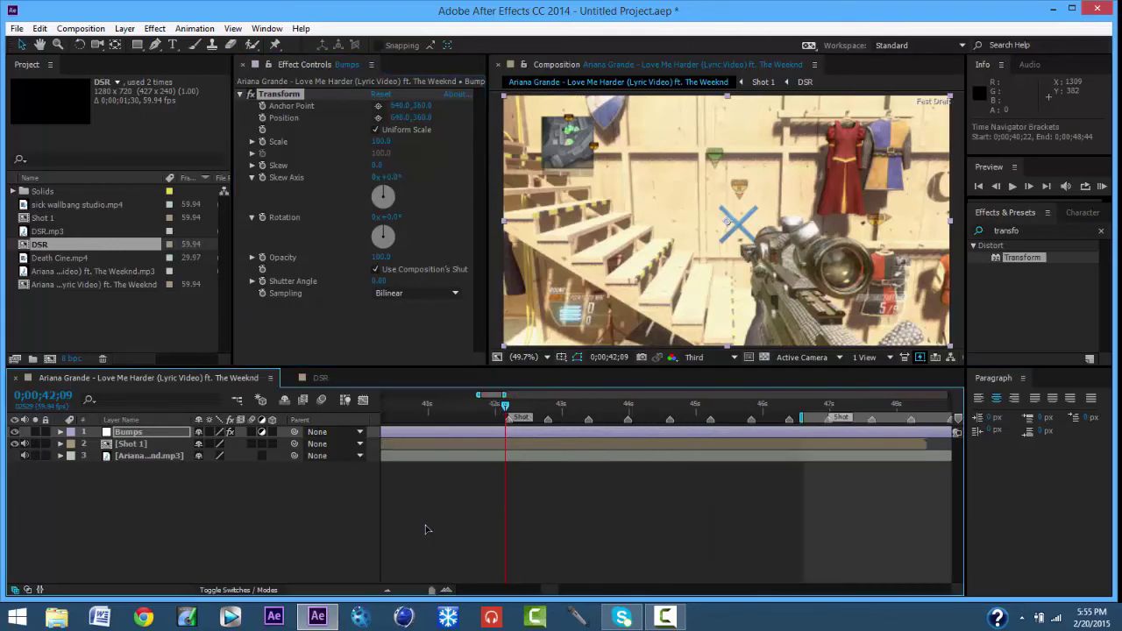
key("k")
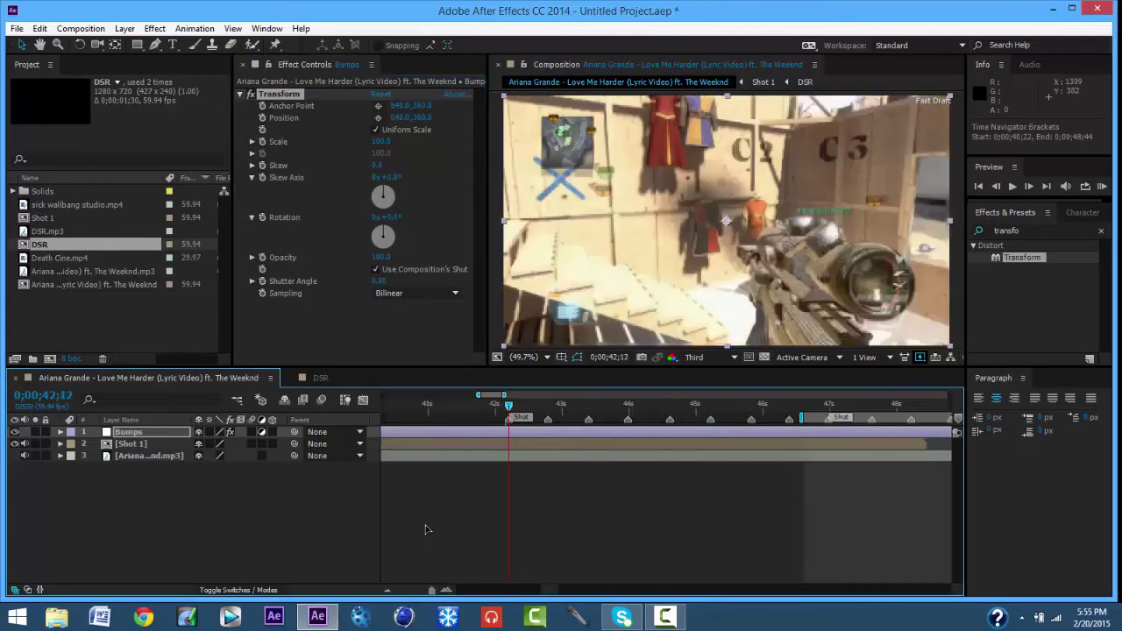
left_click(262, 141)
left_click(381, 141)
type("108")
key("Return")
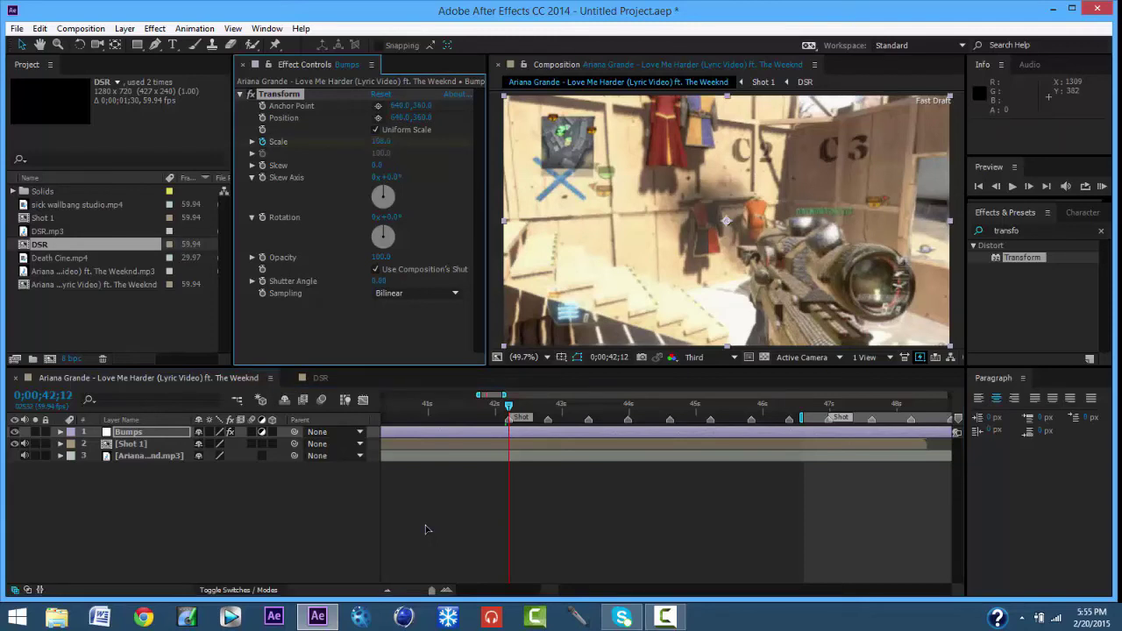
Add a Transform Scale keyframe of 100 at 0;00;42;06, six frames before the first shot's keyframe.
key("Page_Up")
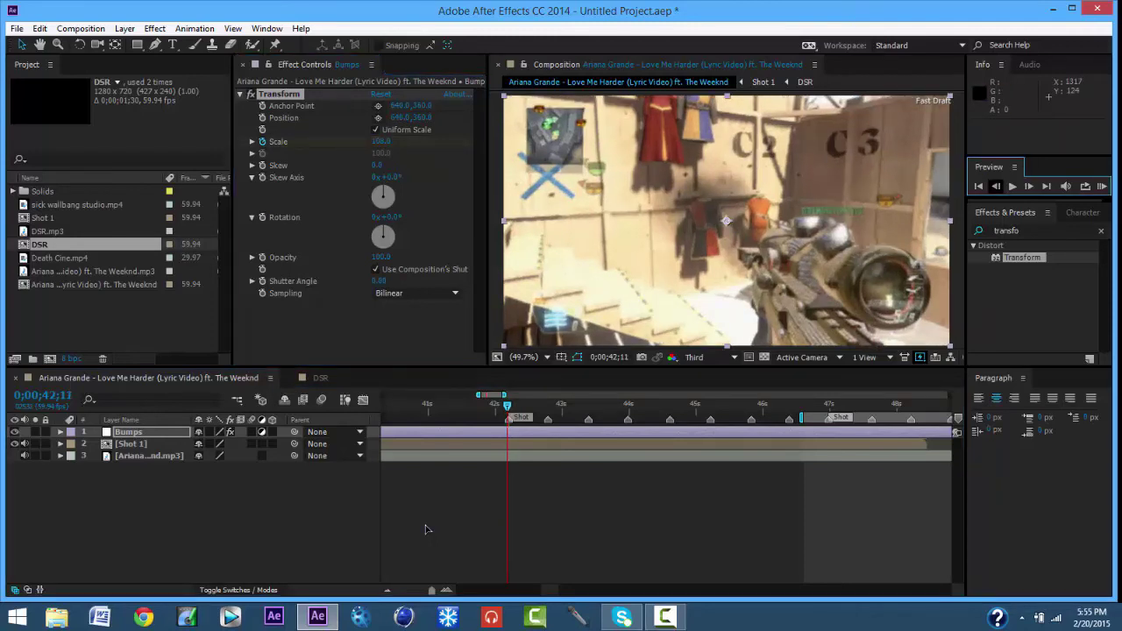
key("Page_Up")
key("Page_Up")
key("Page_Up")
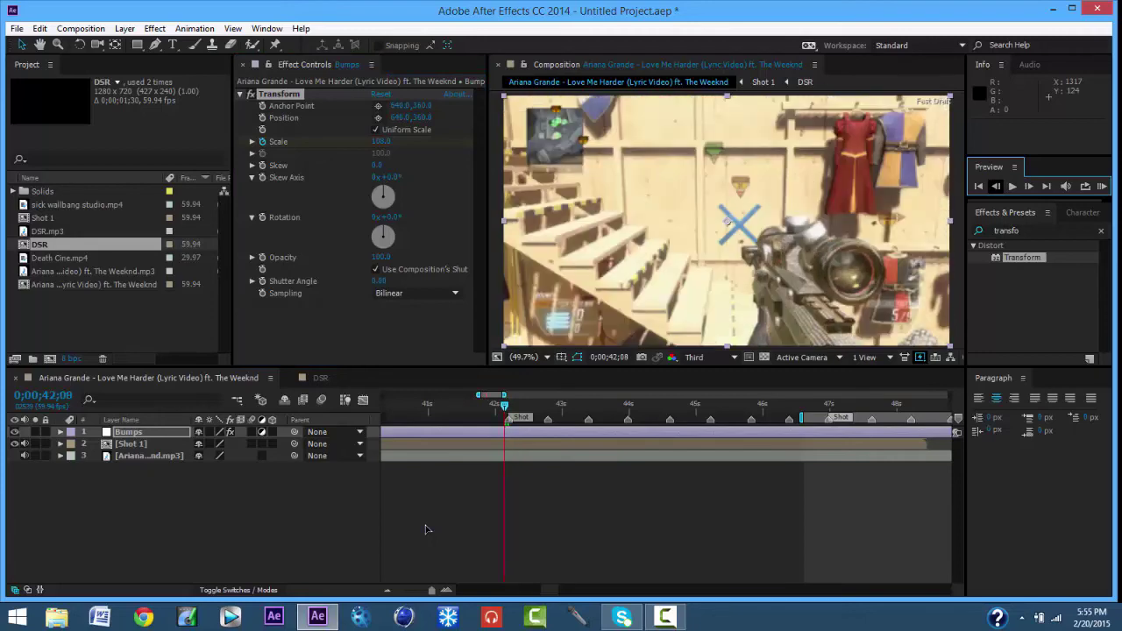
key("Page_Up")
key("Page_Up")
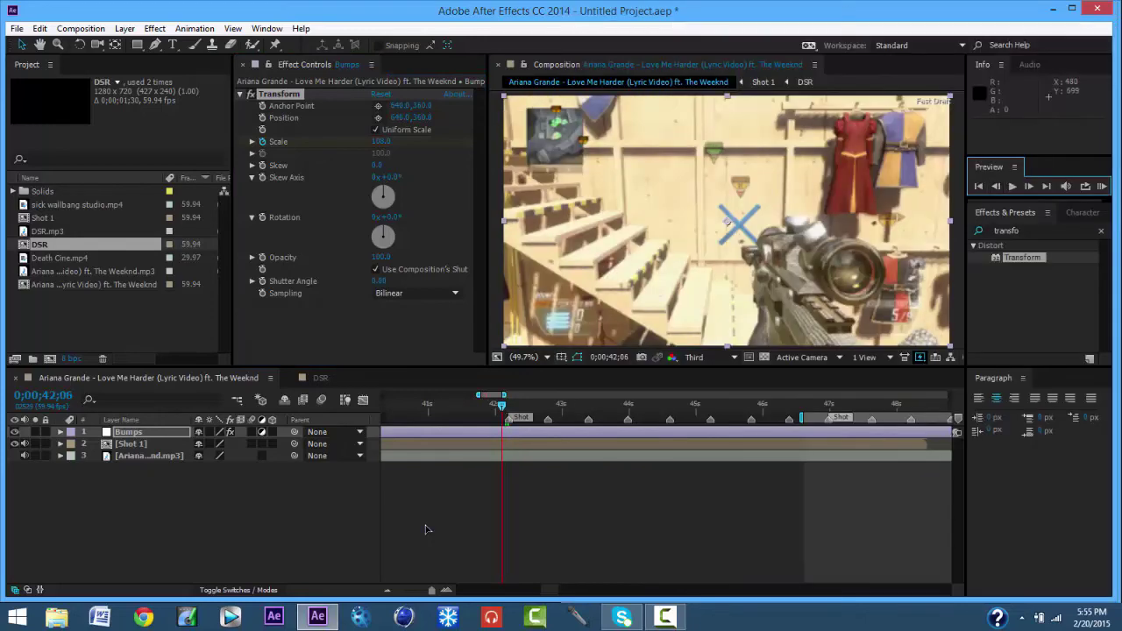
key("Tab")
type("100")
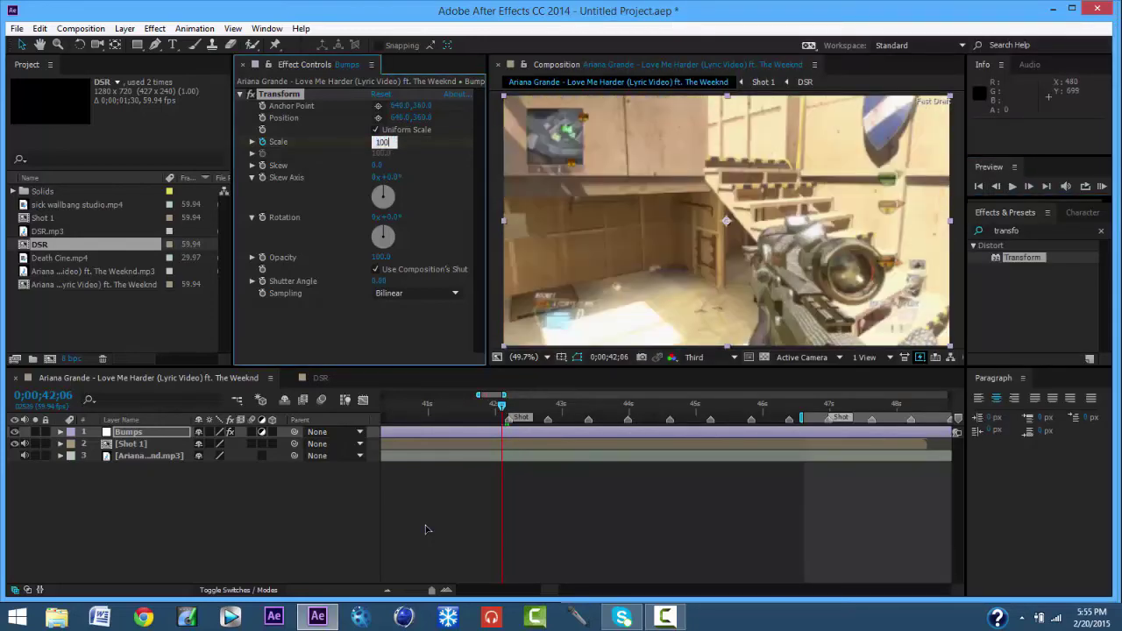
key("Return")
Reveal the Bumps layer's keyframes and apply Easy Ease to both Scale keyframes.
key("u")
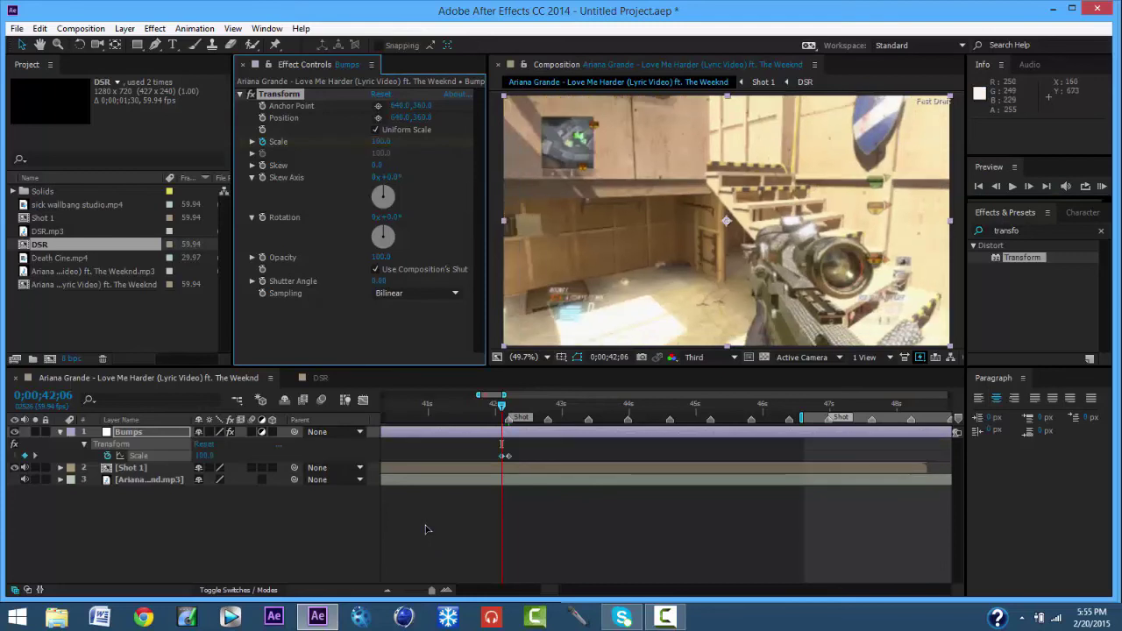
left_click(425, 526)
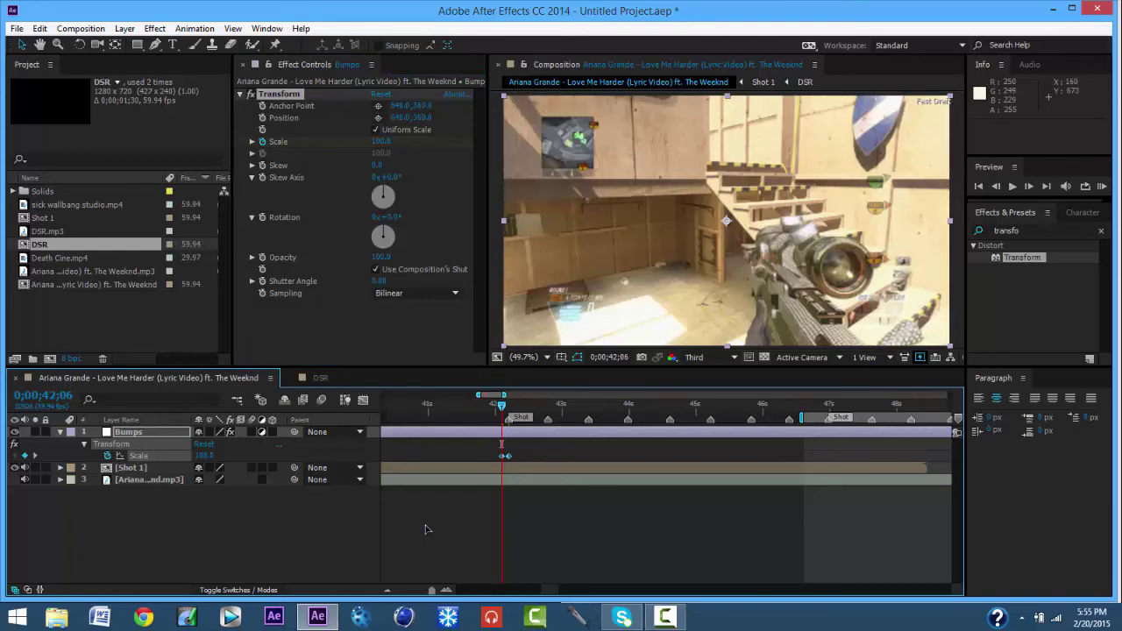
right_click(508, 456)
mouse_move(591, 447)
key("Return")
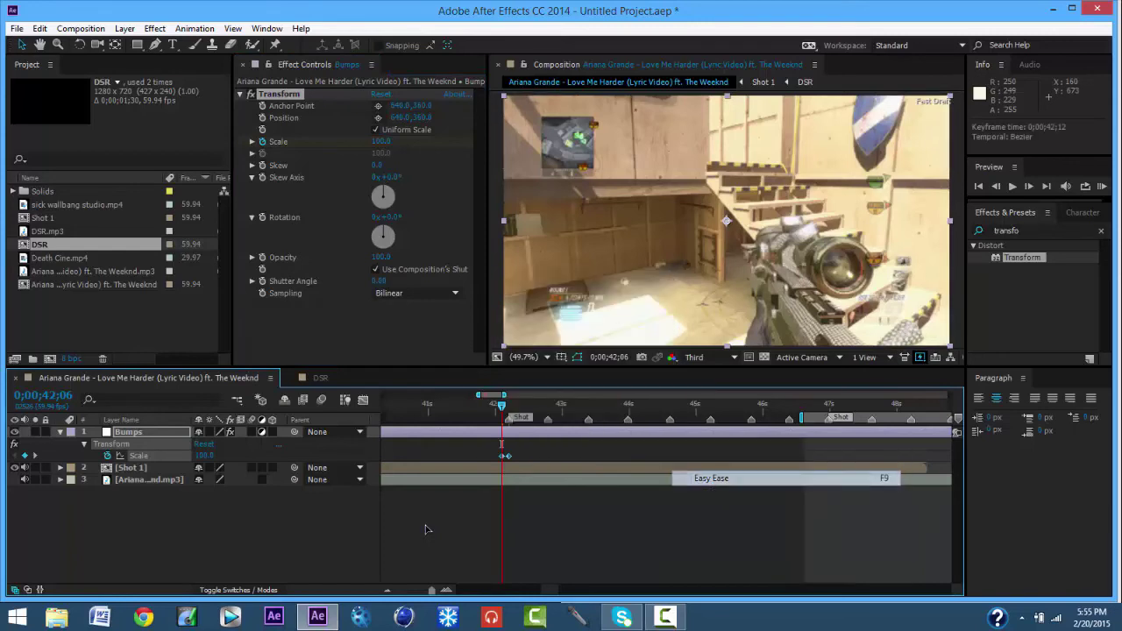
Copy the two eased Scale keyframes and paste them at 0;00;42;41, six frames before the next beat marker.
key("ctrl+c")
key("space")
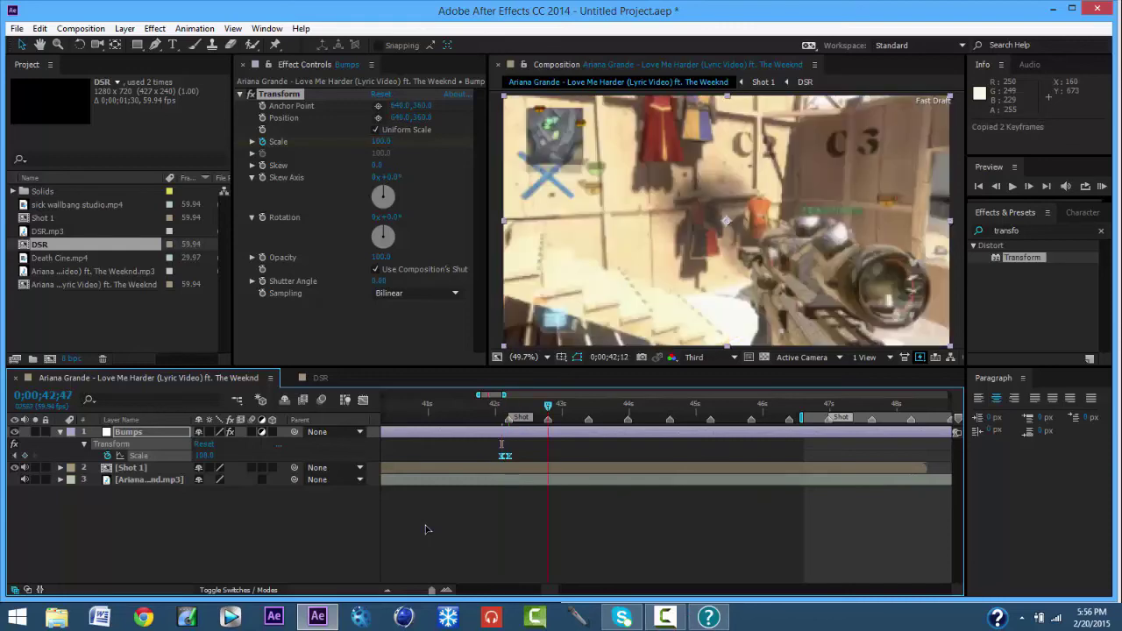
key("Page_Up")
key("Page_Up")
key("Page_Up")
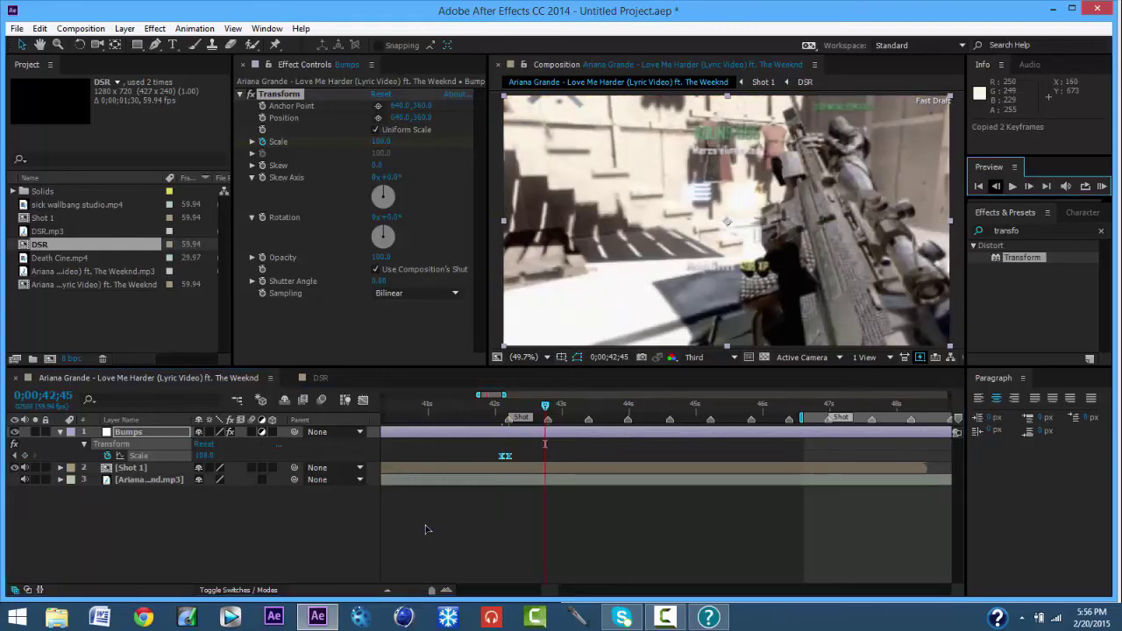
key("Page_Up")
key("Page_Up")
key("Page_Up")
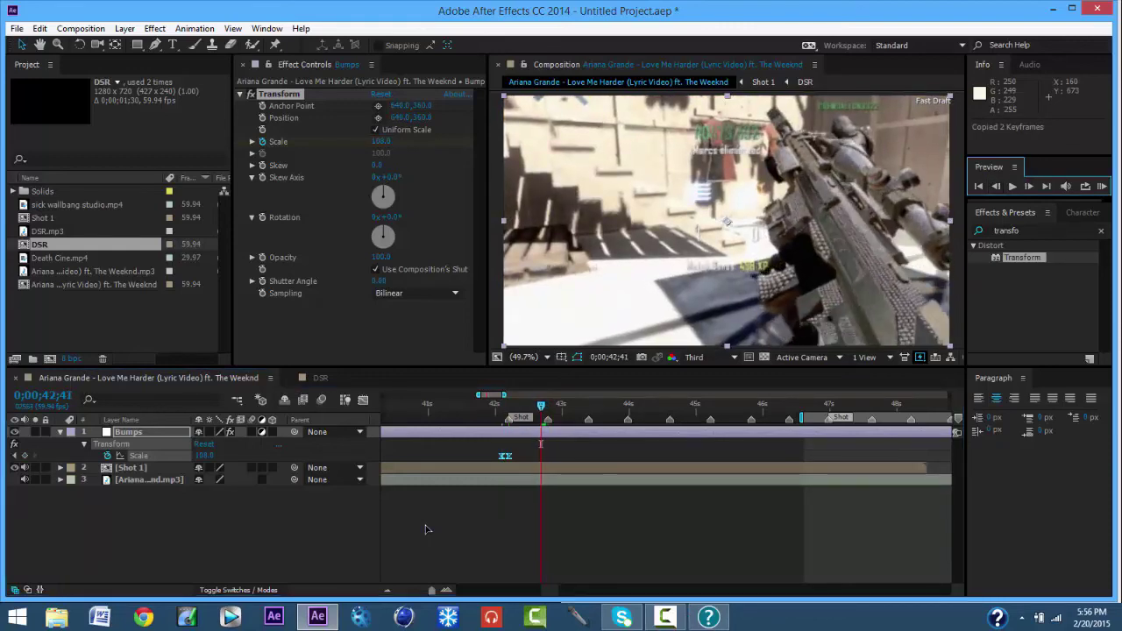
key("ctrl+v")
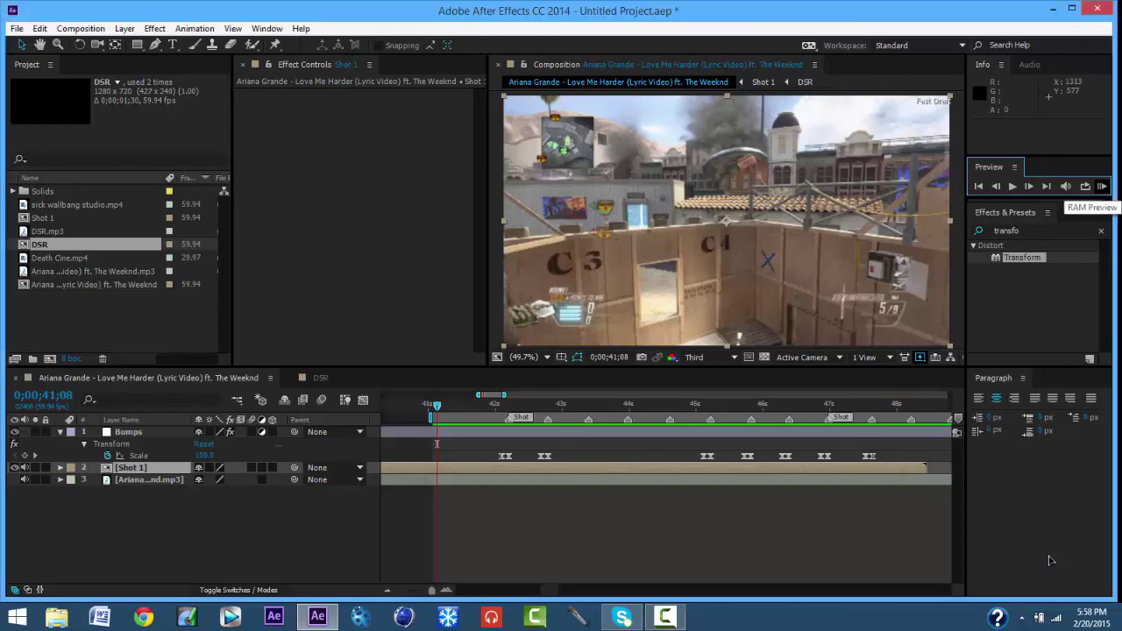
Run a RAM preview of Shot 1 to check the scale bumps against the music.
left_click(1102, 186)
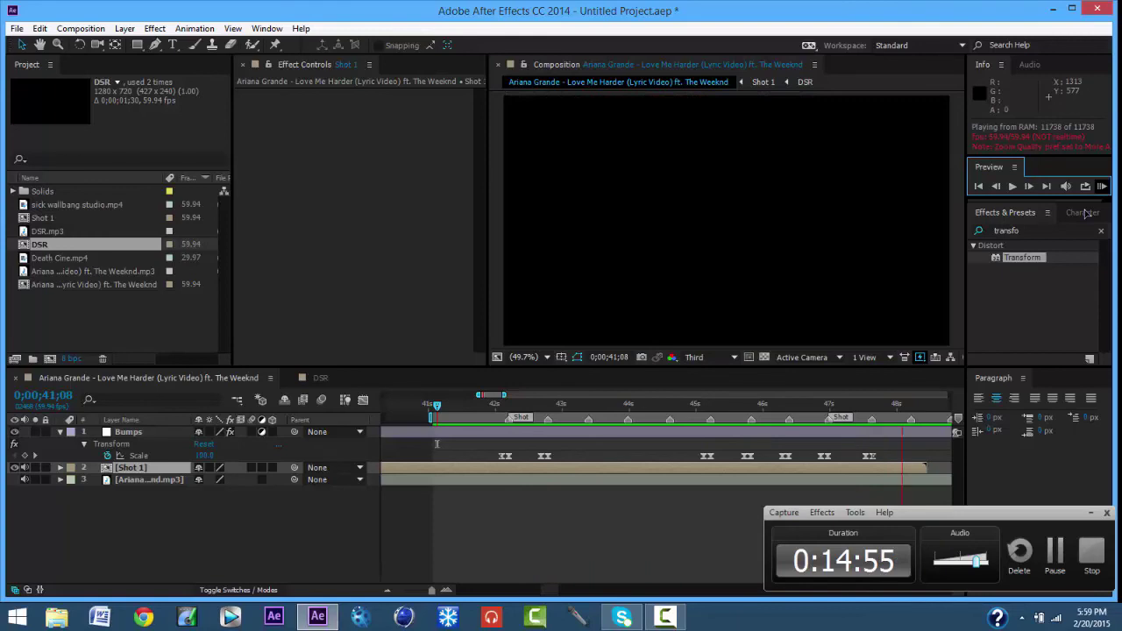
key("space")
Create a black solid at composition size above the Bumps layer.
left_click(508, 431)
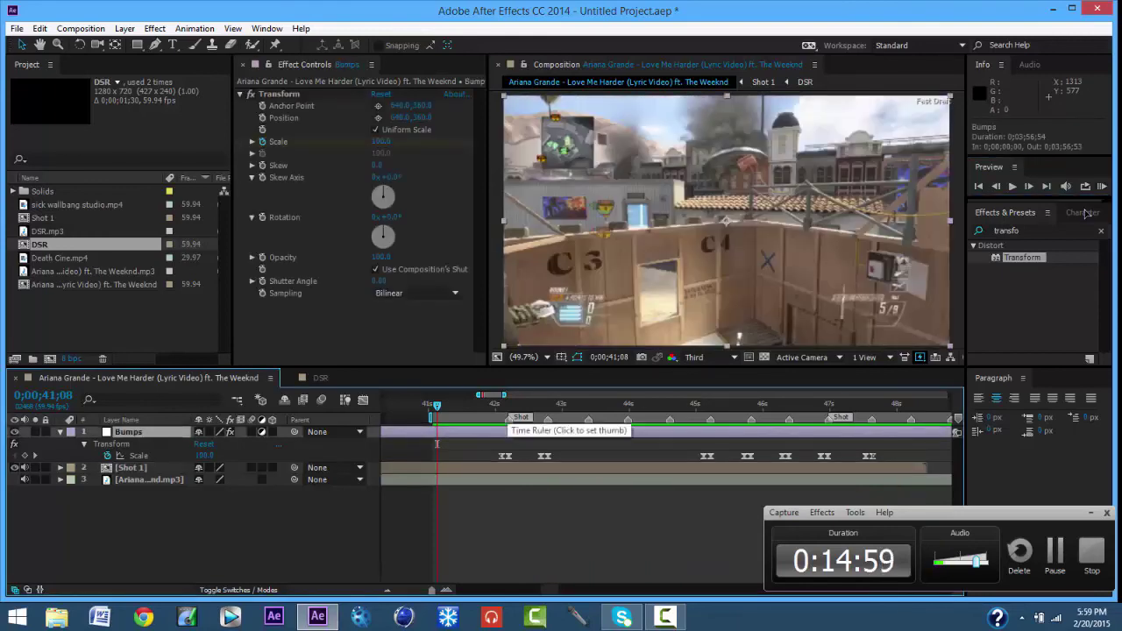
key("ctrl+y")
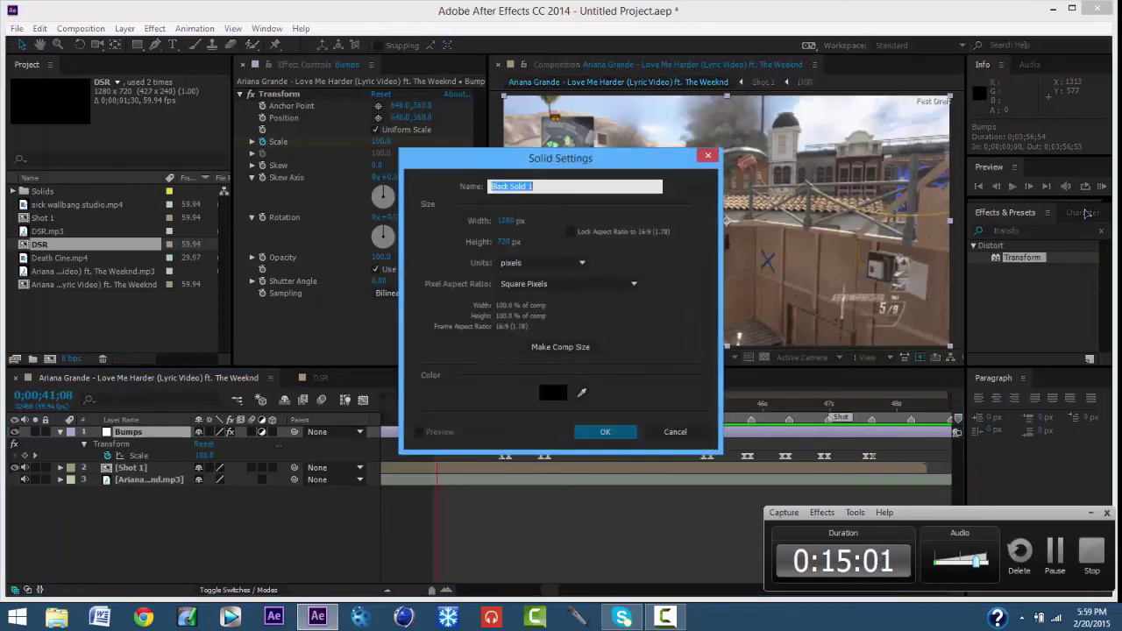
left_click(585, 347)
left_click(604, 431)
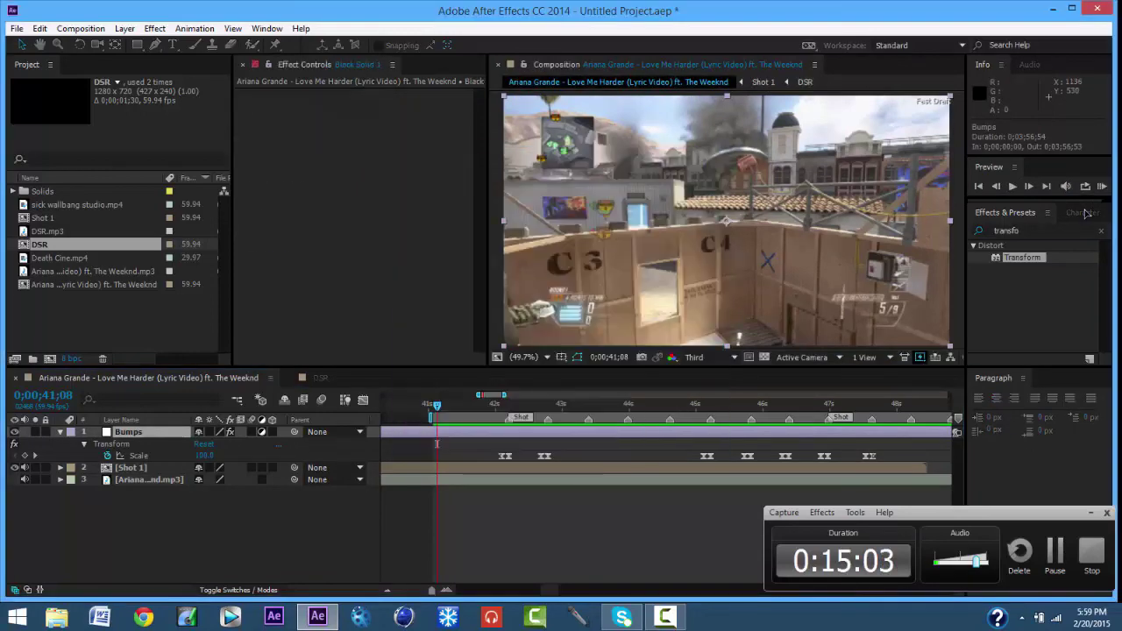
Find the CC Jaws effect and apply it to the black solid.
left_click(1083, 229)
type("jaws")
key("Return")
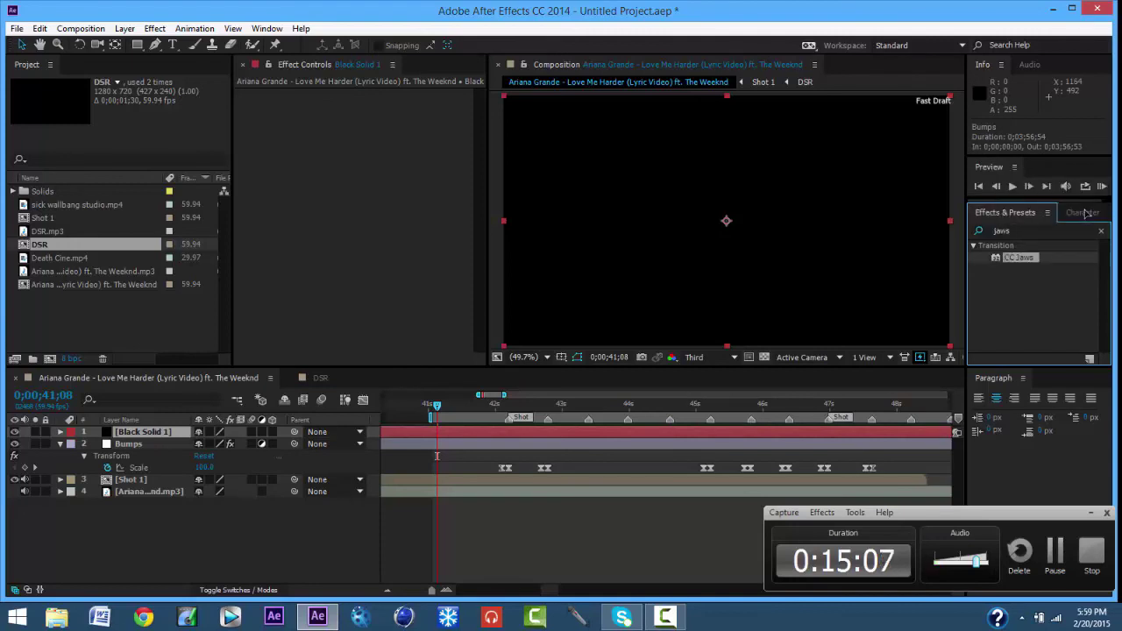
key("Return")
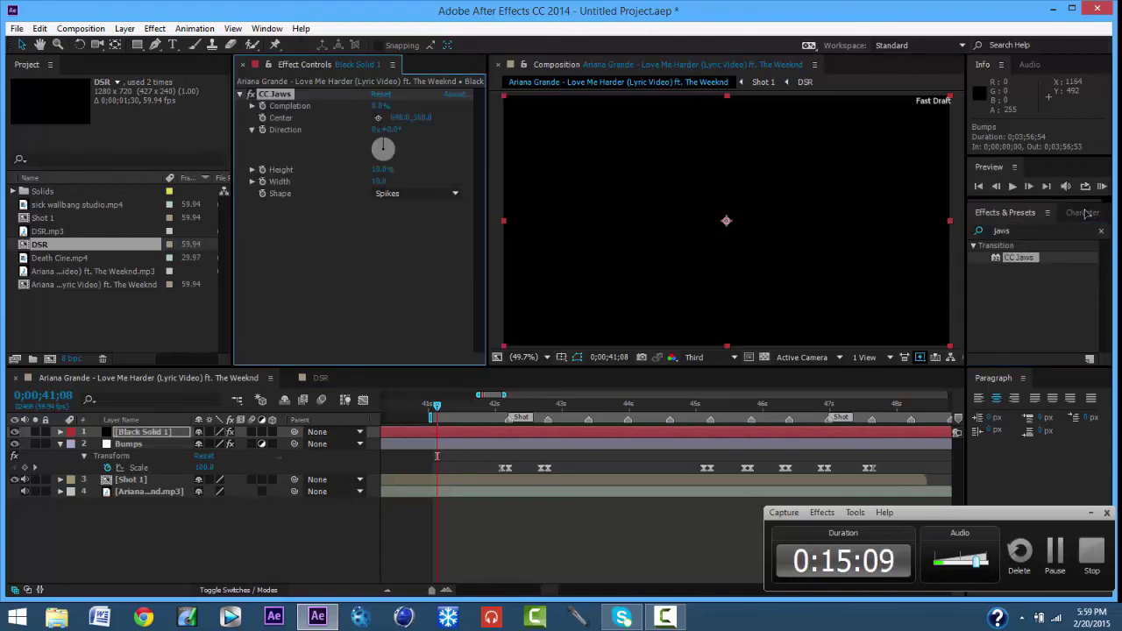
Set the CC Jaws effect's Completion to 93% and Height to 0% on the black solid.
left_click(380, 106)
type("93")
key("Return")
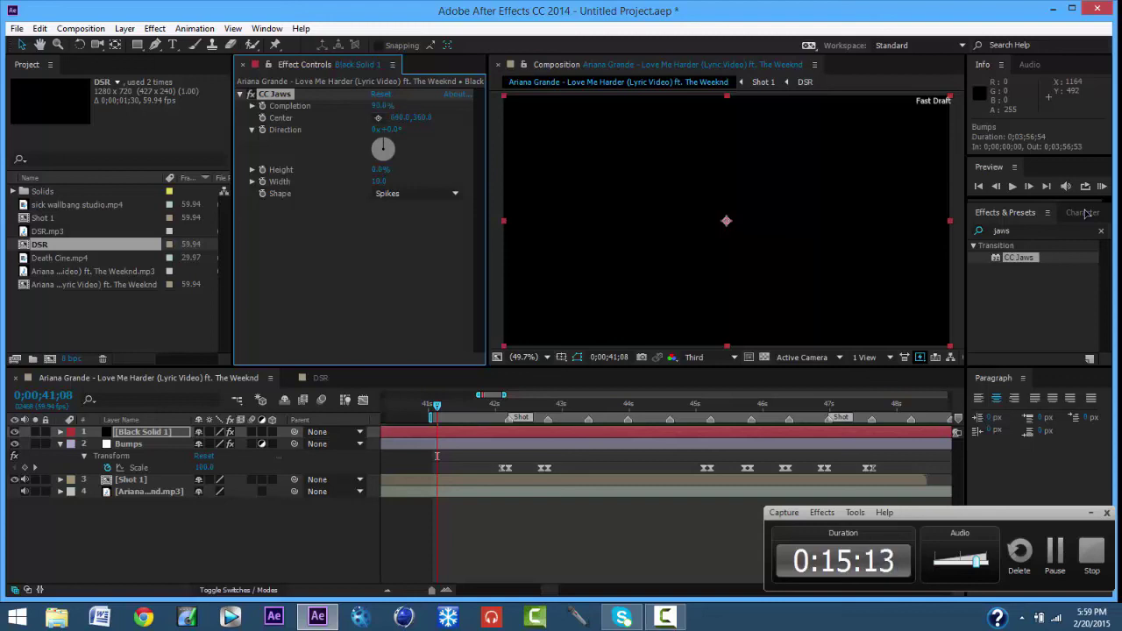